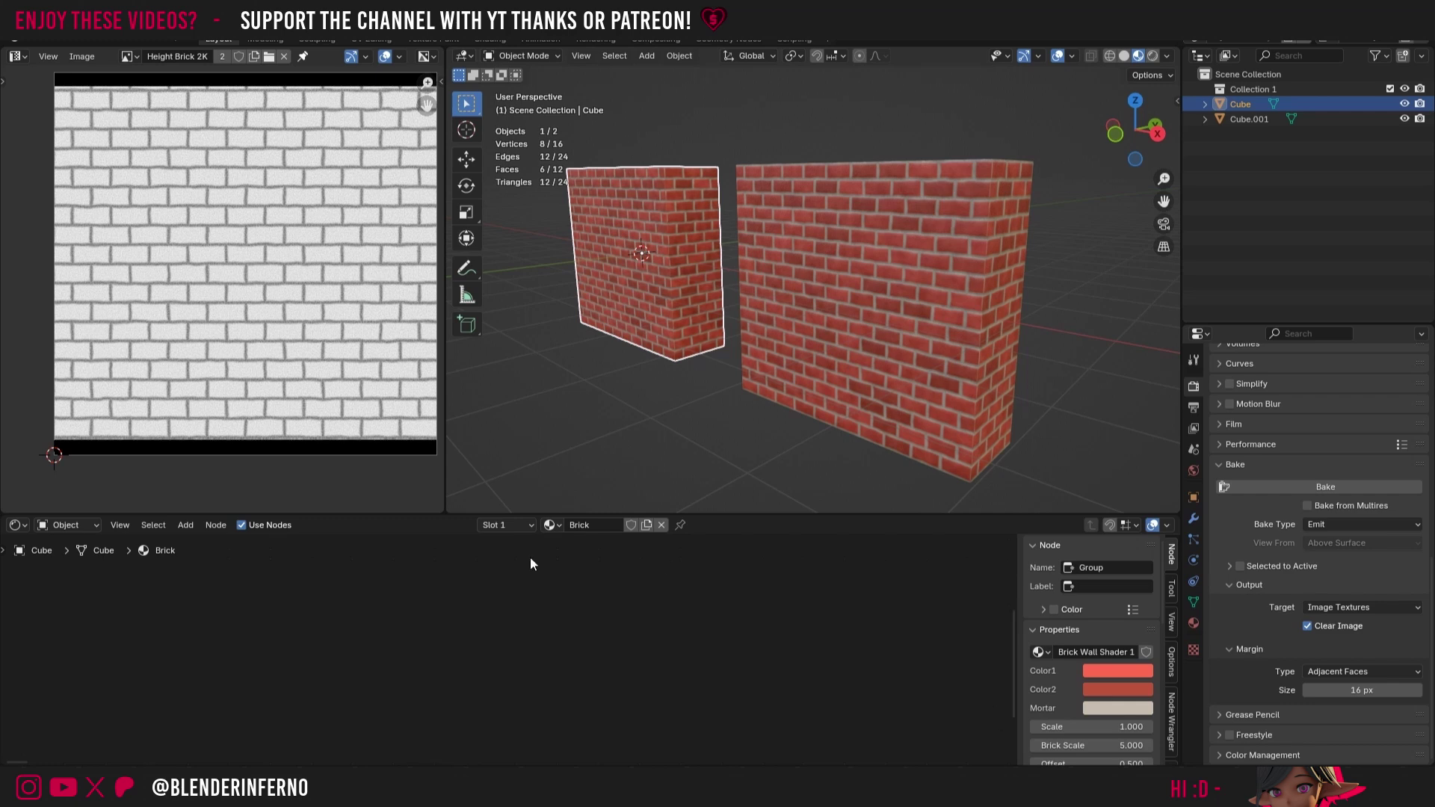
# Step: Delete all the old image texture nodes from the Brick material's node tree
pyautogui.click(120, 525)
pyautogui.click(153, 629)
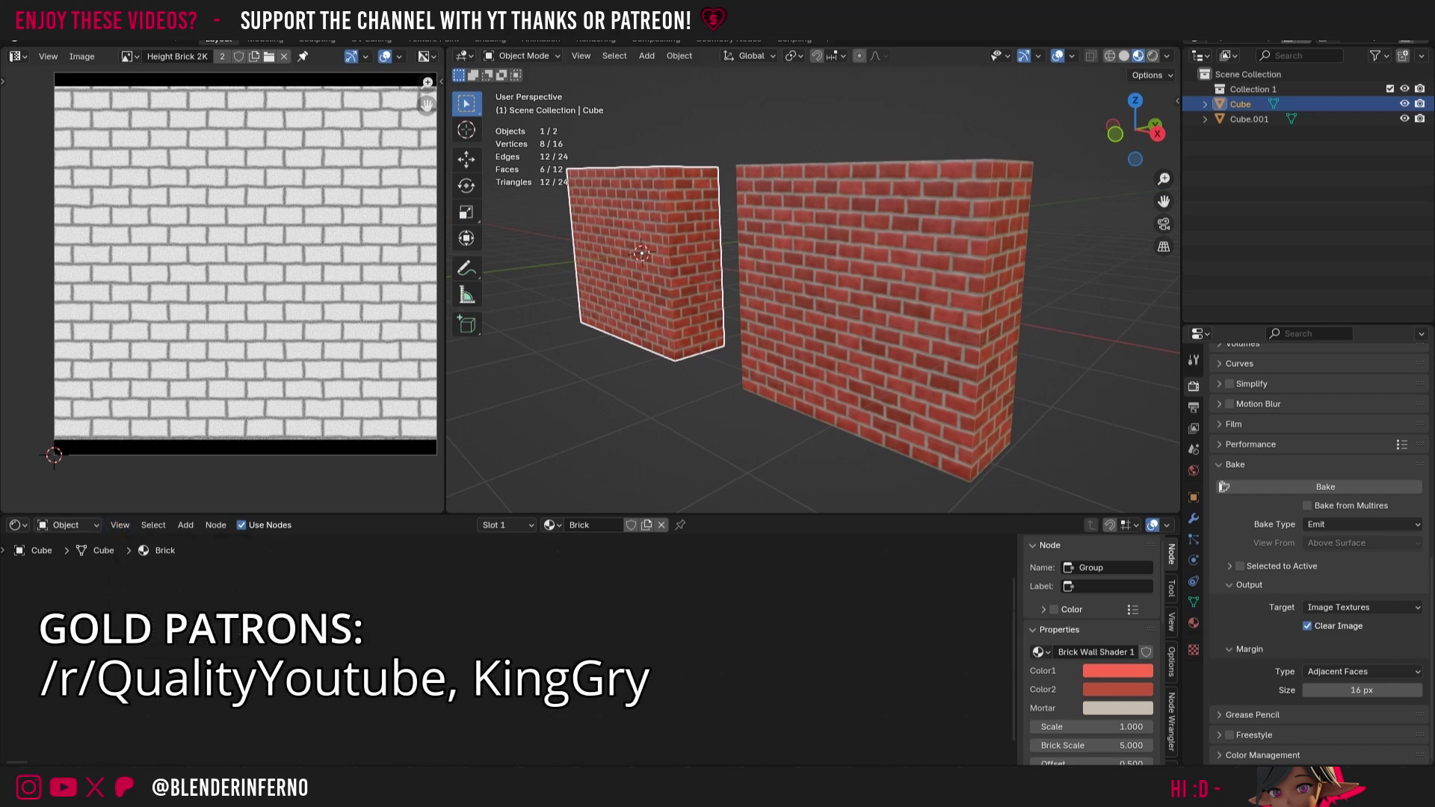
pyautogui.scroll(4, 657, 707)
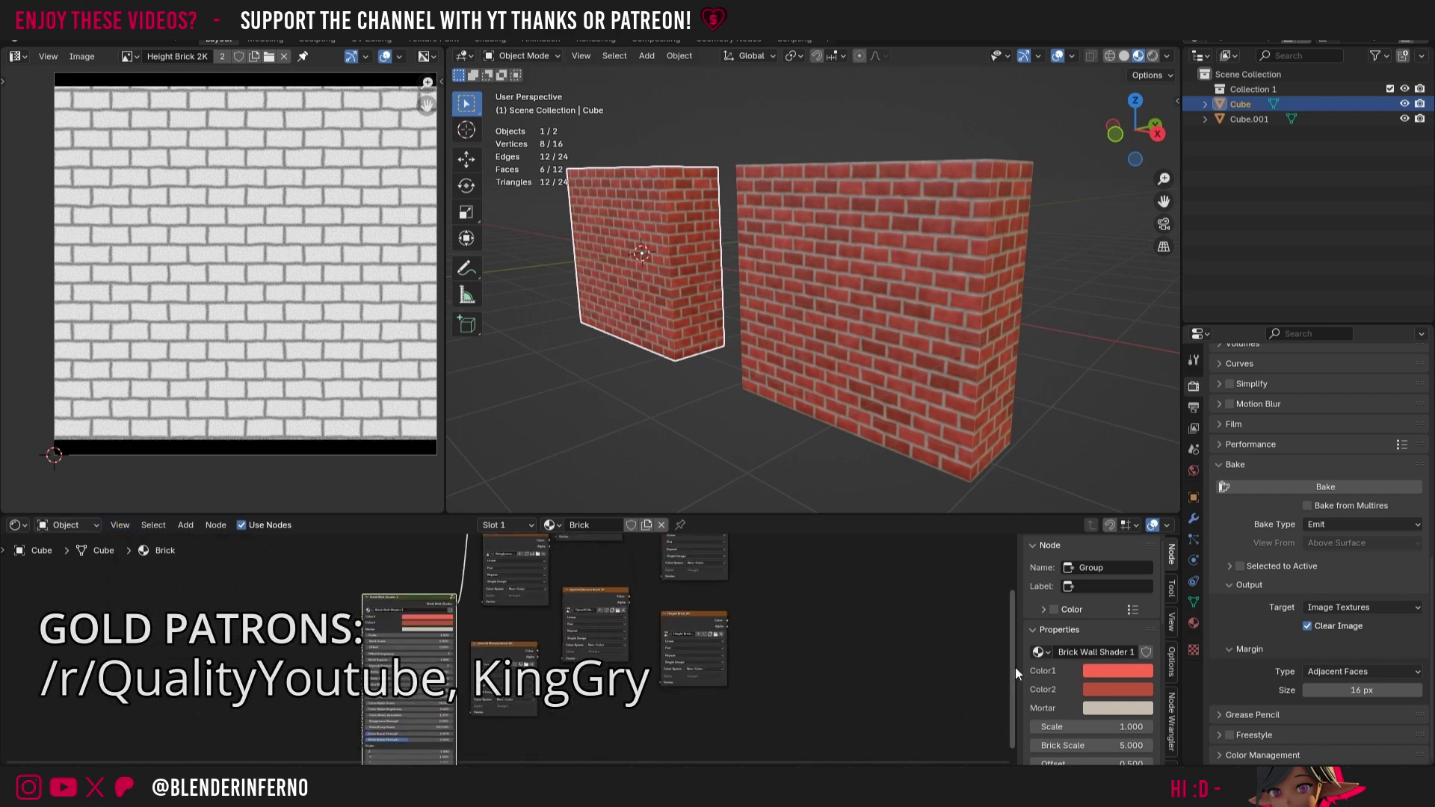
pyautogui.scroll(-2, 890, 673)
pyautogui.moveTo(819, 718); pyautogui.dragTo(601, 556)
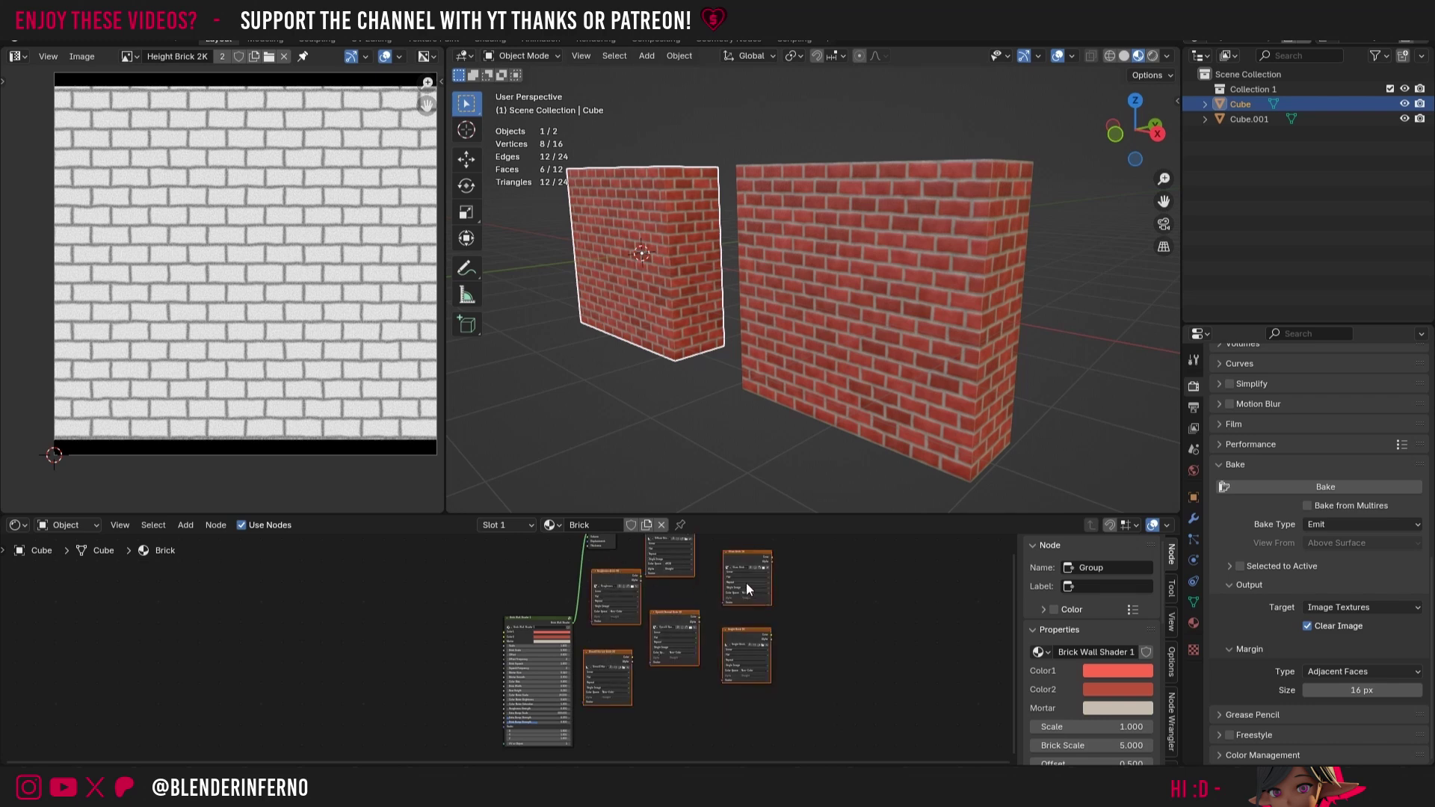
pyautogui.press('x')
pyautogui.scroll(1, 601, 643)
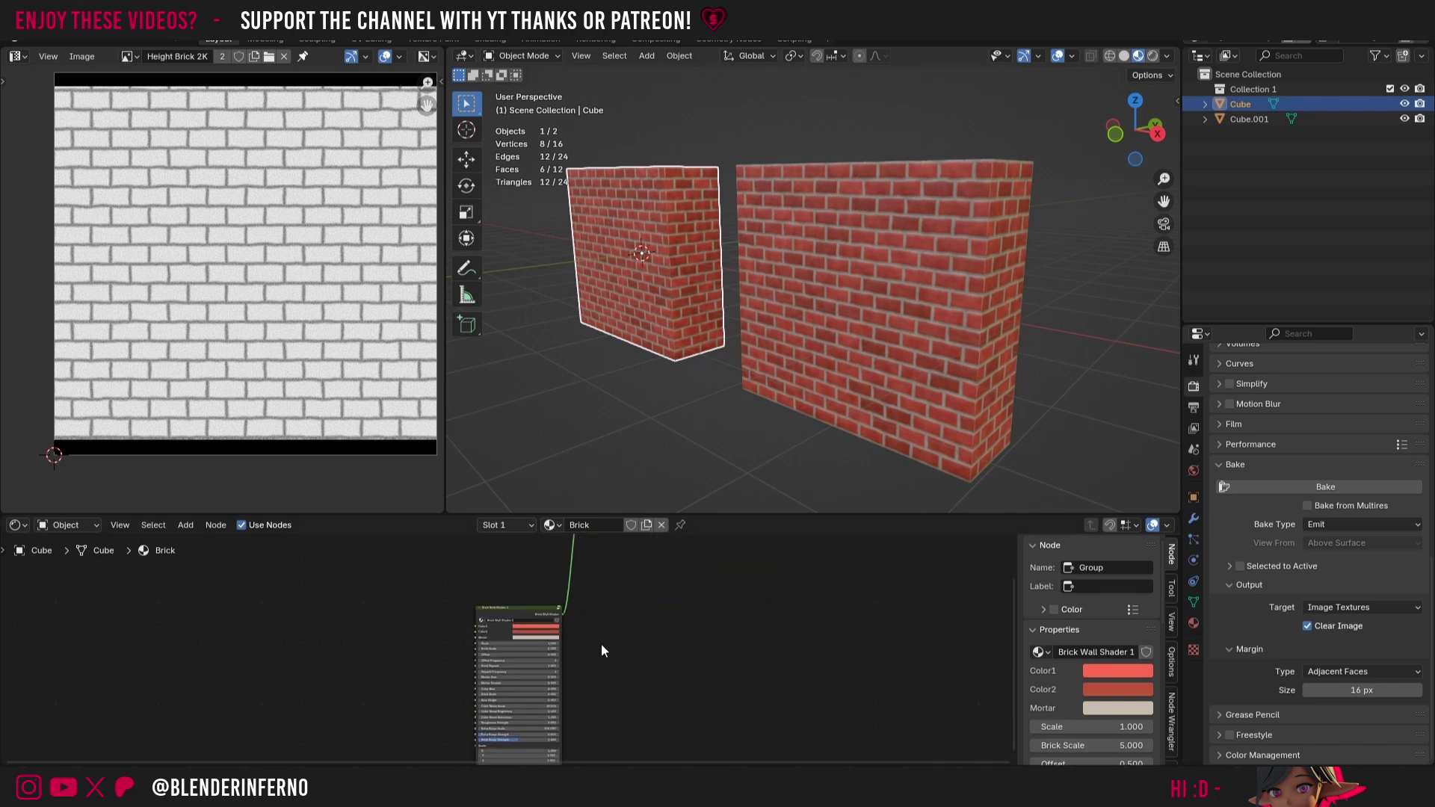
# Step: Add an Image Texture node holding a new 2048 × 2048 px image named "Height Brick Only Brick 2K"
pyautogui.scroll(1, 499, 581)
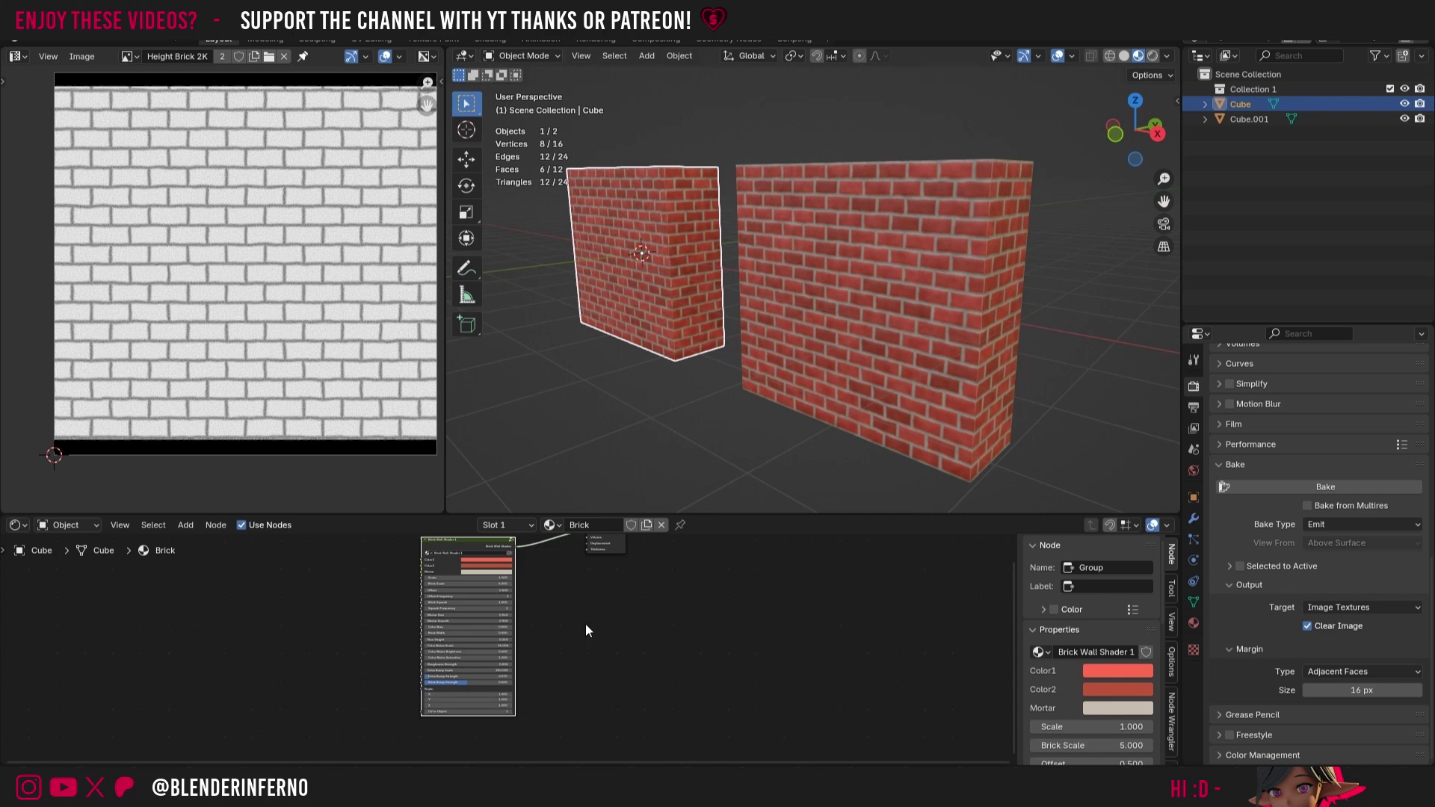
pyautogui.hotkey('shift', 'a')
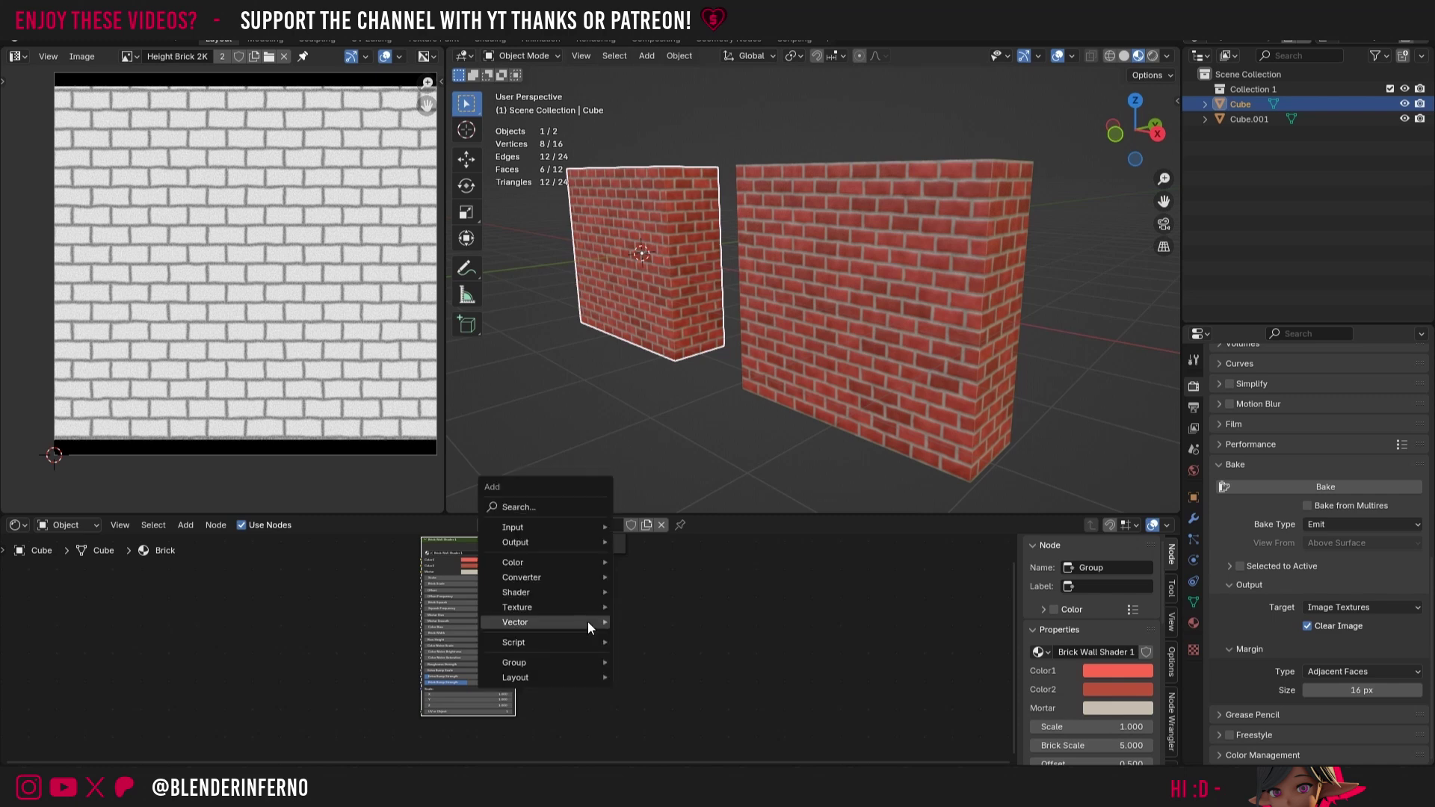
pyautogui.moveTo(581, 608)
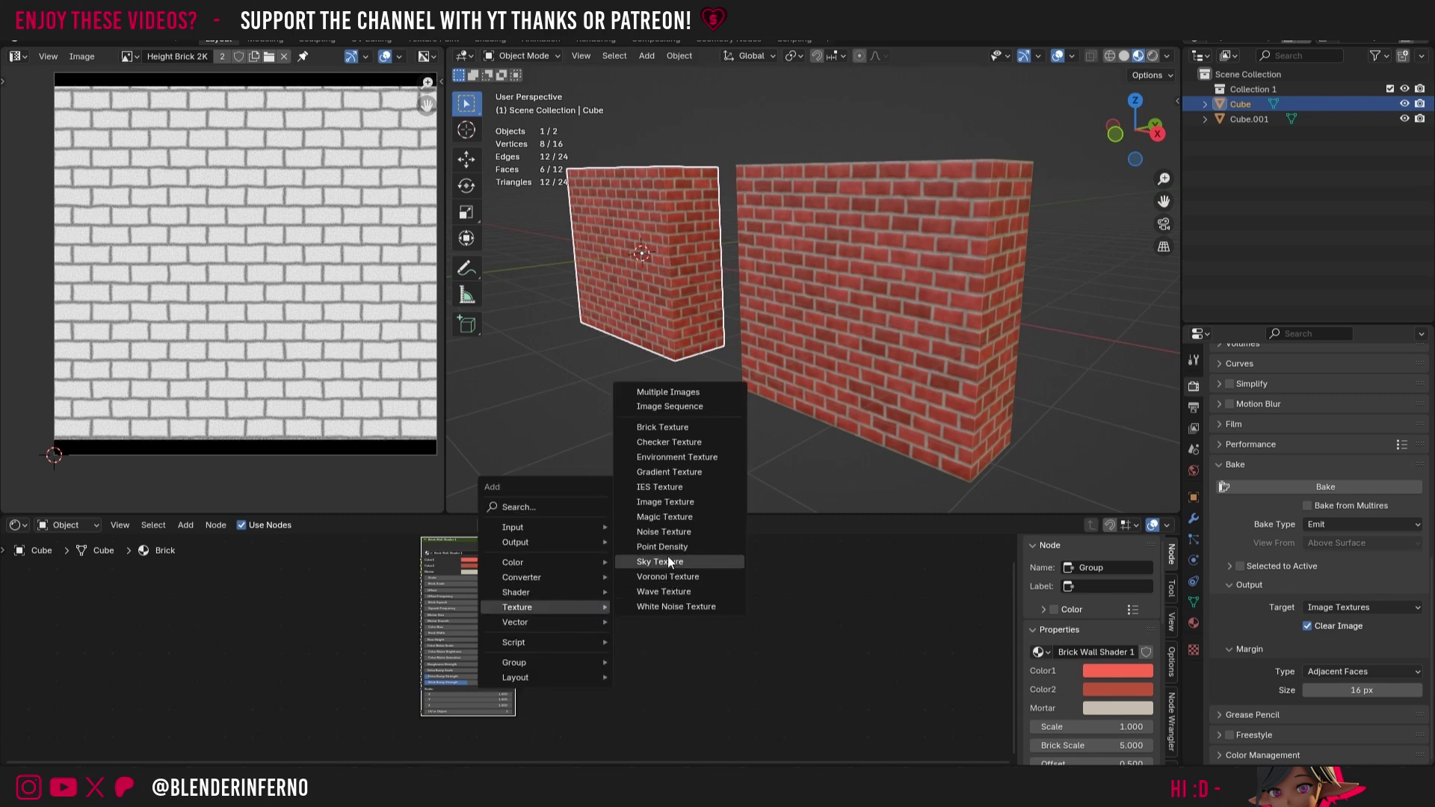
pyautogui.click(664, 501)
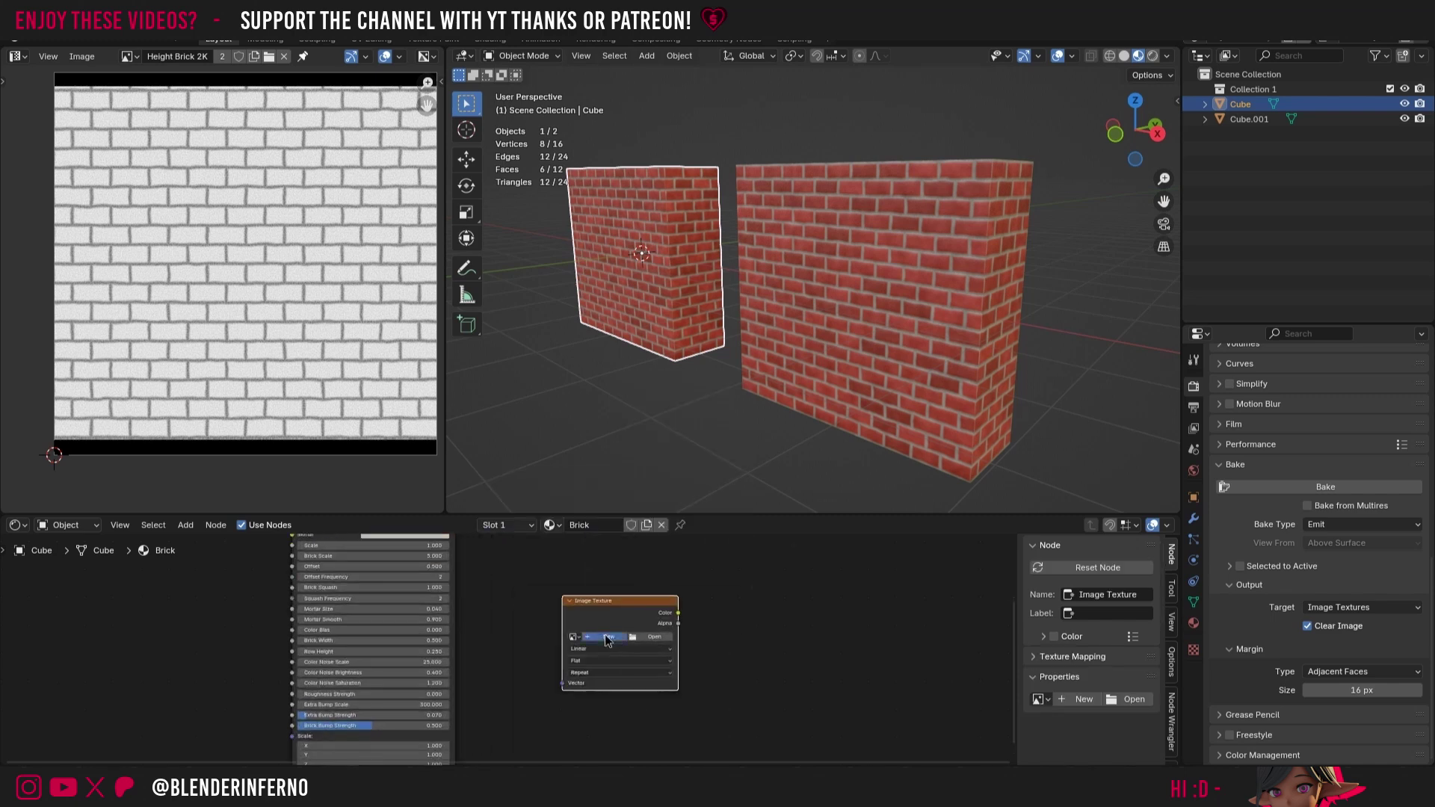
pyautogui.click(609, 637)
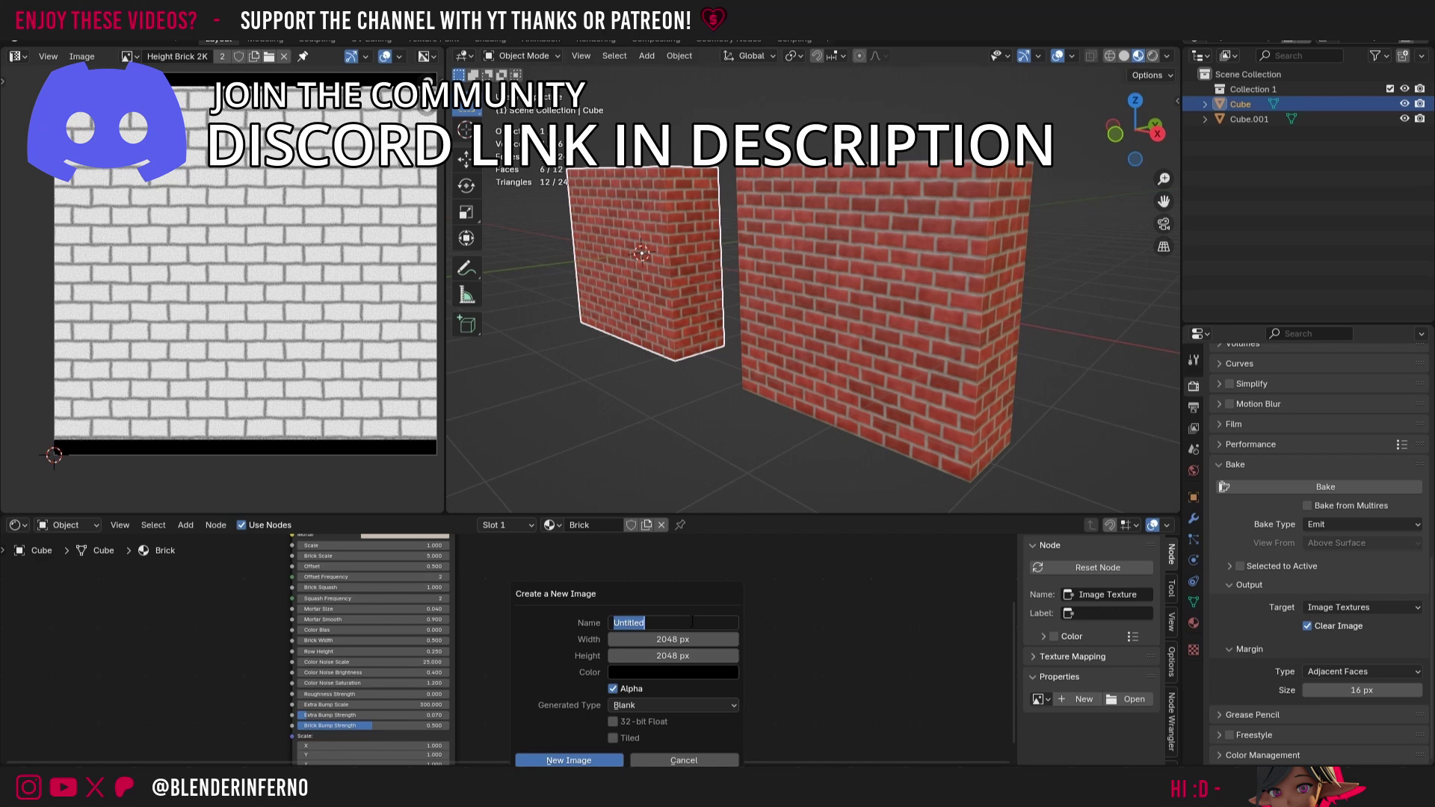
pyautogui.write('Height Brick only Brick 2K')
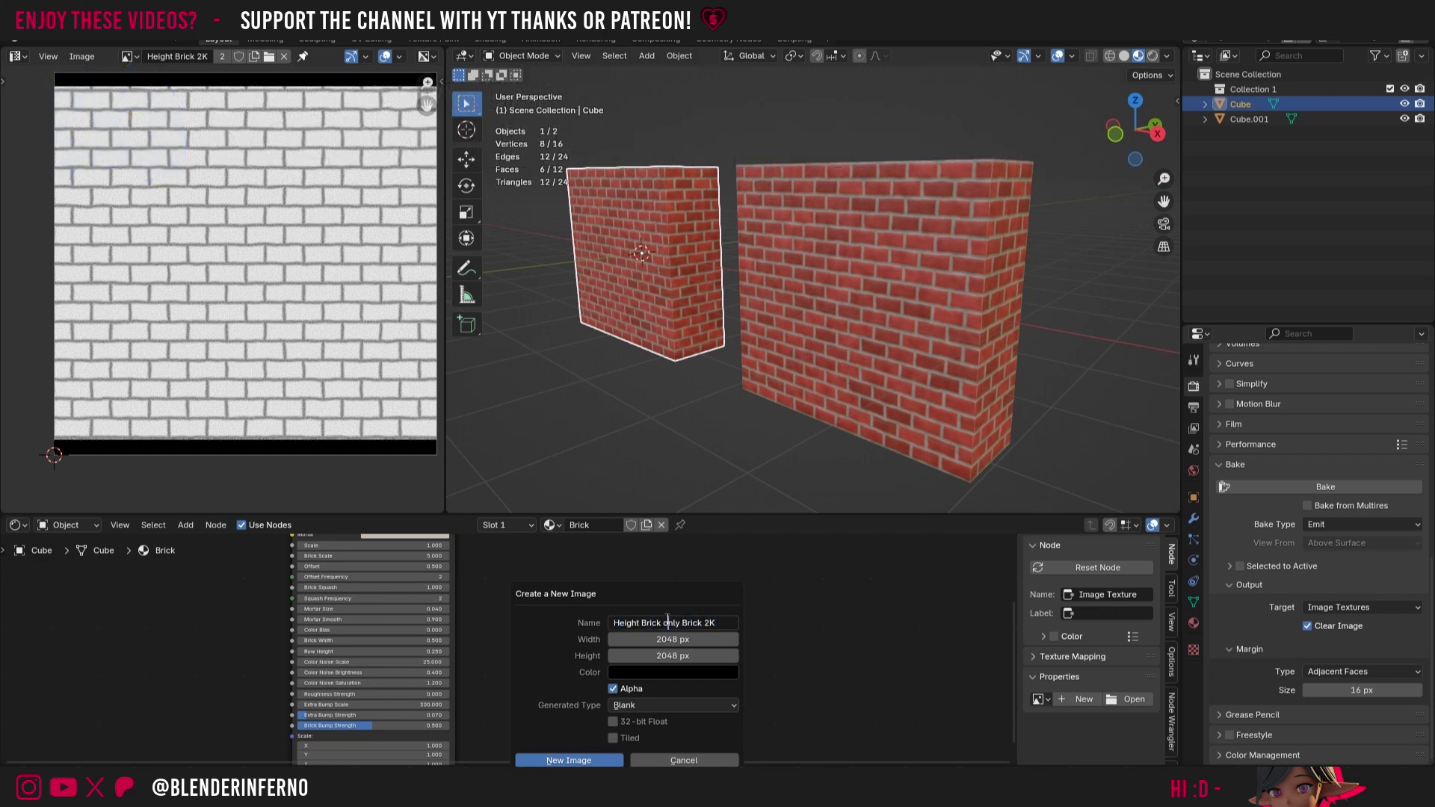
pyautogui.moveTo(667, 621); pyautogui.dragTo(662, 621)
pyautogui.press('BackSpace')
pyautogui.write('O')
pyautogui.press('Return')
pyautogui.click(571, 759)
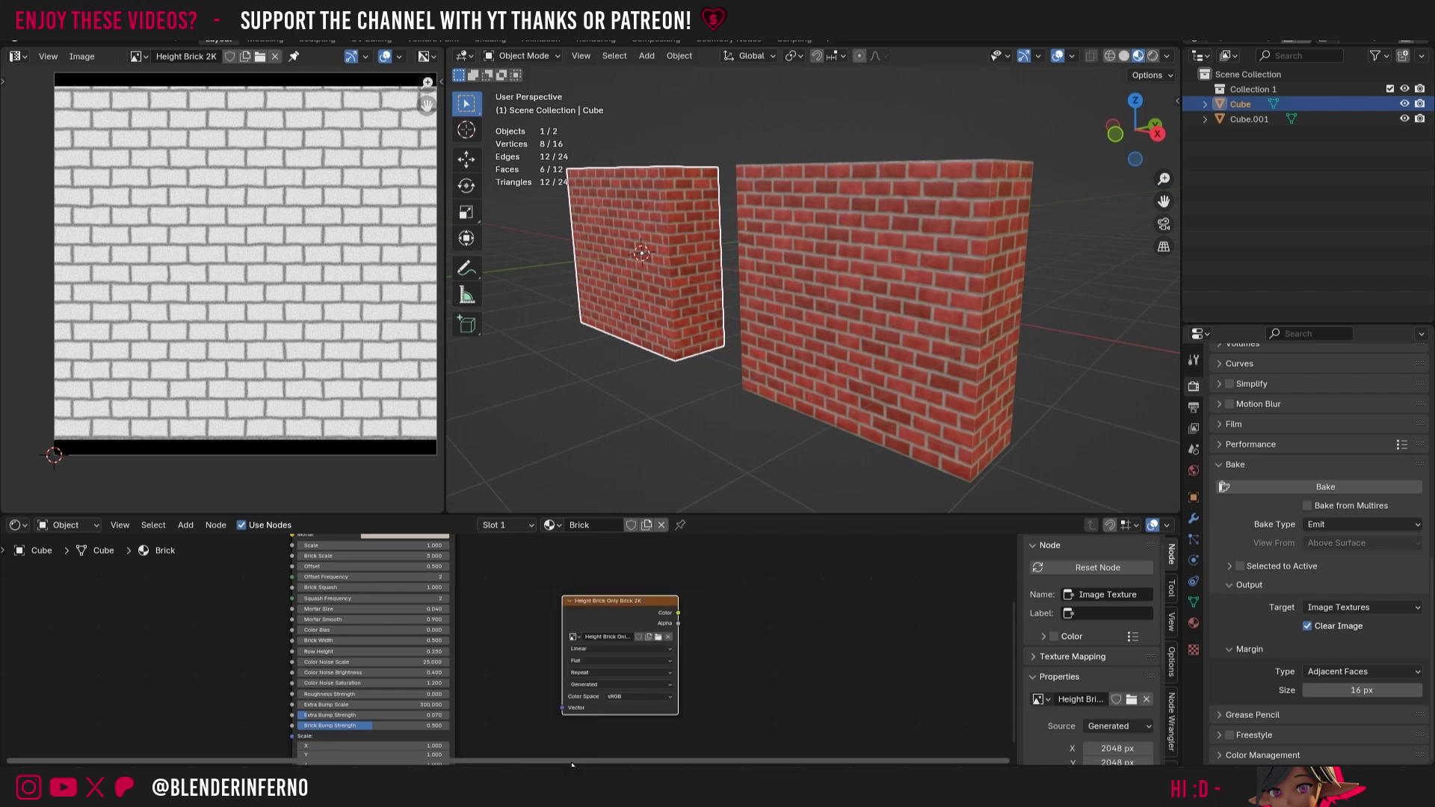
# Step: Set the bake type to Emit and check the render's maximum samples
pyautogui.click(1350, 523)
pyautogui.click(1315, 655)
pyautogui.scroll(5, 1406, 464)
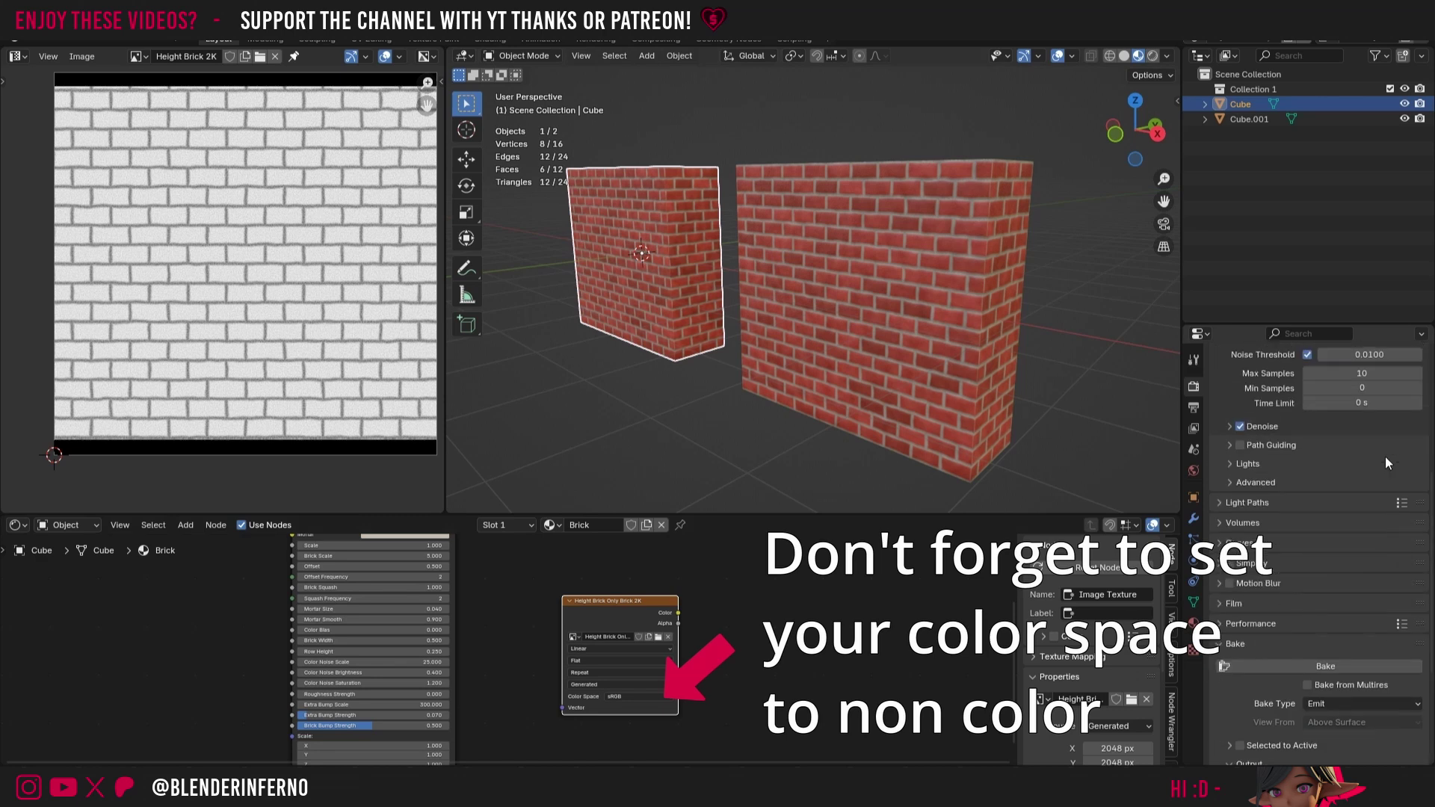
pyautogui.scroll(5, 1299, 508)
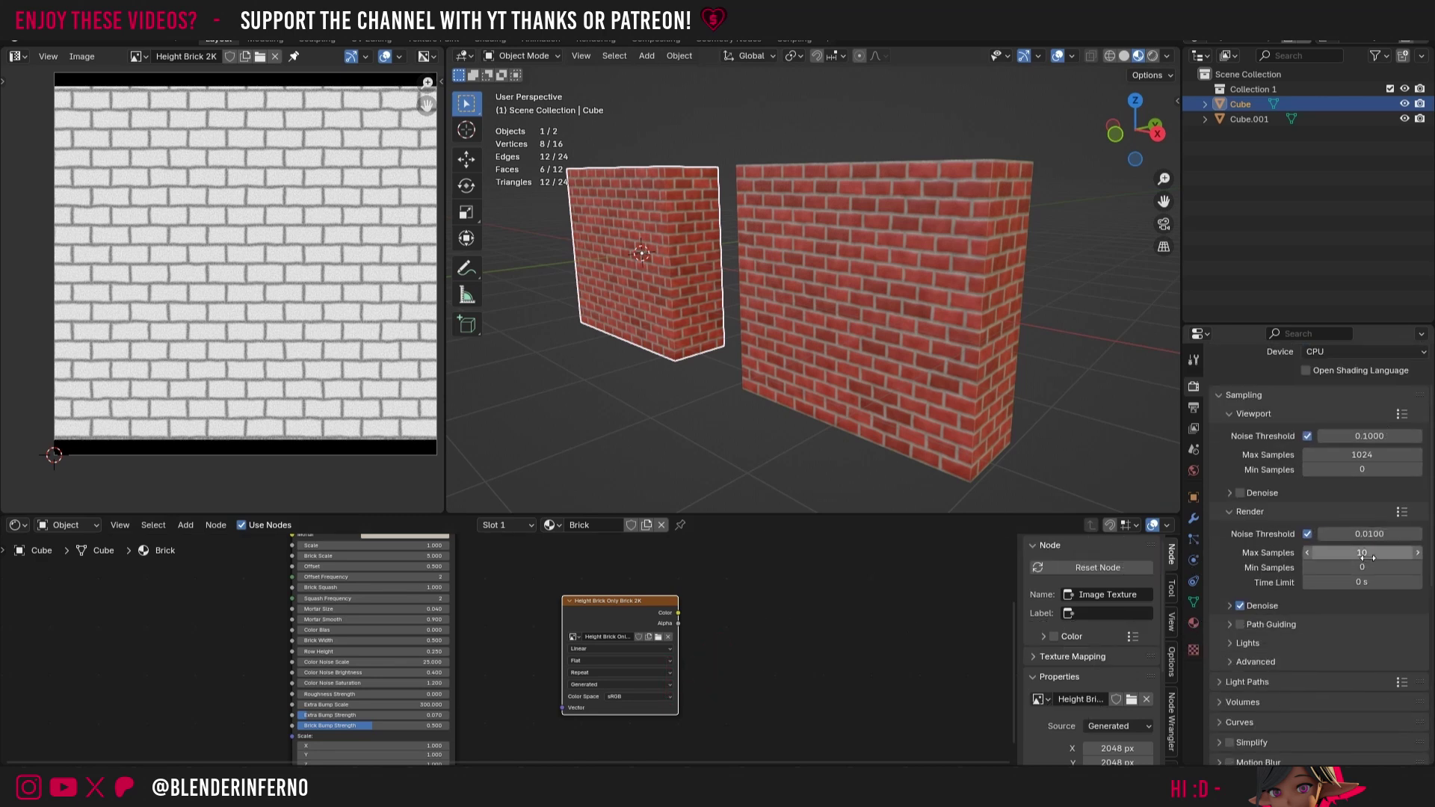
pyautogui.scroll(-10, 1337, 556)
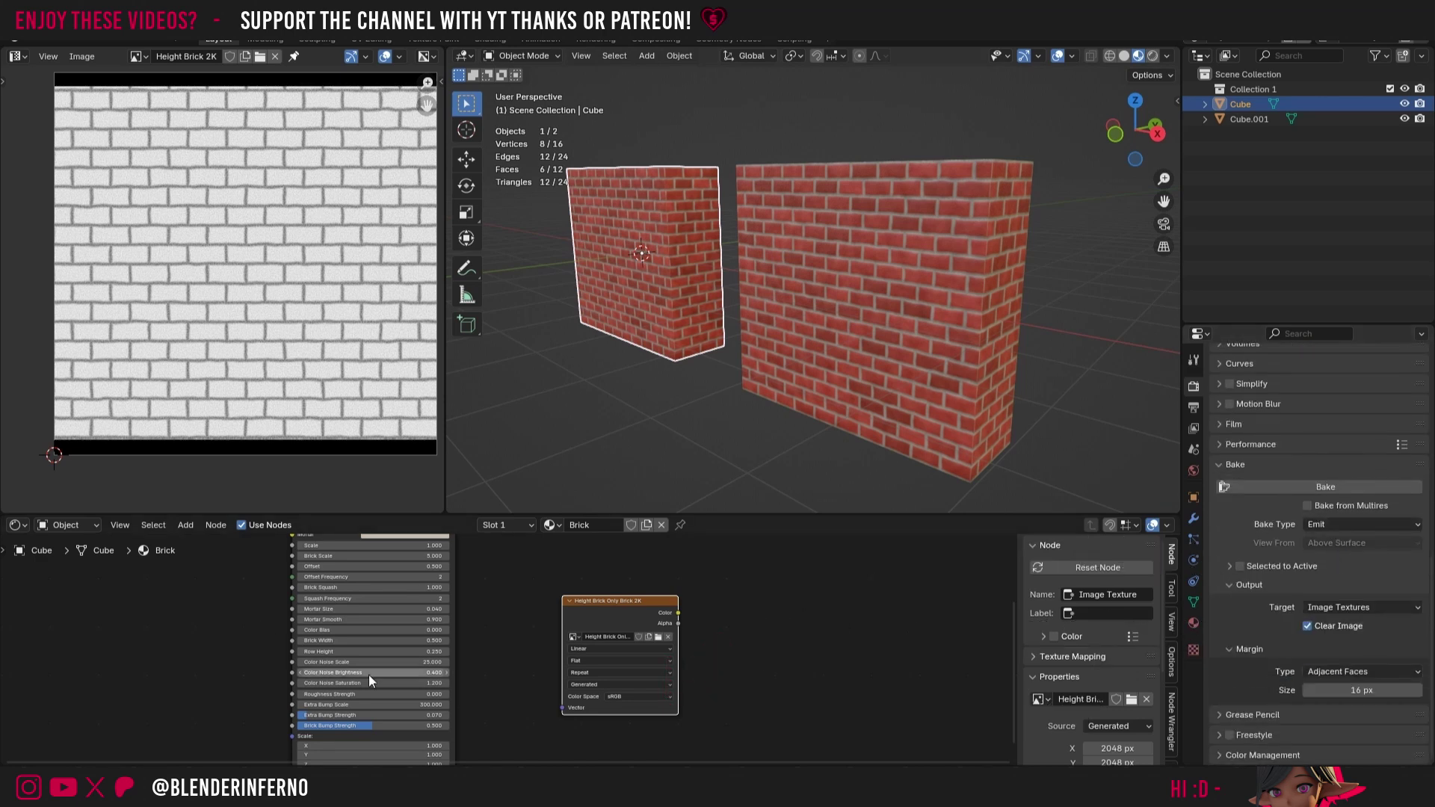
# Step: Open the Brick Wall Shader 1 node group for editing and move the Bump node closer to the Mix node
pyautogui.keyDown('shift'); pyautogui.scroll(3, 369, 675); pyautogui.keyUp('shift')
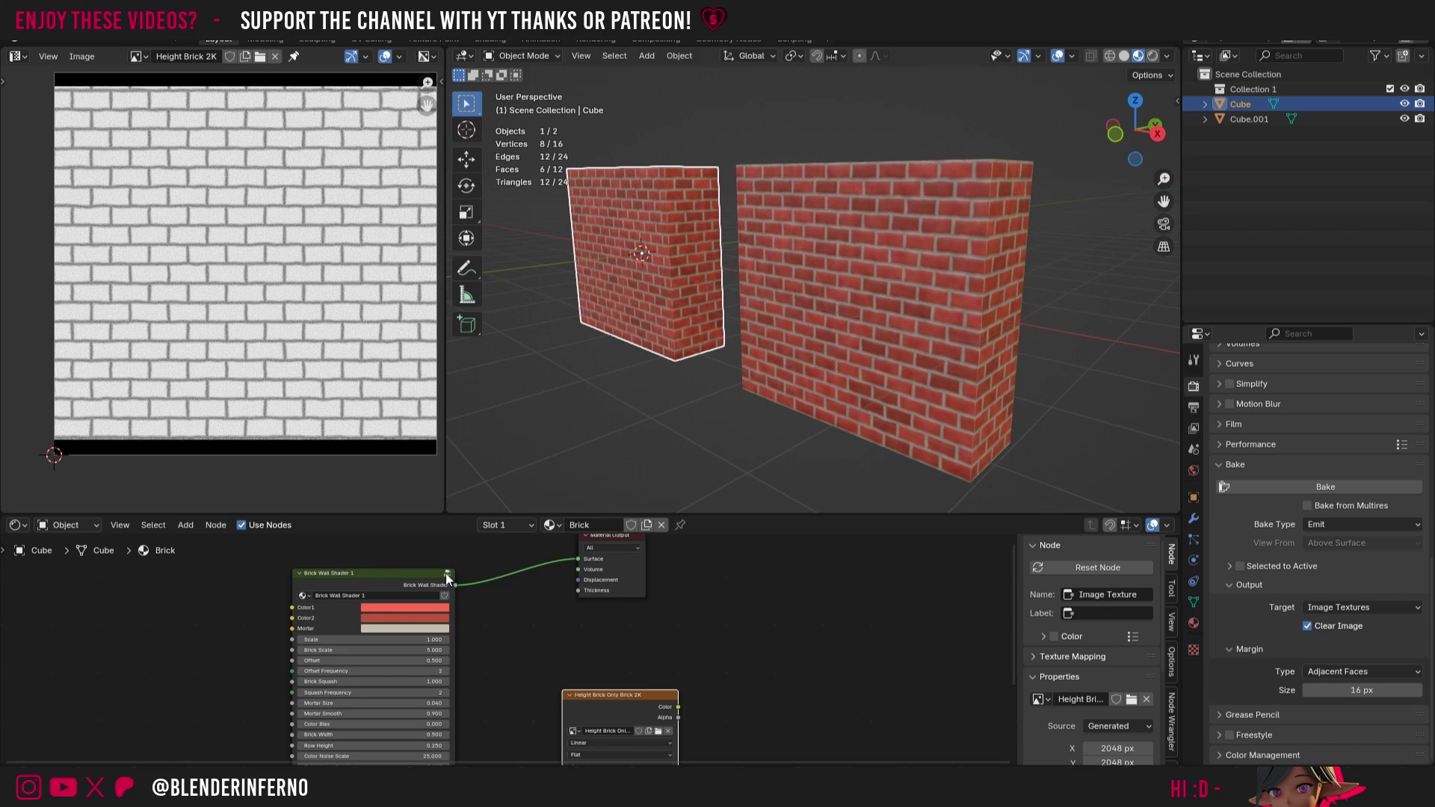
pyautogui.click(446, 572)
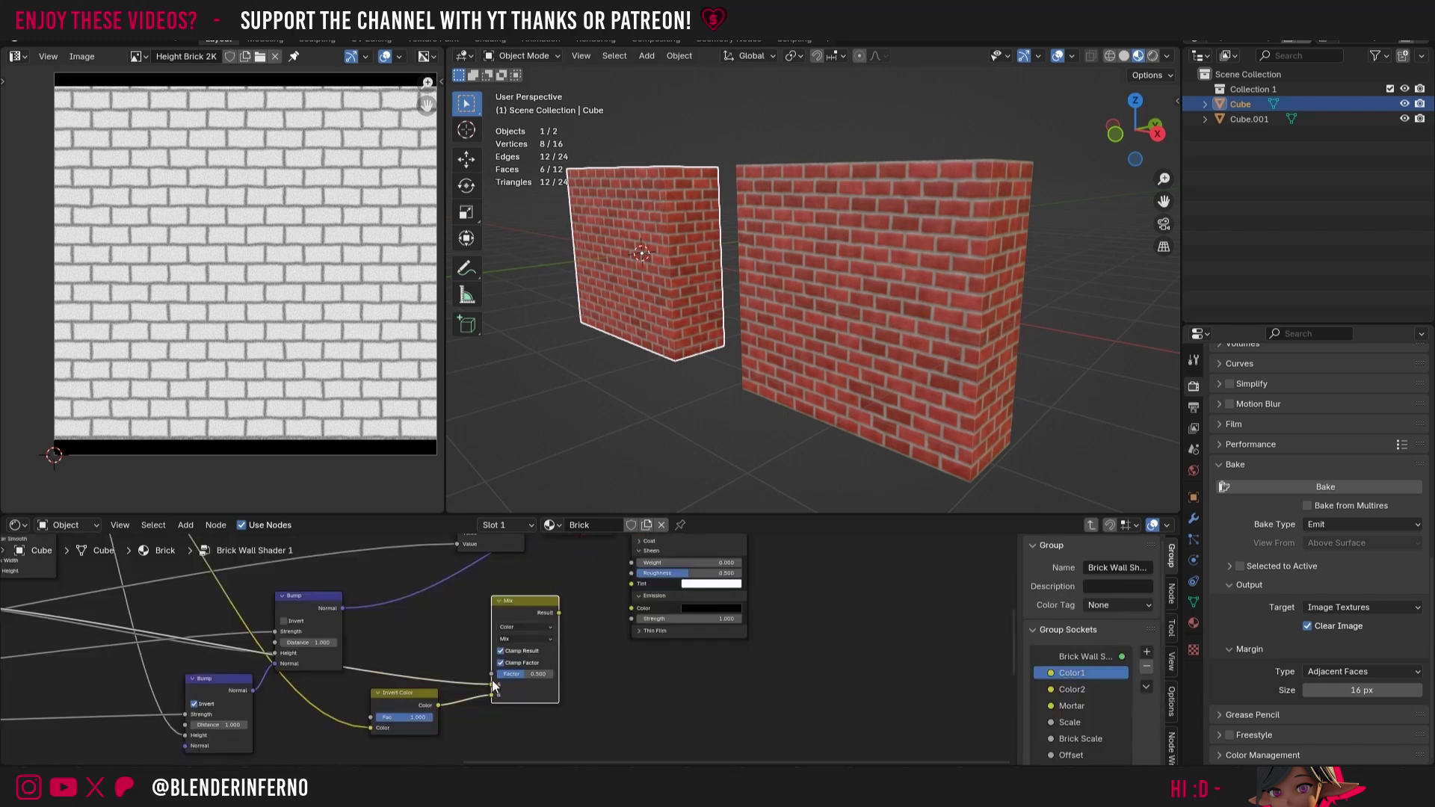
pyautogui.moveTo(329, 607); pyautogui.dragTo(395, 598)
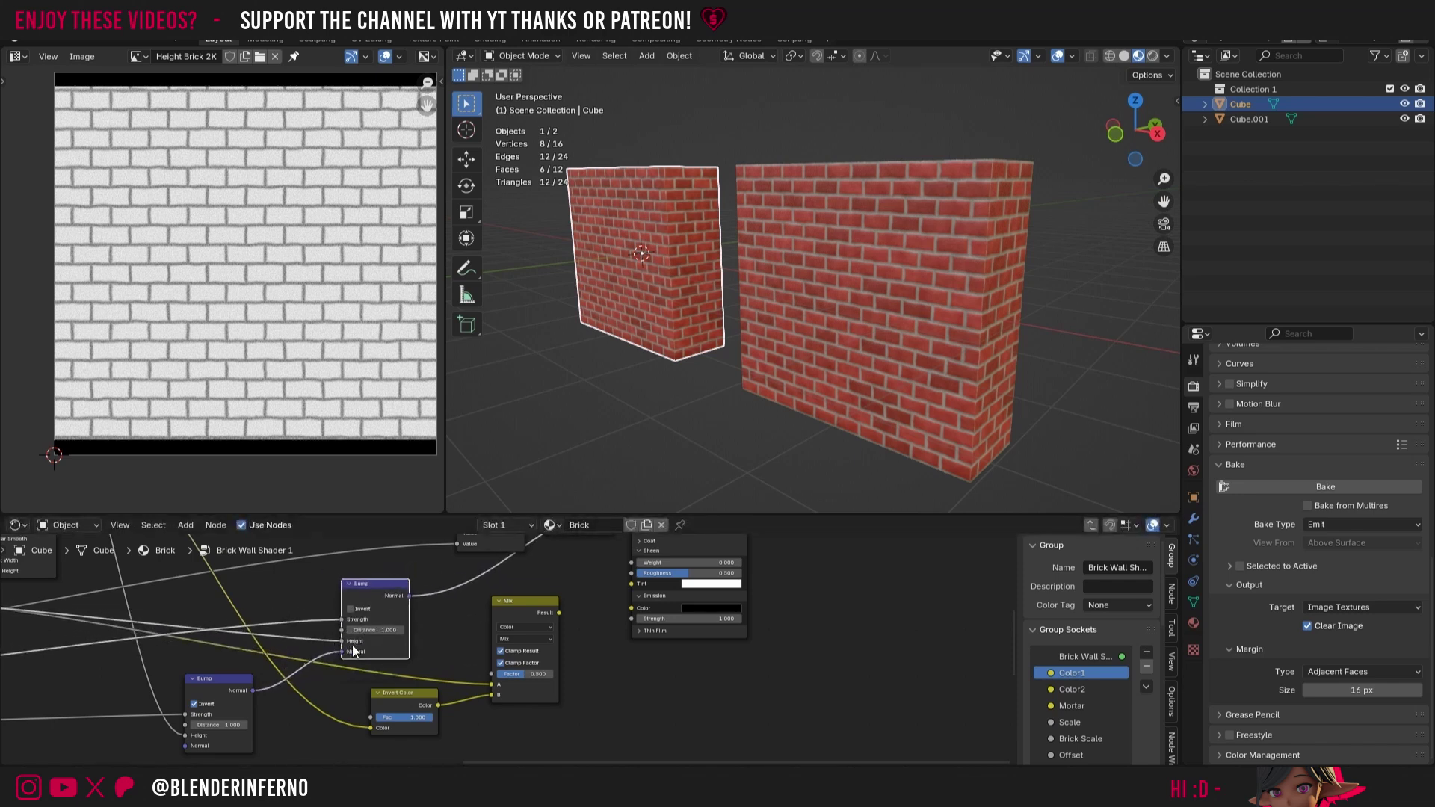
pyautogui.scroll(-6, 352, 647)
pyautogui.scroll(2, 307, 633)
# Step: Connect the Noise Texture's output to the Principled BSDF's emission color
pyautogui.click(55, 617)
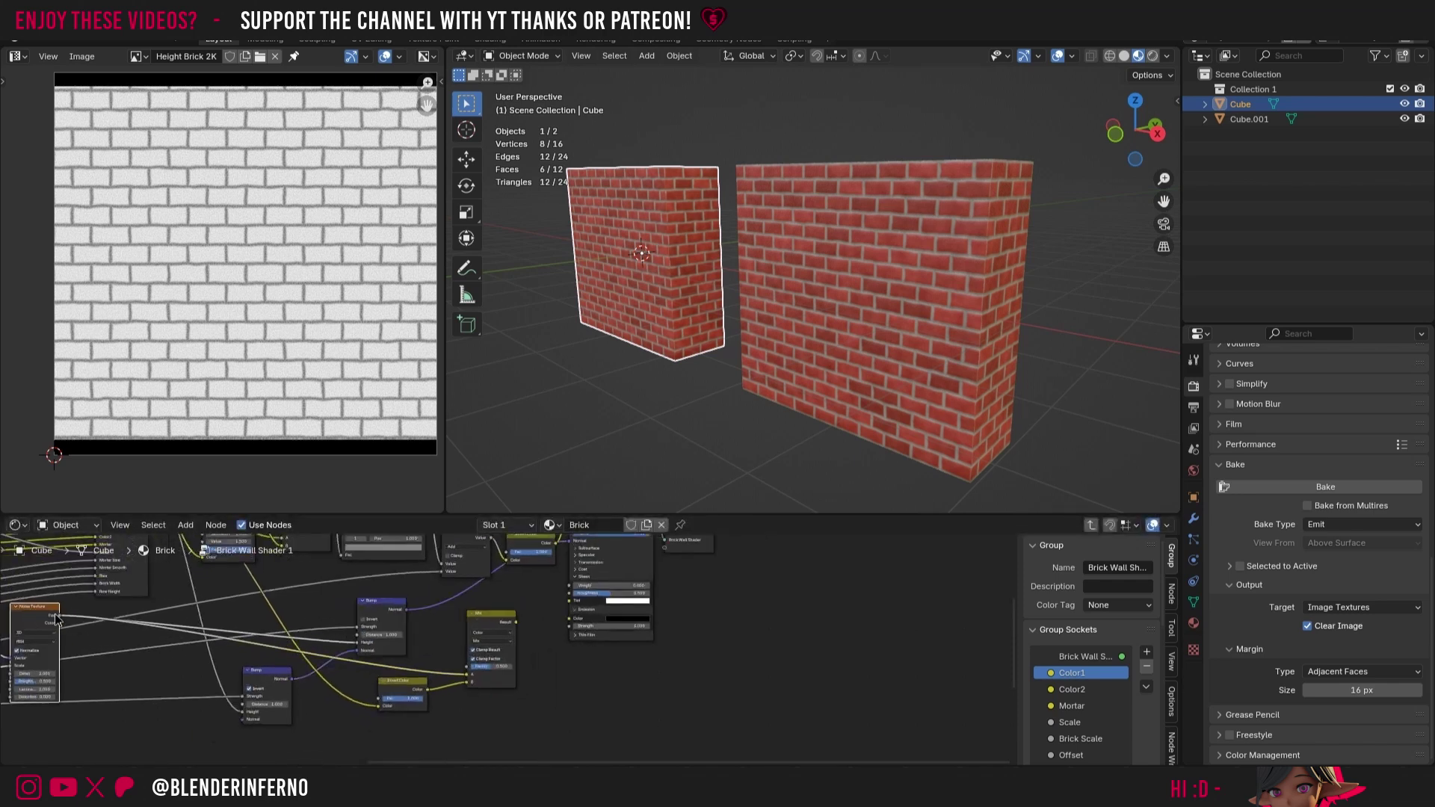
pyautogui.moveTo(56, 619); pyautogui.dragTo(615, 619)
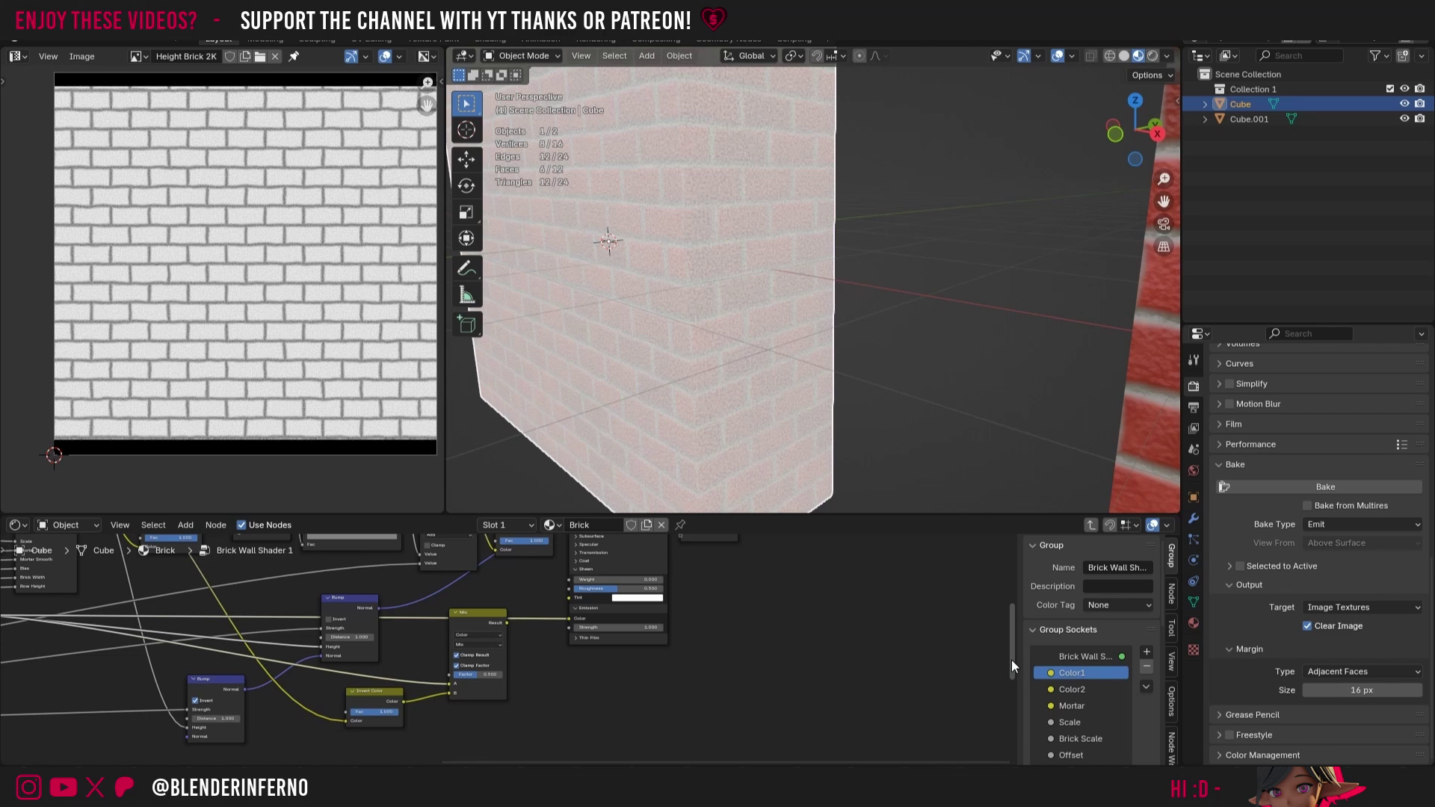
# Step: Connect the Brick Texture's Fac output to the Principled BSDF's emission color
pyautogui.moveTo(1011, 660); pyautogui.dragTo(884, 611)
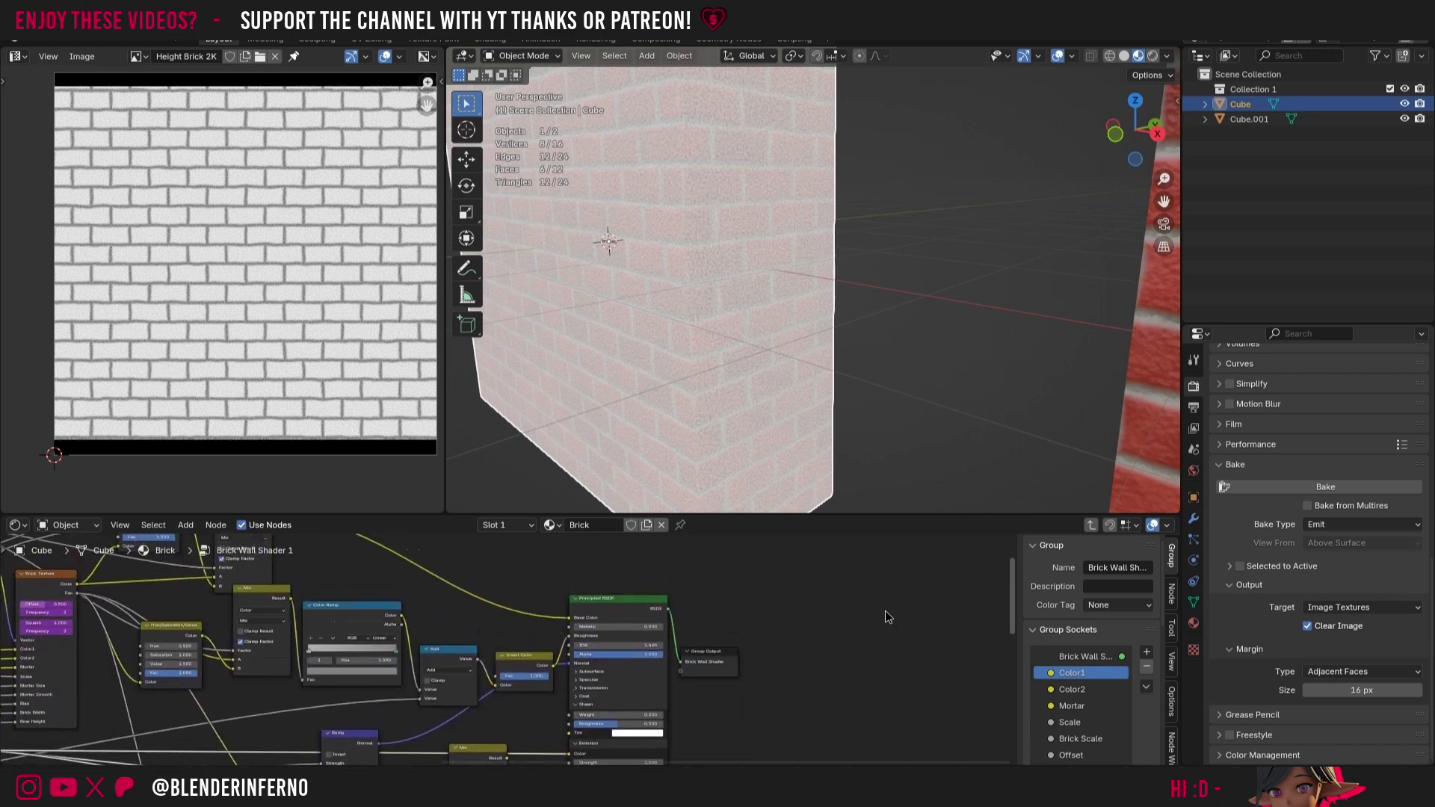
pyautogui.click(72, 594)
pyautogui.moveTo(538, 777); pyautogui.dragTo(553, 603)
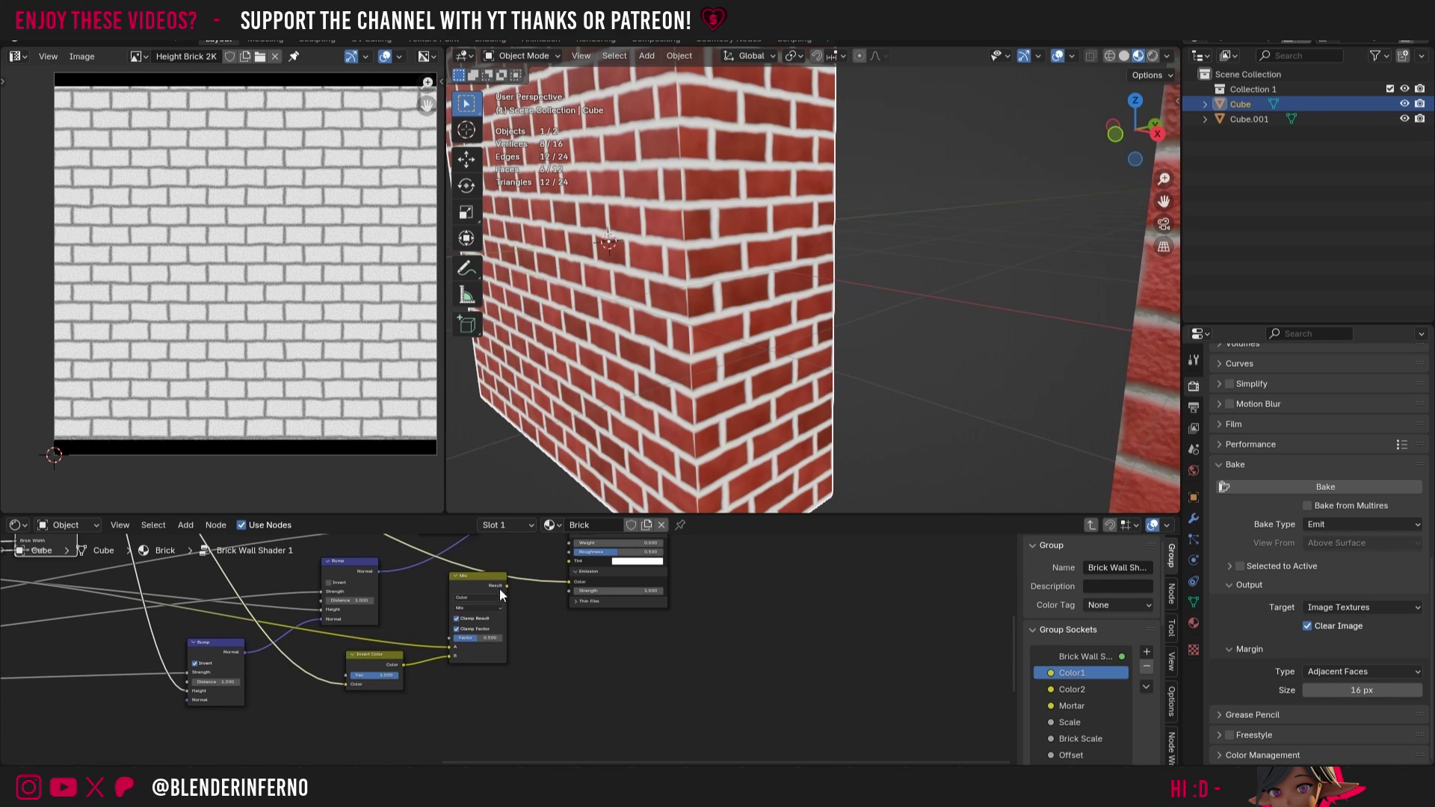
# Step: Delete the Mix node and the Invert Color node feeding it from the group
pyautogui.moveTo(218, 639); pyautogui.dragTo(224, 636)
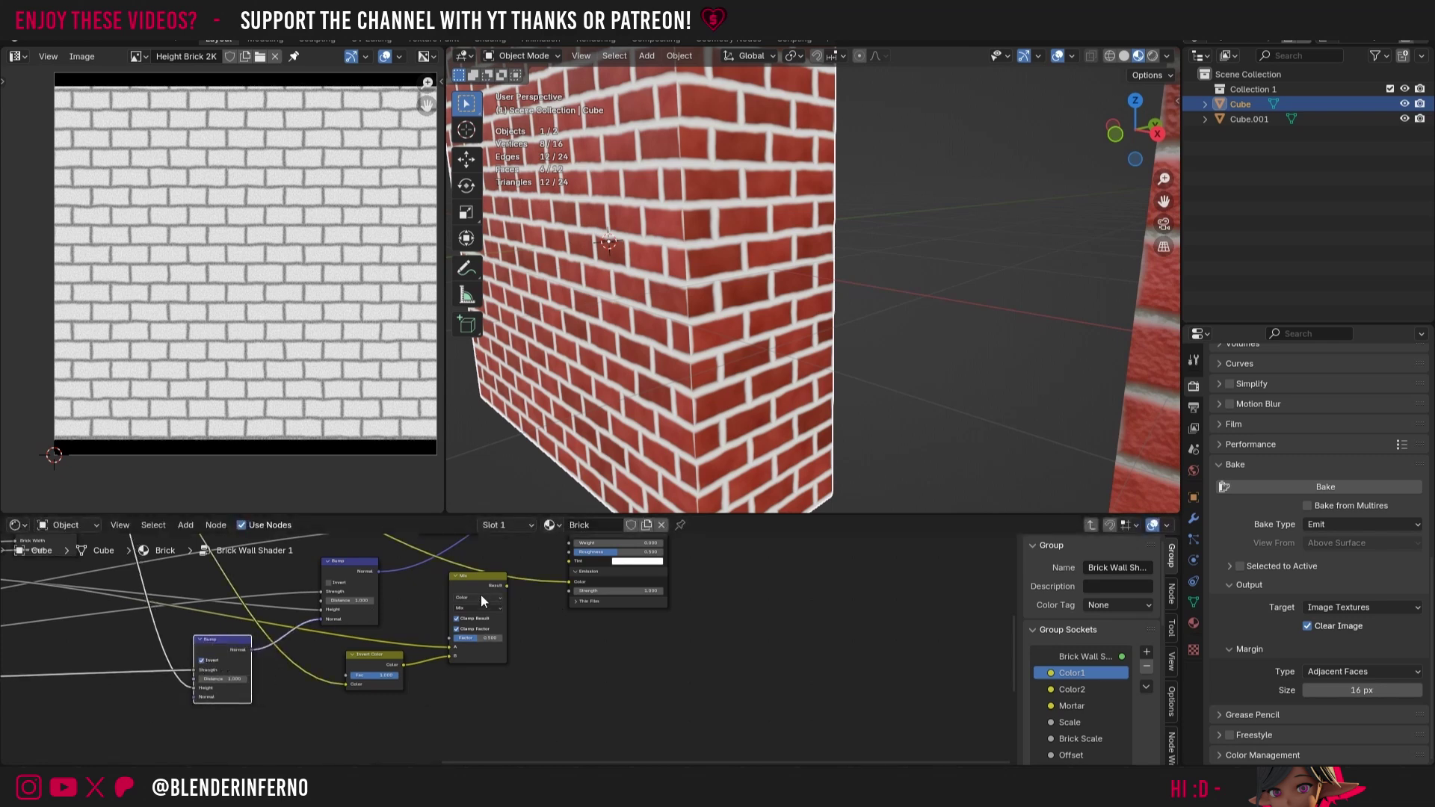
pyautogui.moveTo(482, 601); pyautogui.dragTo(493, 616)
pyautogui.moveTo(539, 734); pyautogui.dragTo(385, 636)
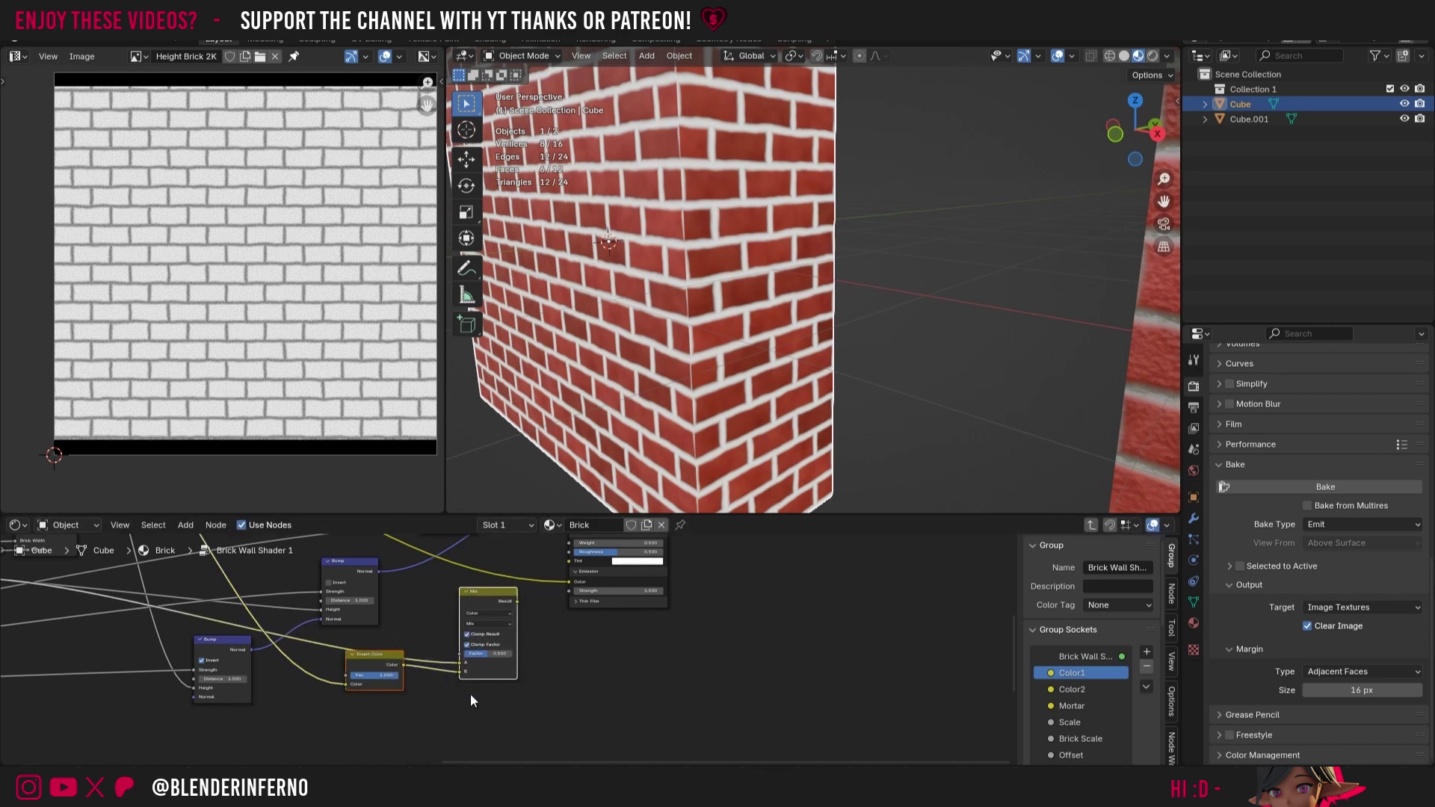
pyautogui.press('x')
# Step: Insert an Invert Color node on the link between the Brick Texture and the Principled BSDF's emission color
pyautogui.hotkey('shift', 'a')
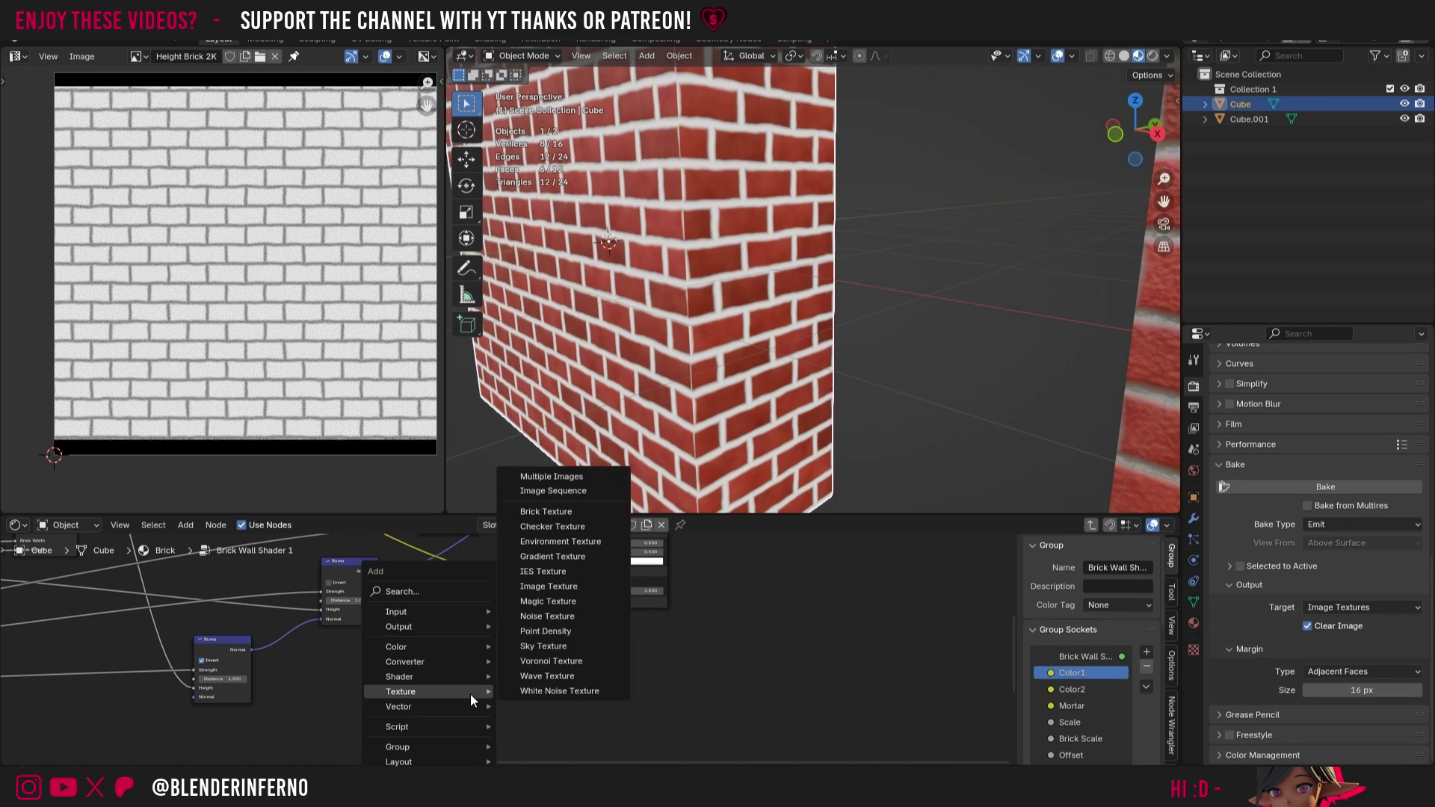
pyautogui.moveTo(448, 647)
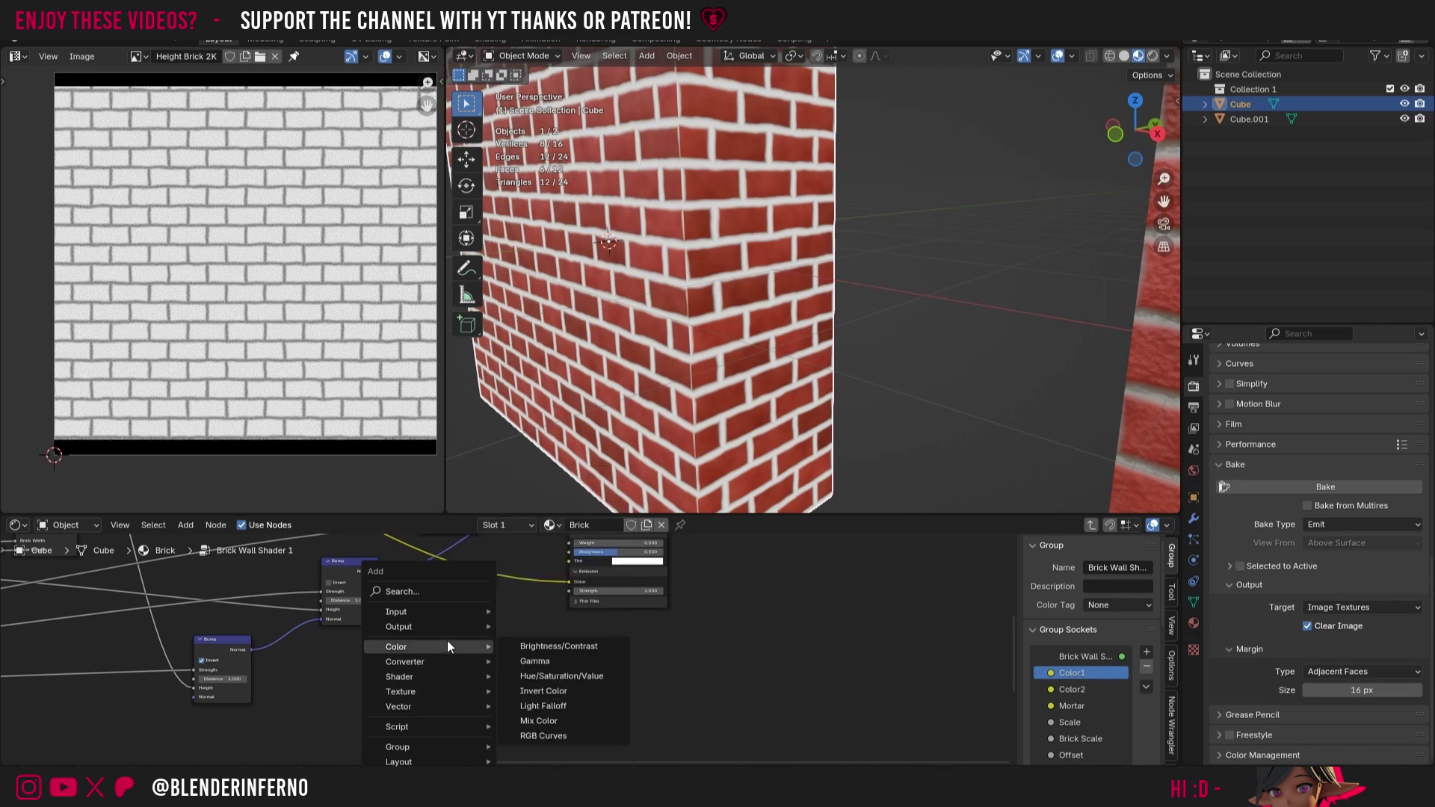
pyautogui.click(544, 691)
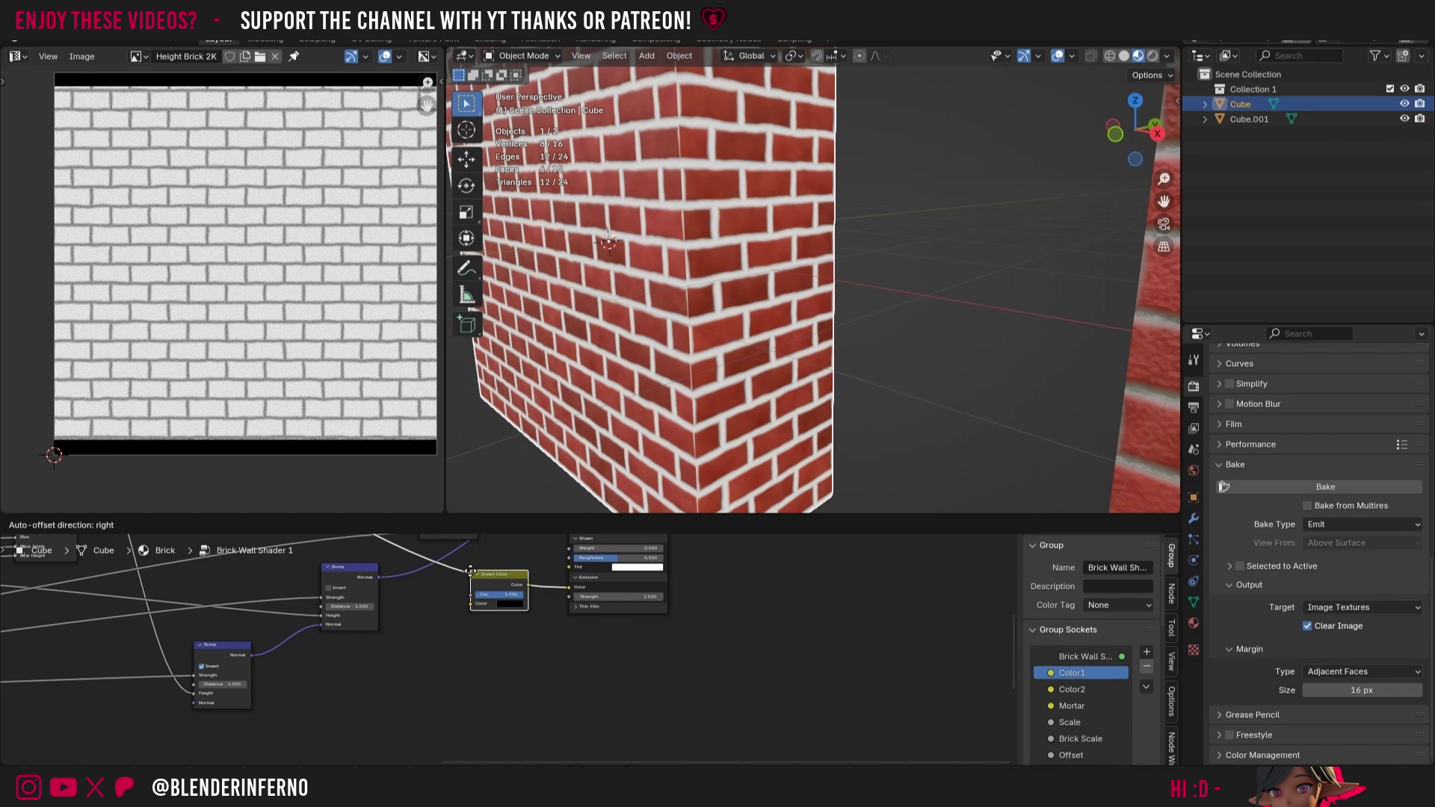
pyautogui.click(472, 572)
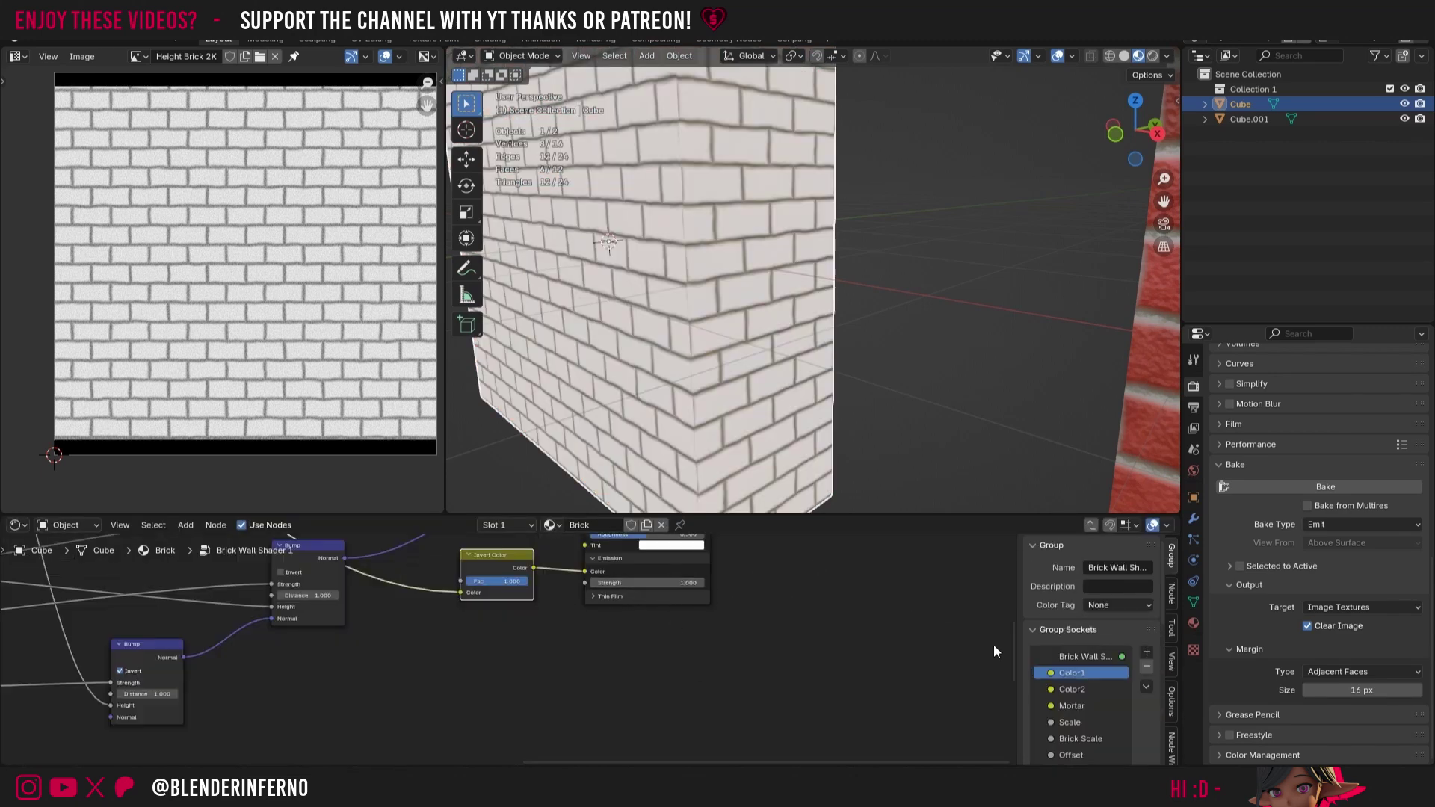
# Step: Leave the node group, bake the emission into the Height Brick Only Brick 2K image, and inspect the baked map
pyautogui.moveTo(1015, 668); pyautogui.dragTo(1015, 666)
pyautogui.keyDown('shift'); pyautogui.scroll(6, 1015, 670); pyautogui.keyUp('shift')
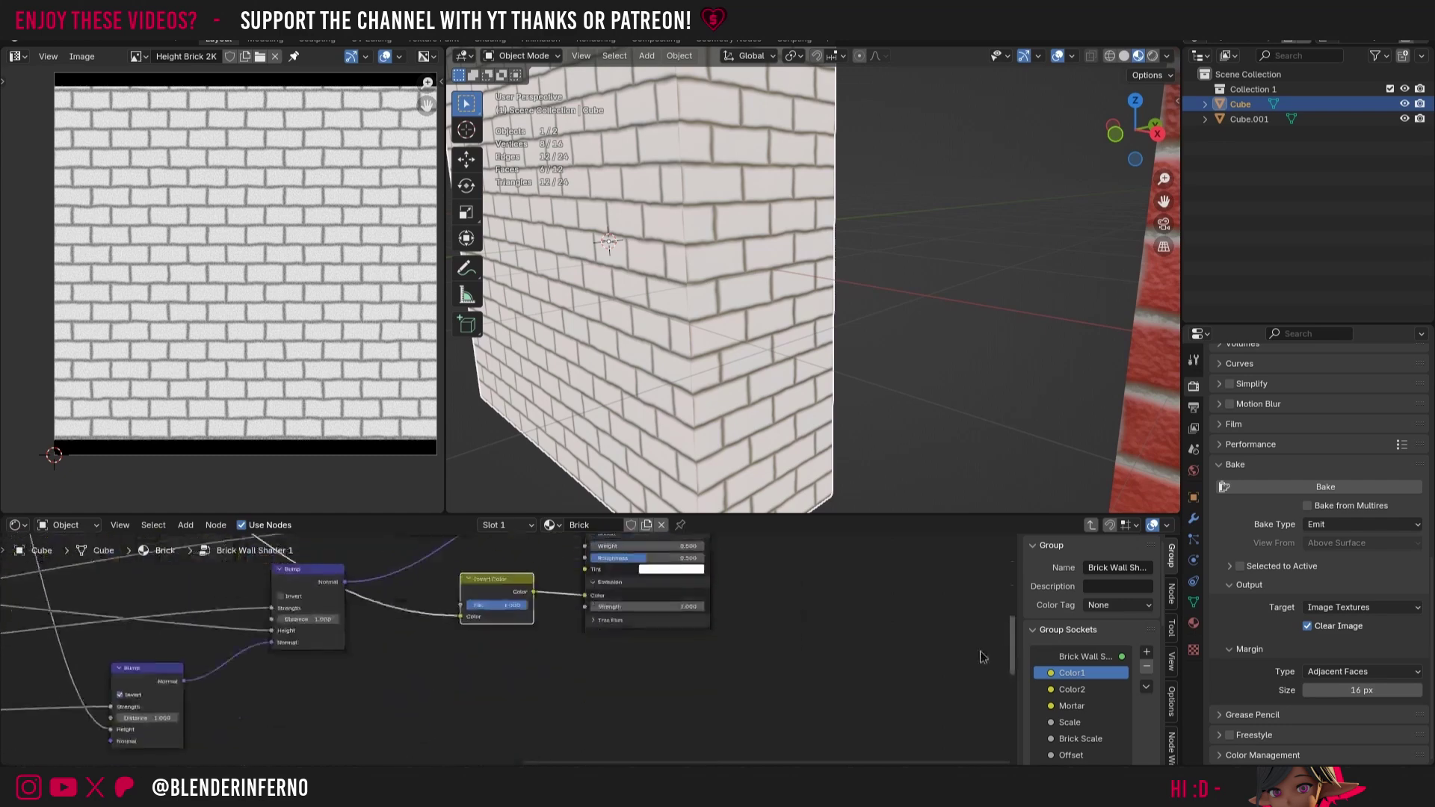
pyautogui.click(1110, 525)
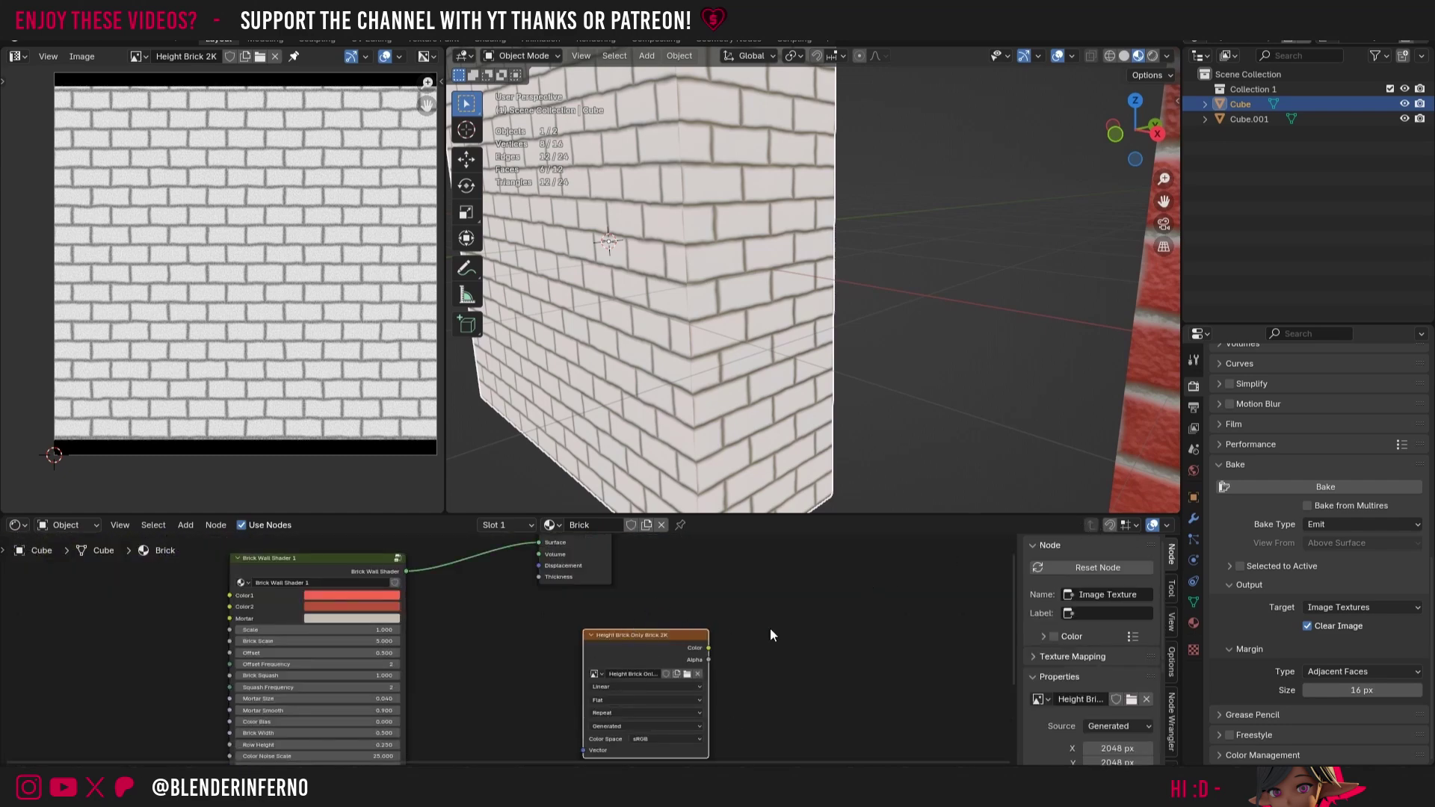
pyautogui.scroll(-2, 667, 374)
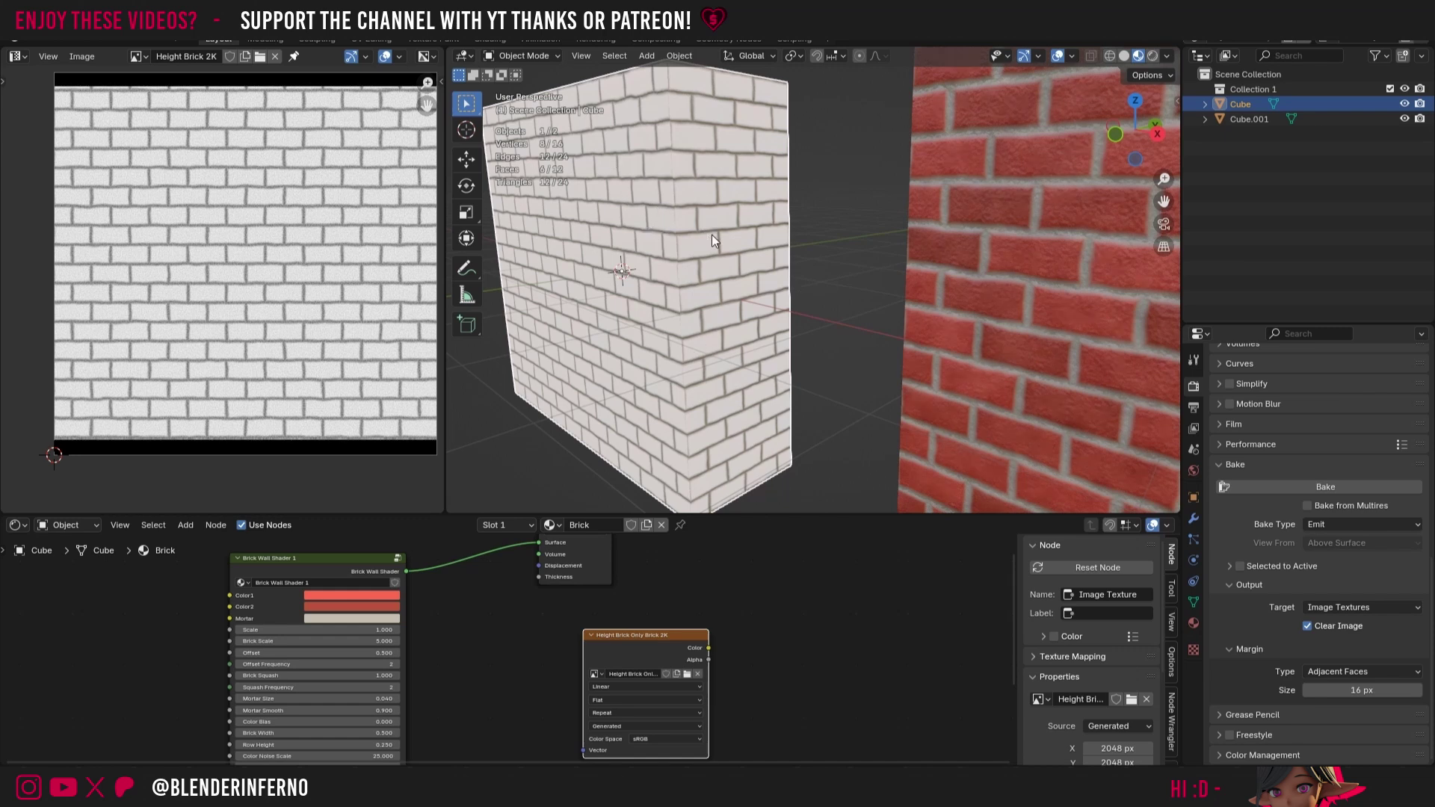
pyautogui.click(1312, 487)
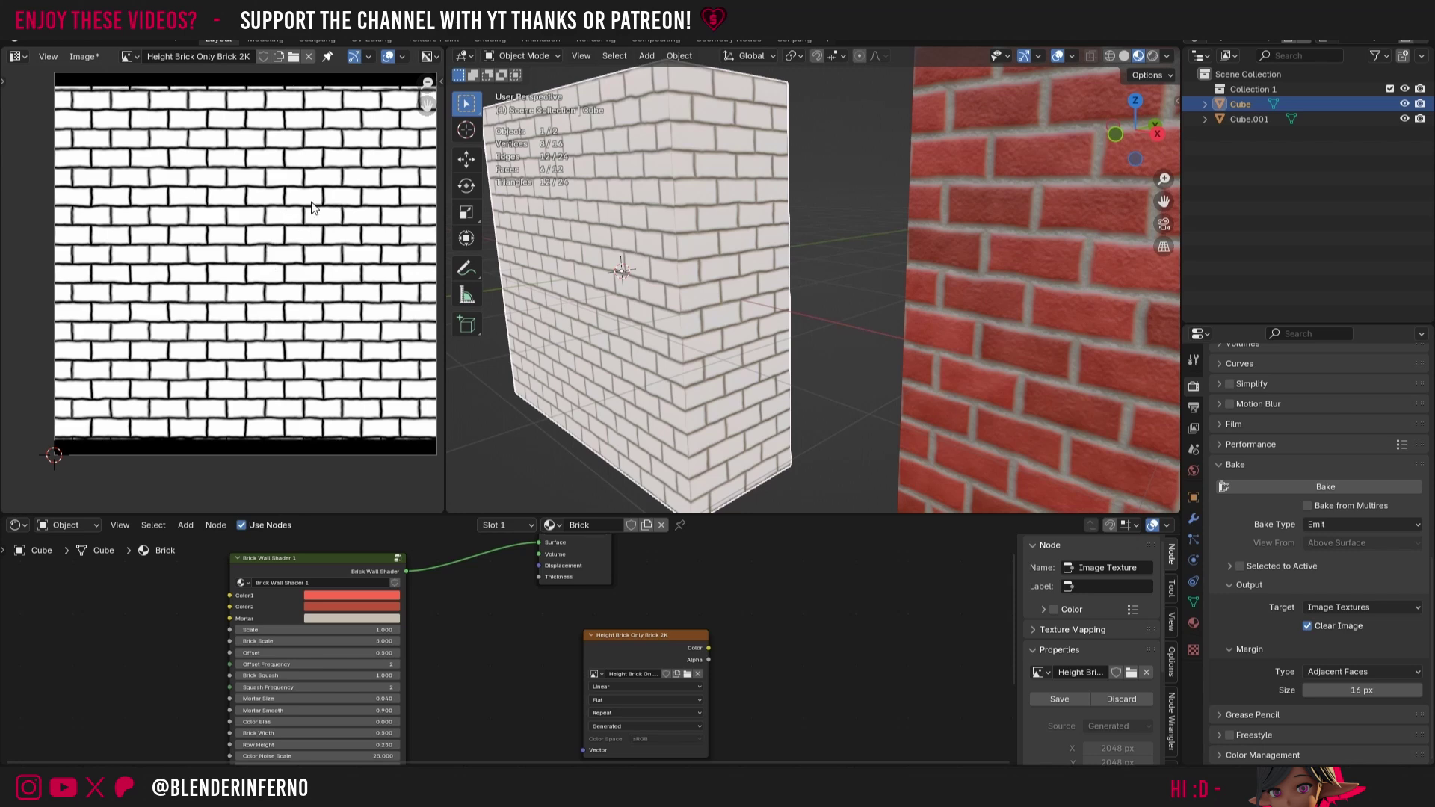
pyautogui.scroll(7, 213, 272)
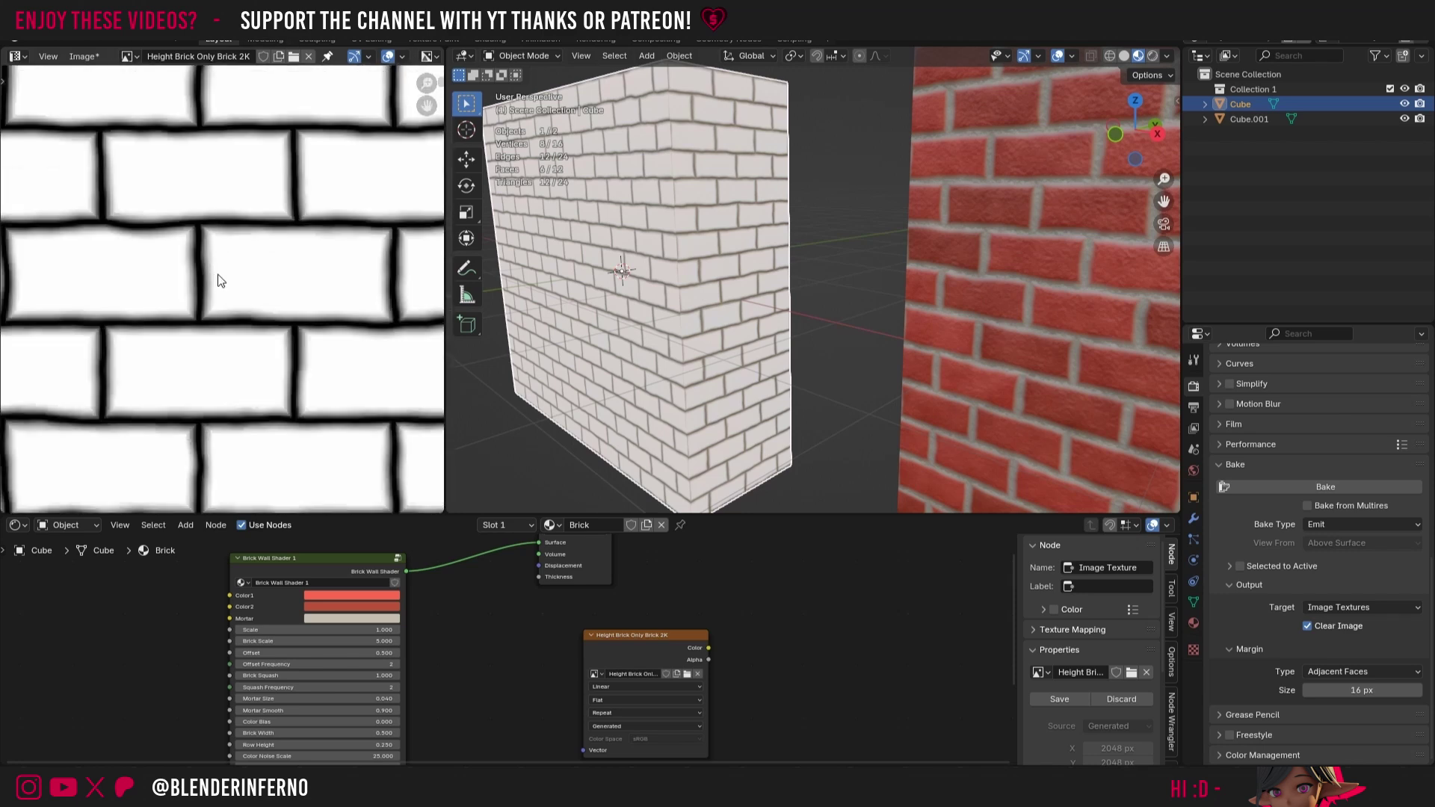
pyautogui.scroll(-7, 298, 265)
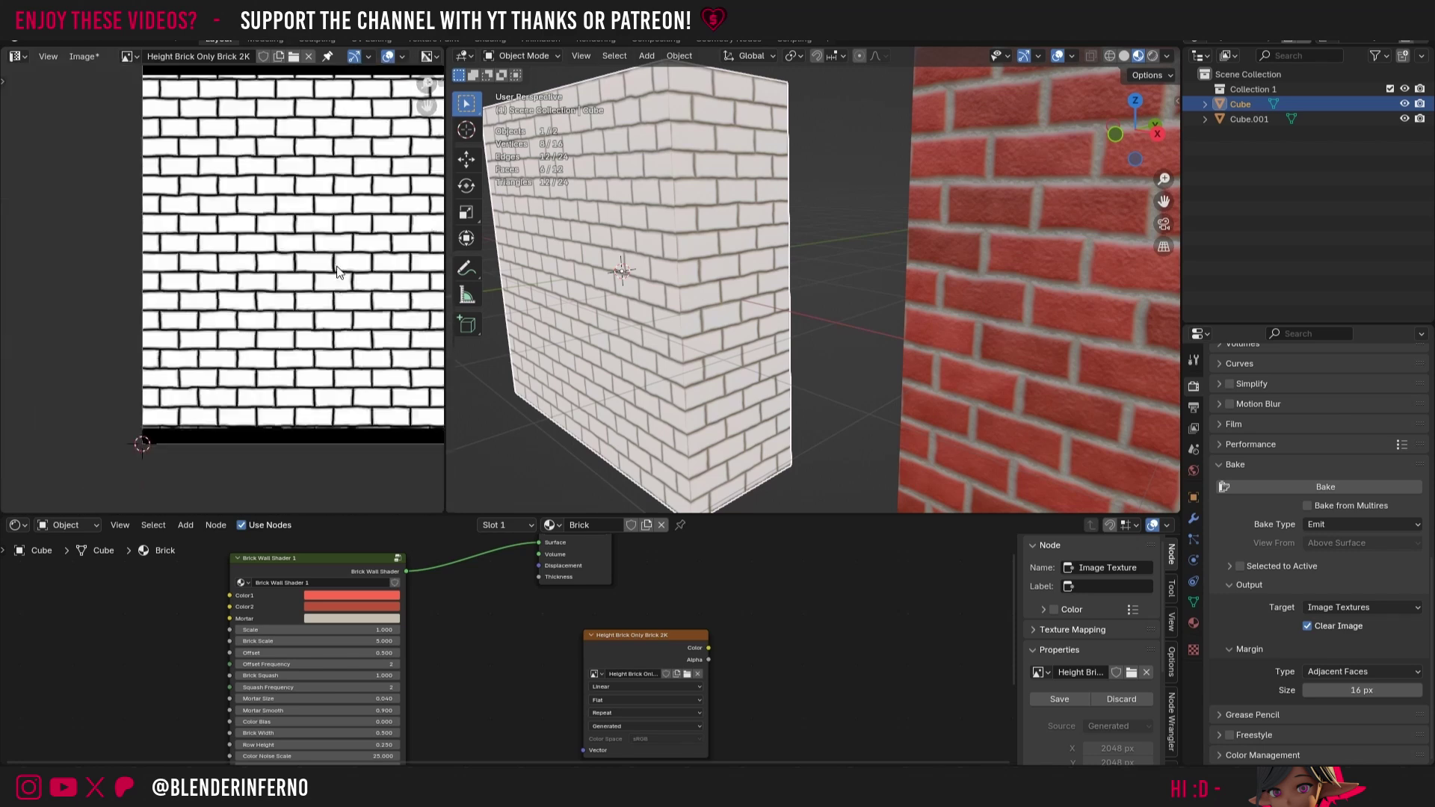
pyautogui.moveTo(381, 211); pyautogui.dragTo(286, 245, button='middle')
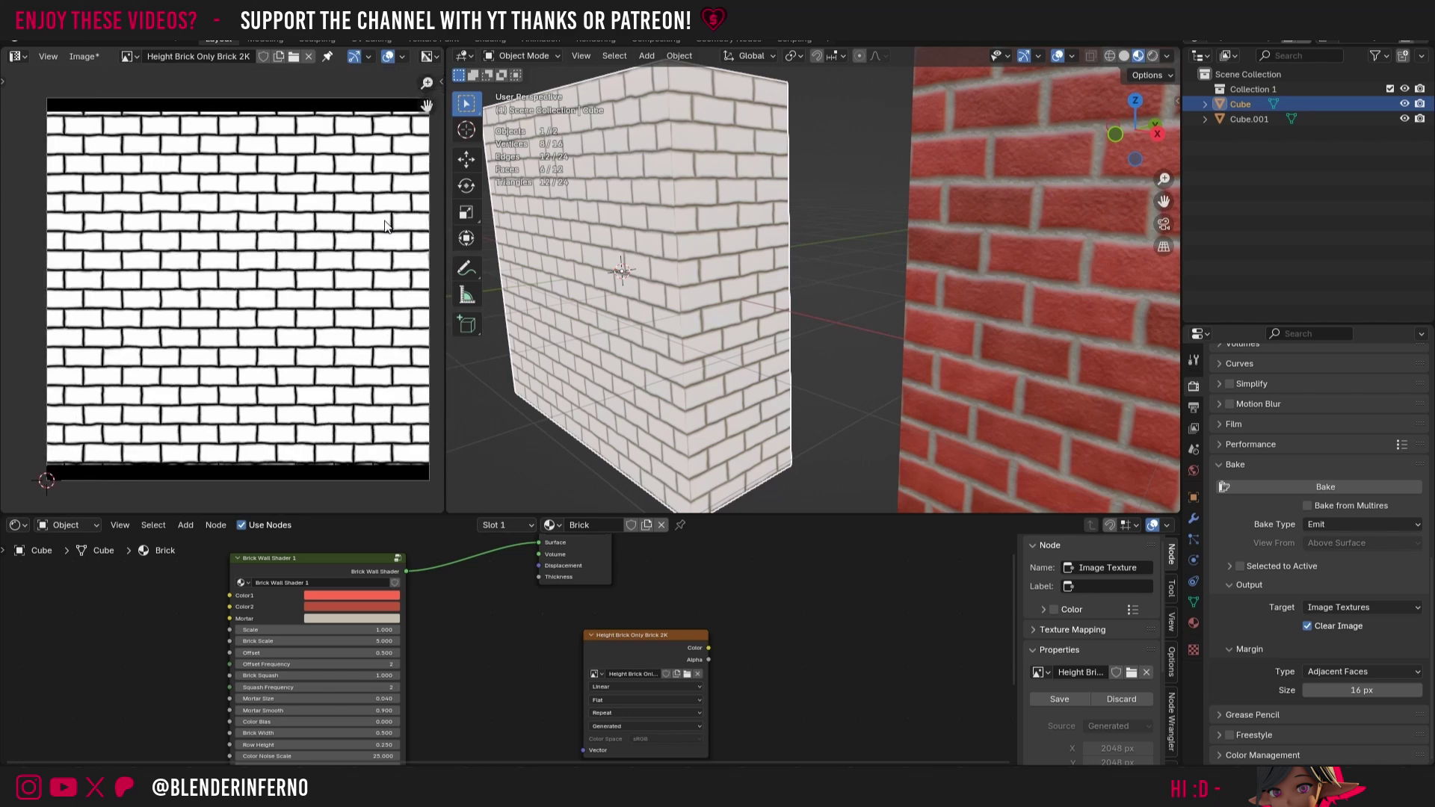
# Step: Duplicate the Height Brick Only Brick 2K image texture node beside the original and unlink the image from the copy
pyautogui.moveTo(650, 635); pyautogui.dragTo(802, 612)
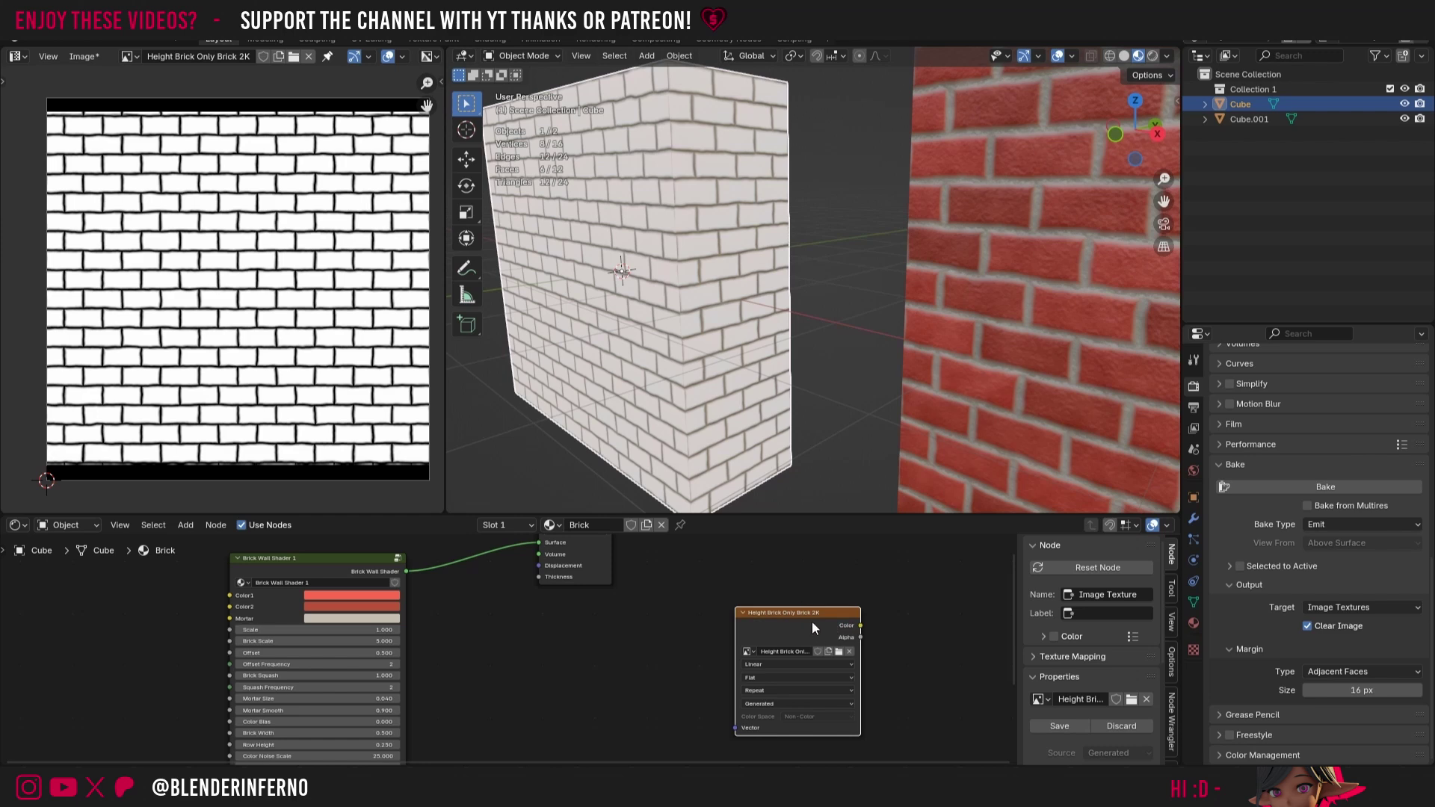
pyautogui.hotkey('shift', 'd')
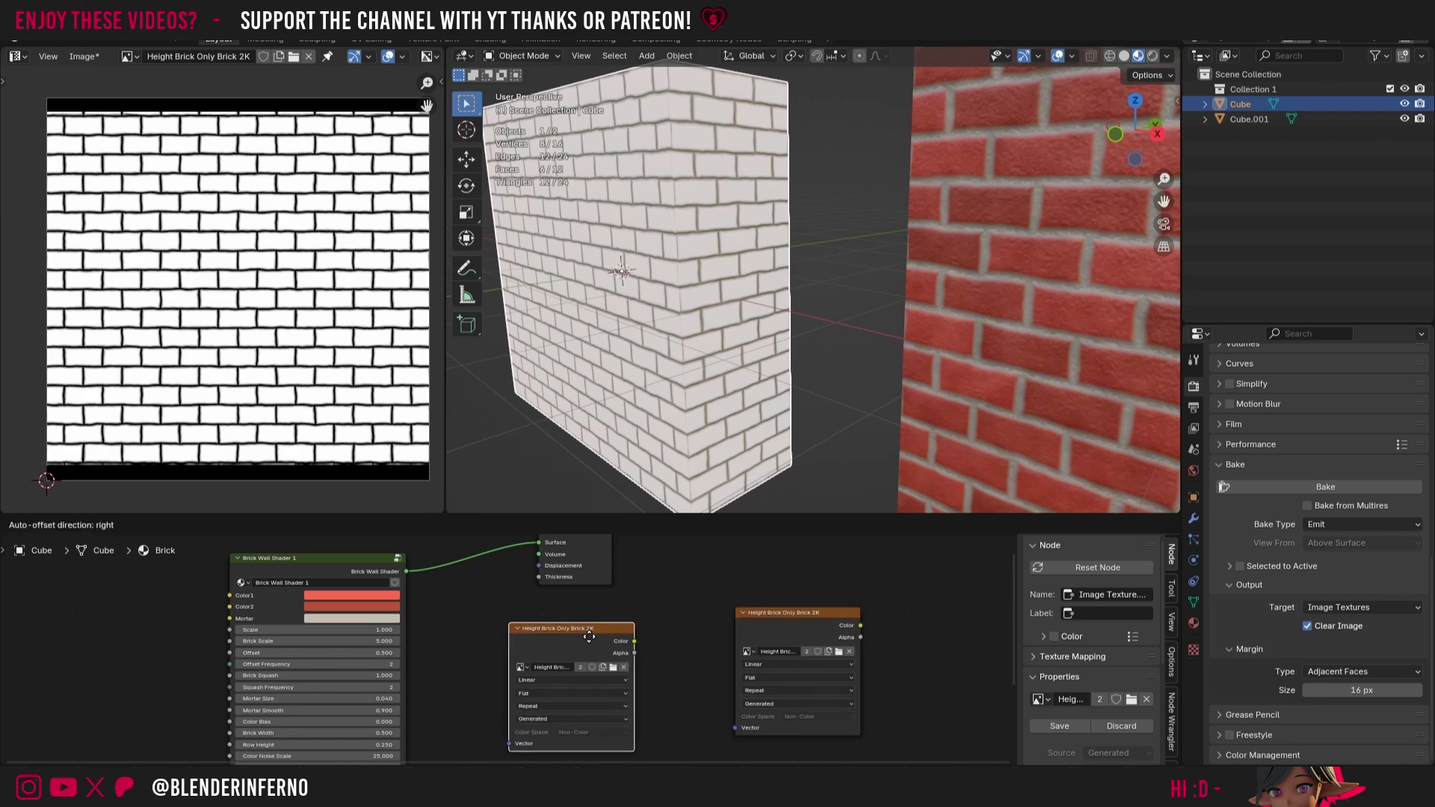
pyautogui.click(589, 636)
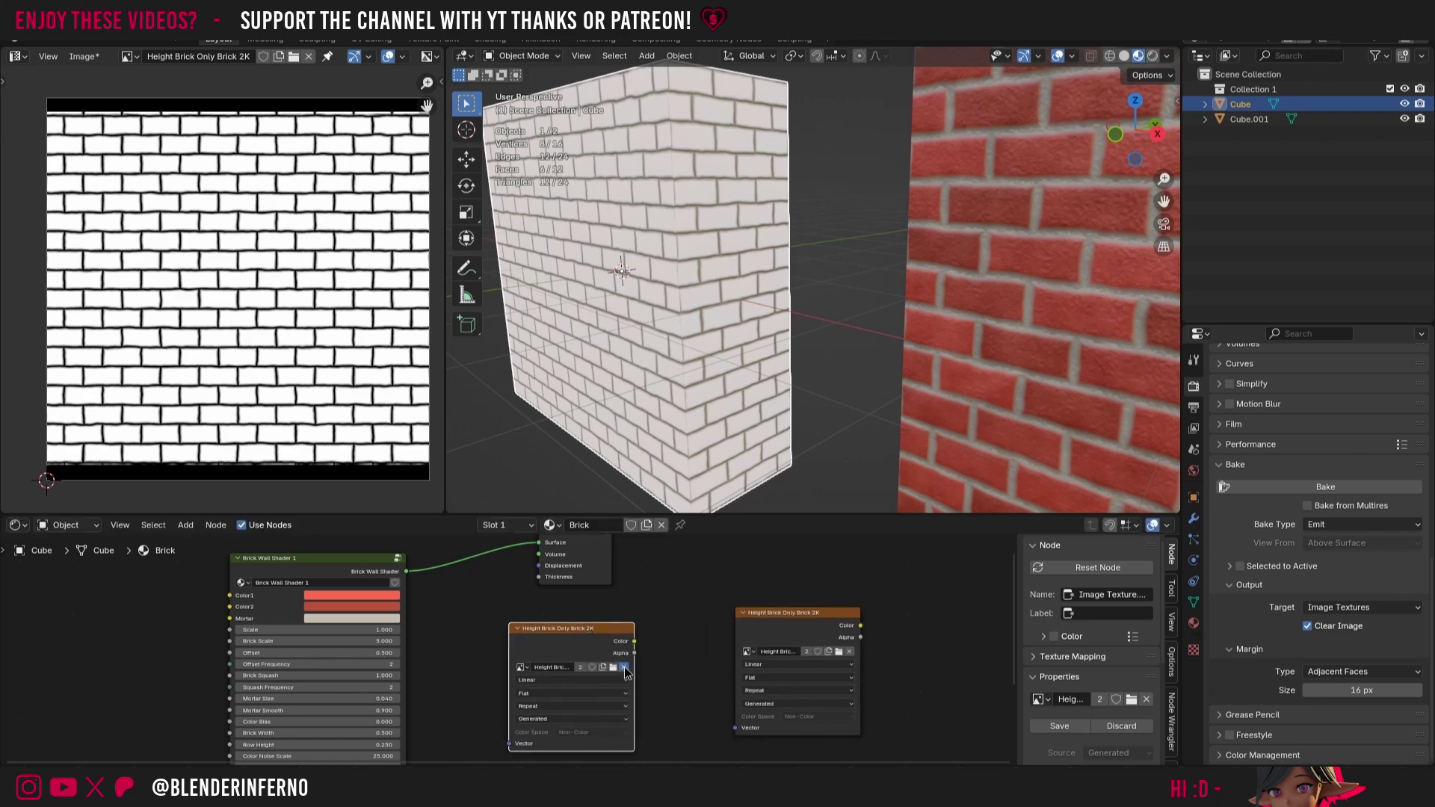
pyautogui.click(624, 666)
# Step: Create a 2048 px image named "Height Brick Imperfection Brick 2K" in the duplicated node and set its color space to Non-Color
pyautogui.click(559, 666)
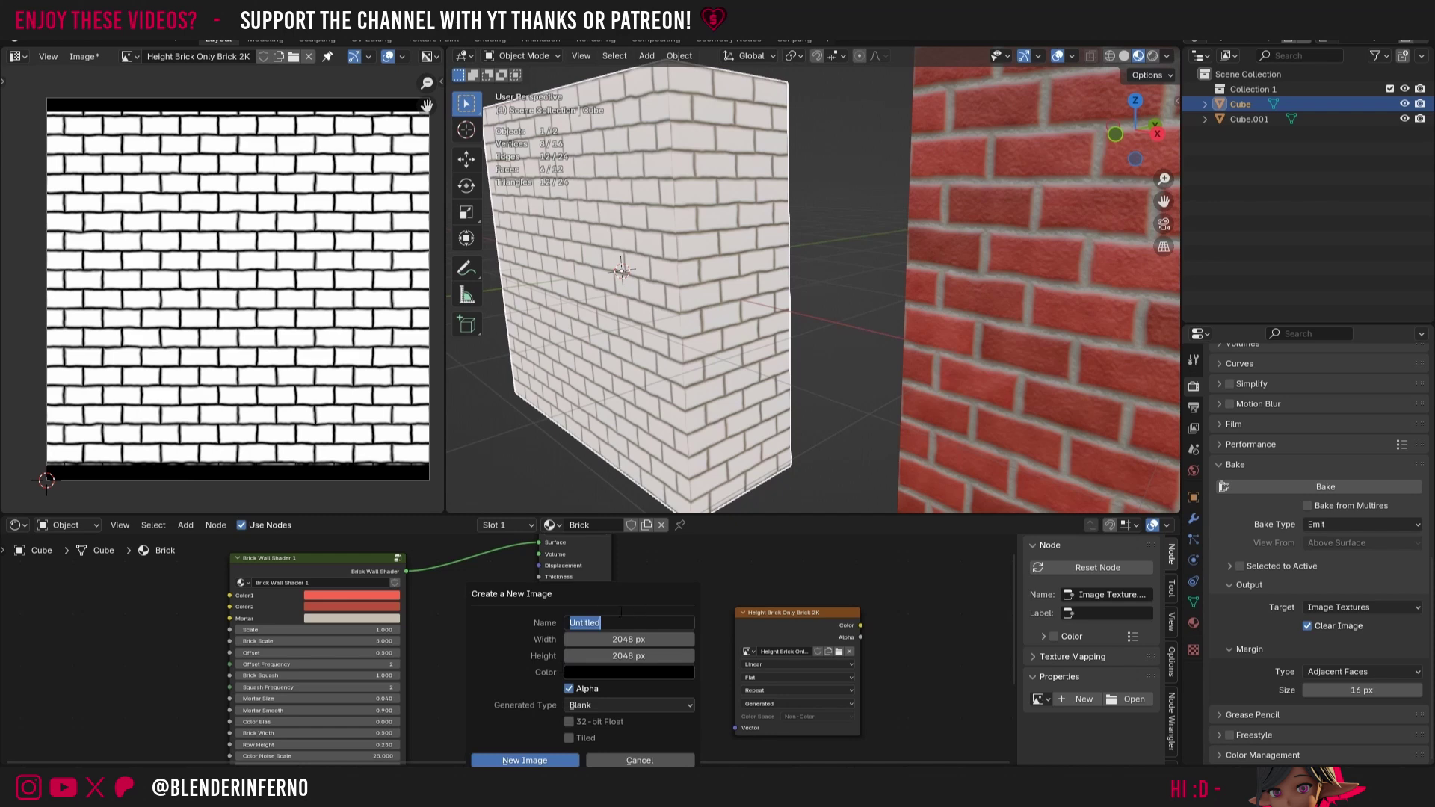
pyautogui.write('Height Birck Im')
pyautogui.write('perfection Brick 2K')
pyautogui.click(590, 622)
pyautogui.press('BackSpace')
pyautogui.press('Delete')
pyautogui.write('ri')
pyautogui.click(549, 760)
pyautogui.click(548, 760)
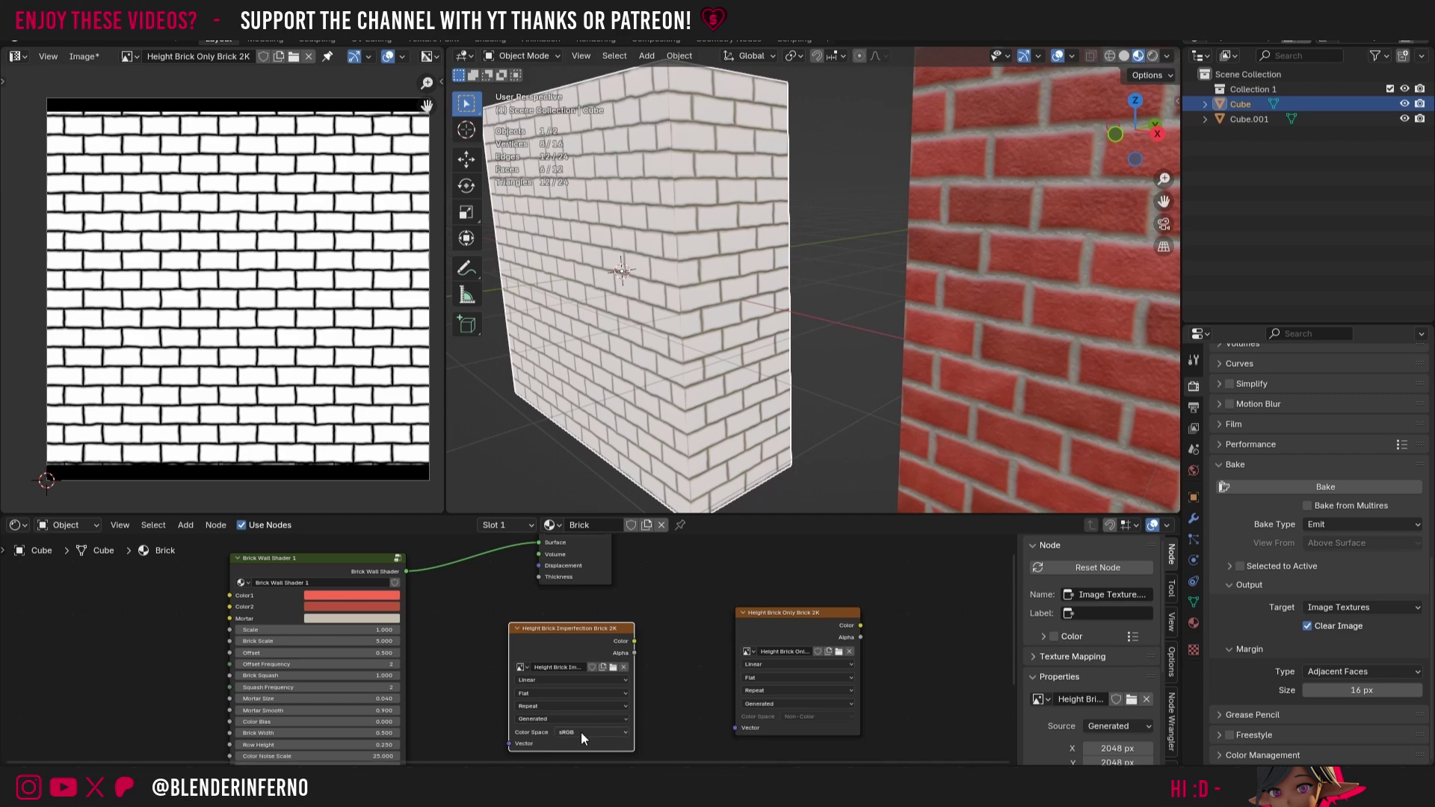
pyautogui.click(581, 732)
pyautogui.click(679, 674)
# Step: Save the baked Height Brick Only Brick 2K image as a PNG in the Brick 2K Textures folder
pyautogui.click(83, 56)
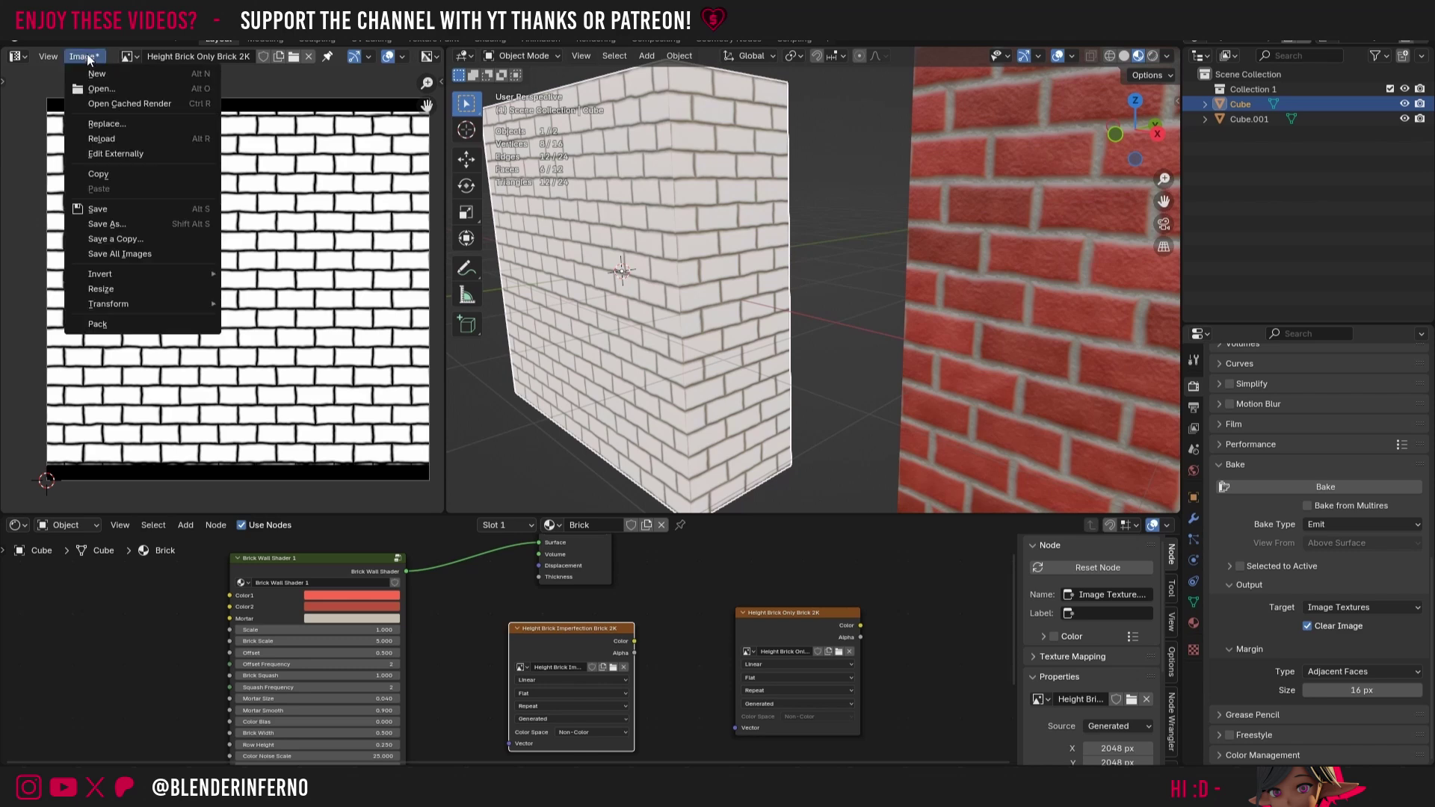
pyautogui.click(124, 209)
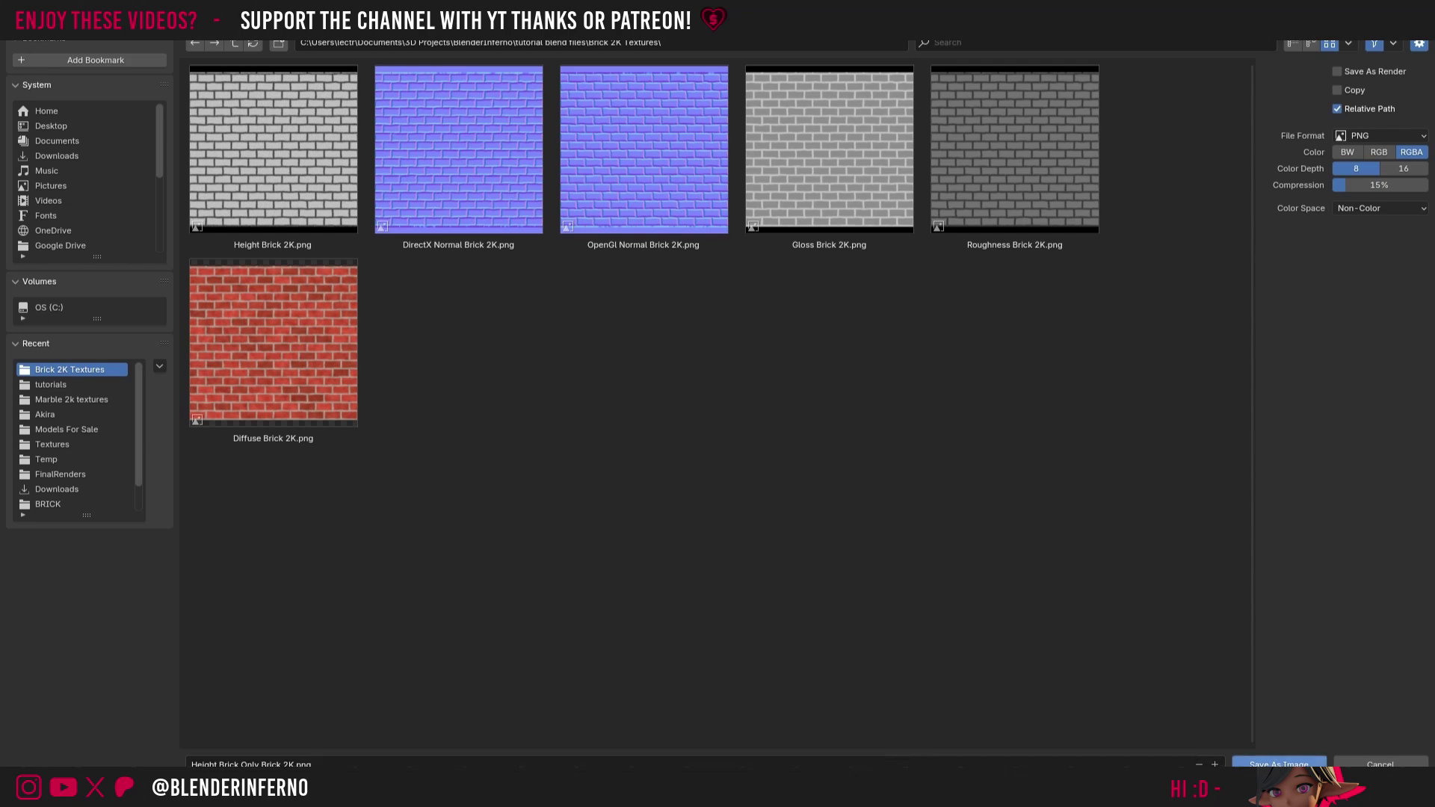
pyautogui.click(1279, 763)
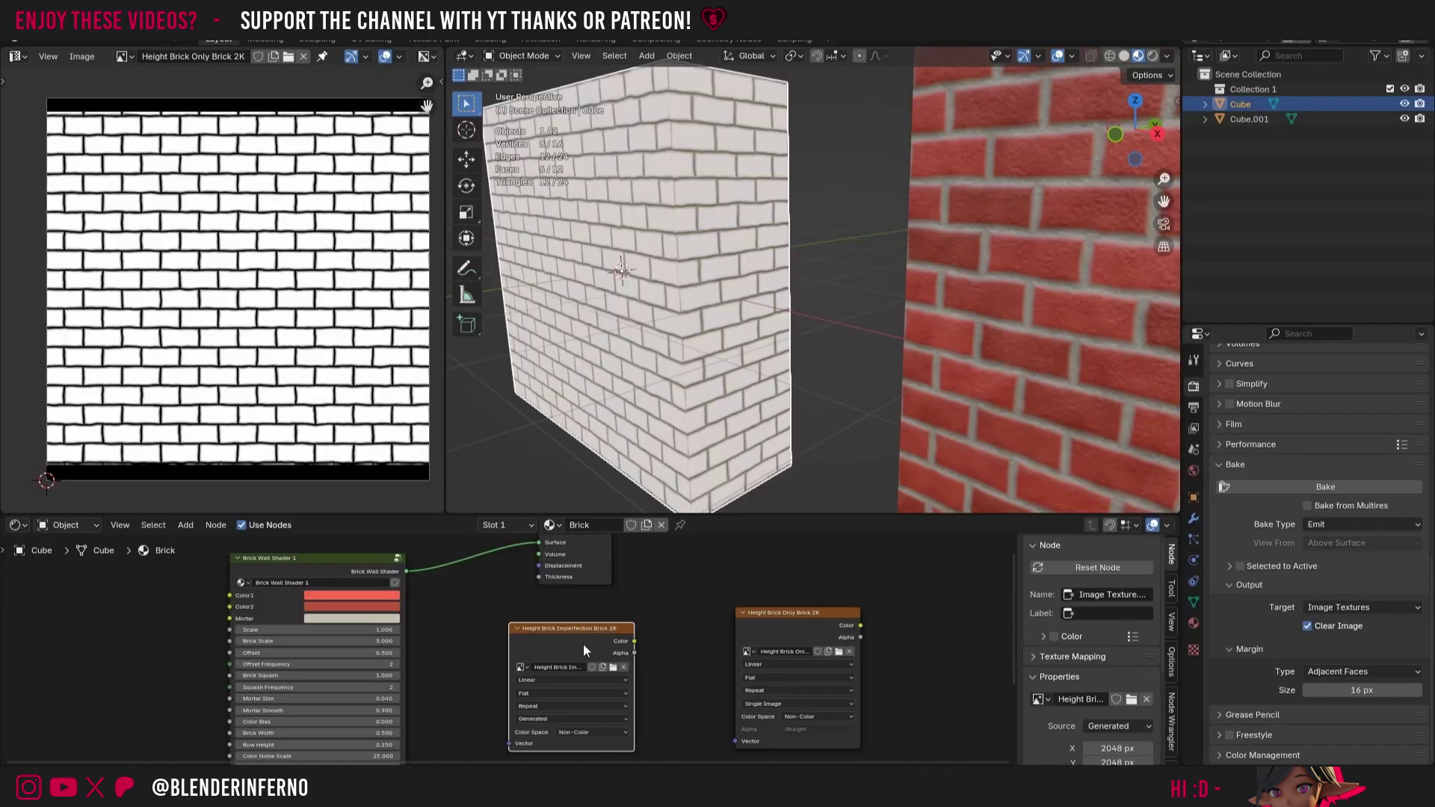
# Step: Inside the Brick Wall Shader 1 group, connect the Noise Texture's Fac output to the Principled BSDF's emission color
pyautogui.click(398, 557)
pyautogui.scroll(-4, 462, 718)
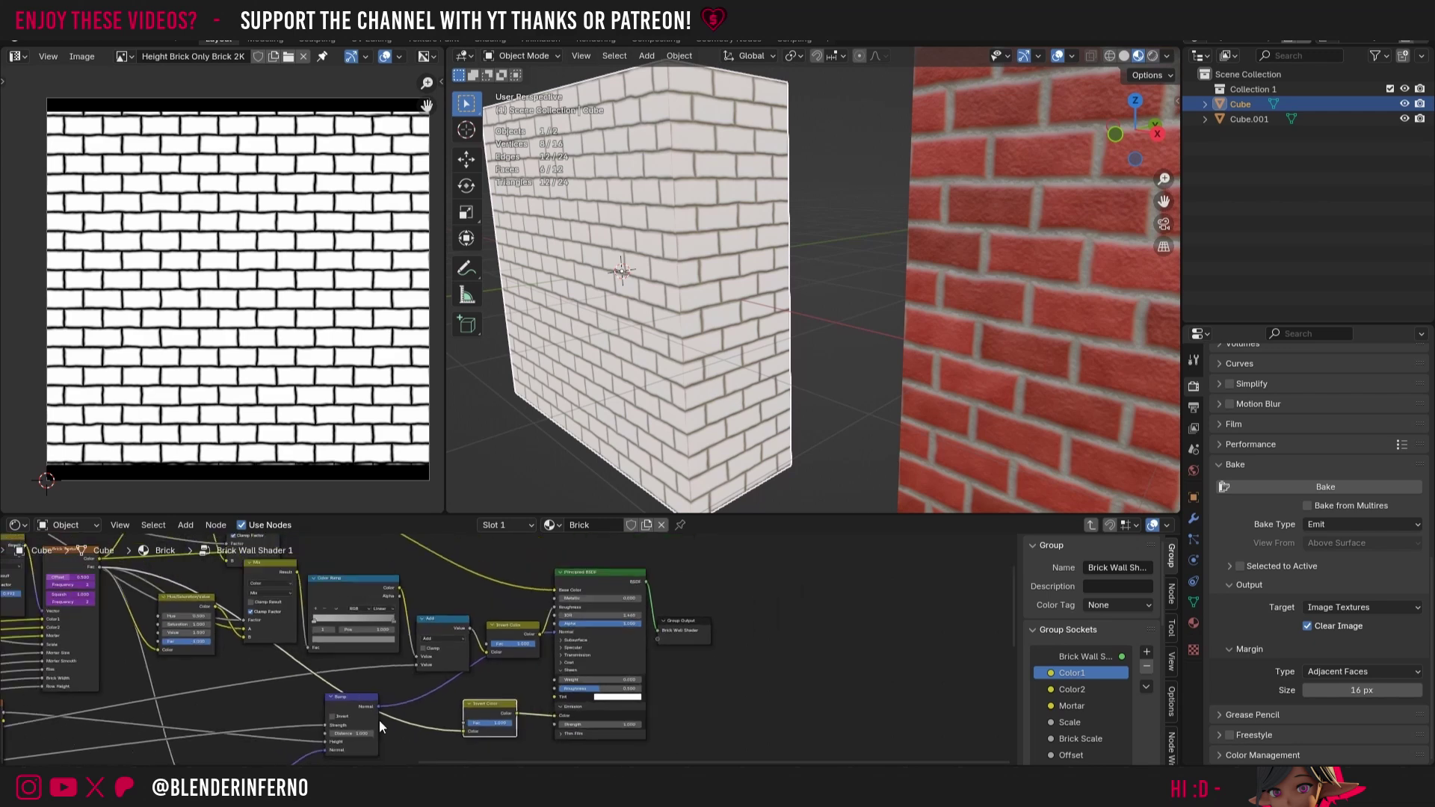
pyautogui.moveTo(448, 760); pyautogui.dragTo(346, 756)
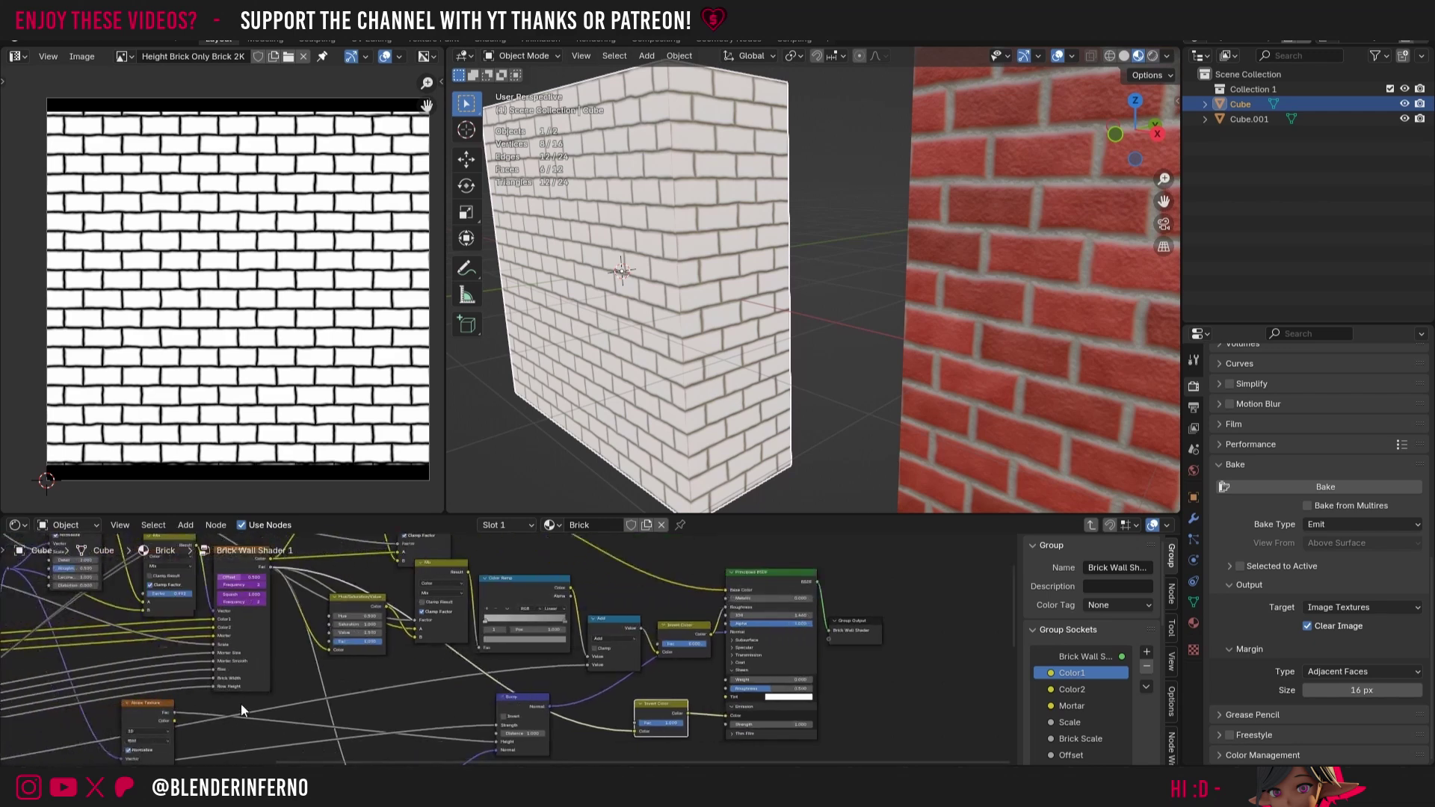
pyautogui.moveTo(145, 706); pyautogui.dragTo(195, 703)
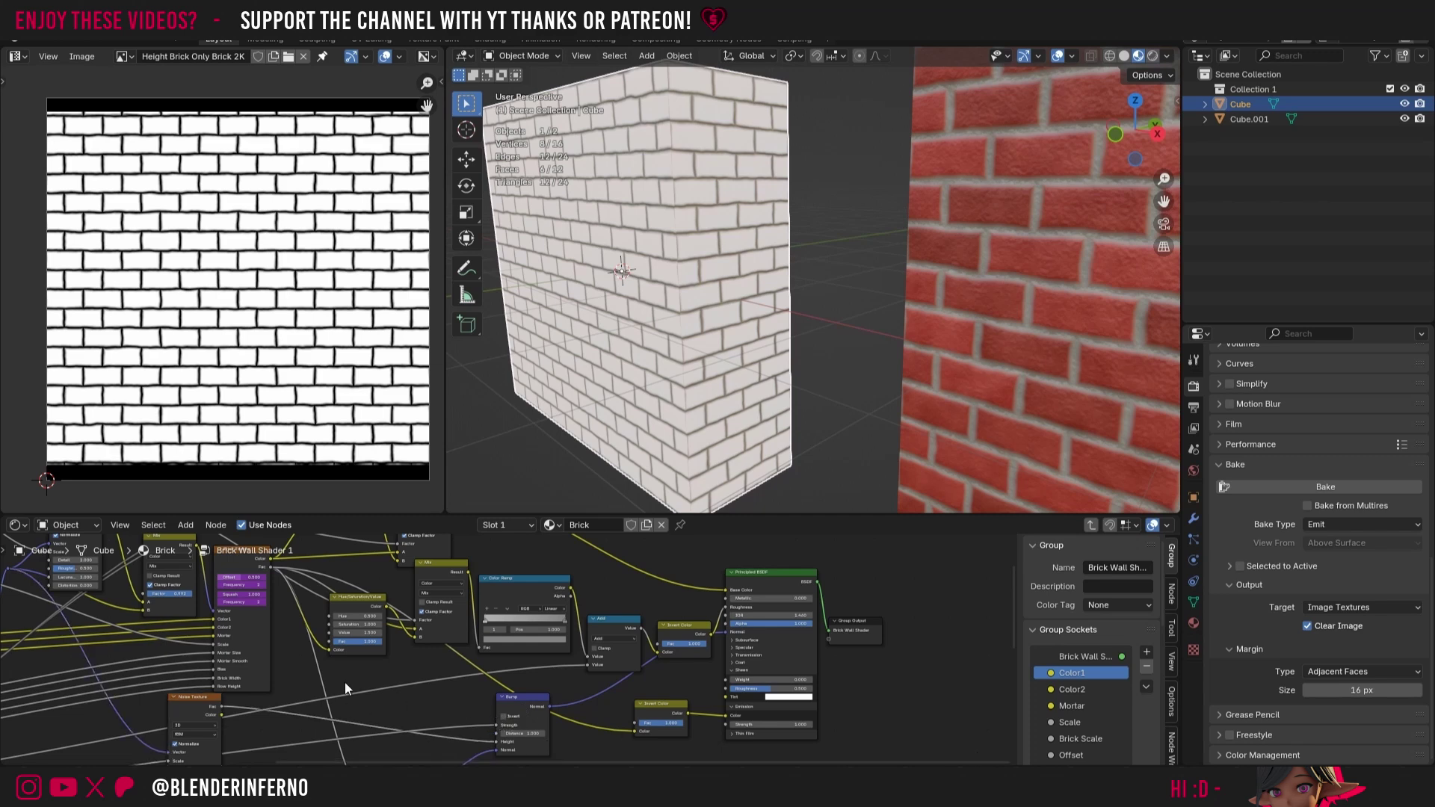
pyautogui.moveTo(223, 704); pyautogui.dragTo(730, 708)
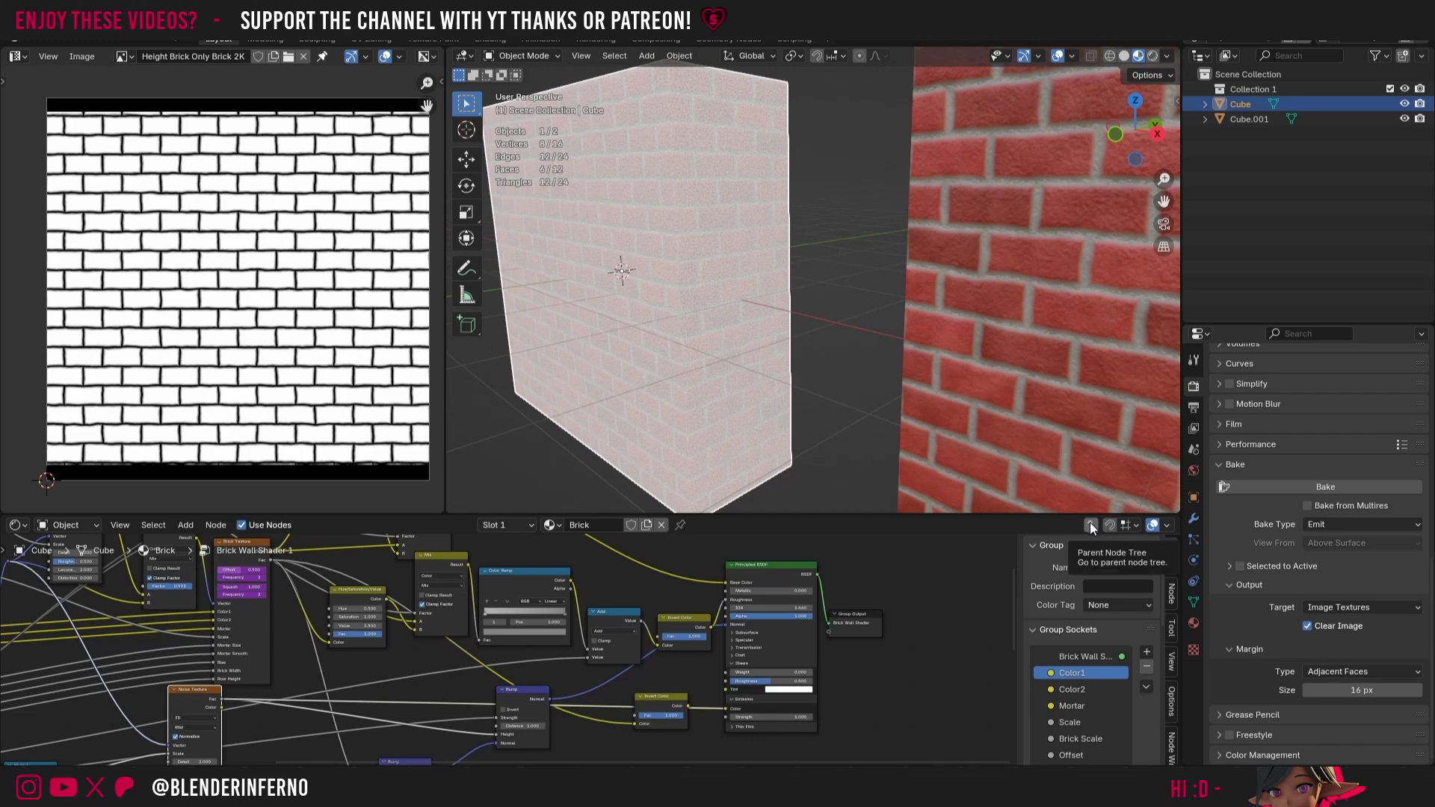
# Step: Leave the node group and bake the emission into the Height Brick Imperfection Brick 2K image
pyautogui.click(1091, 525)
pyautogui.click(539, 635)
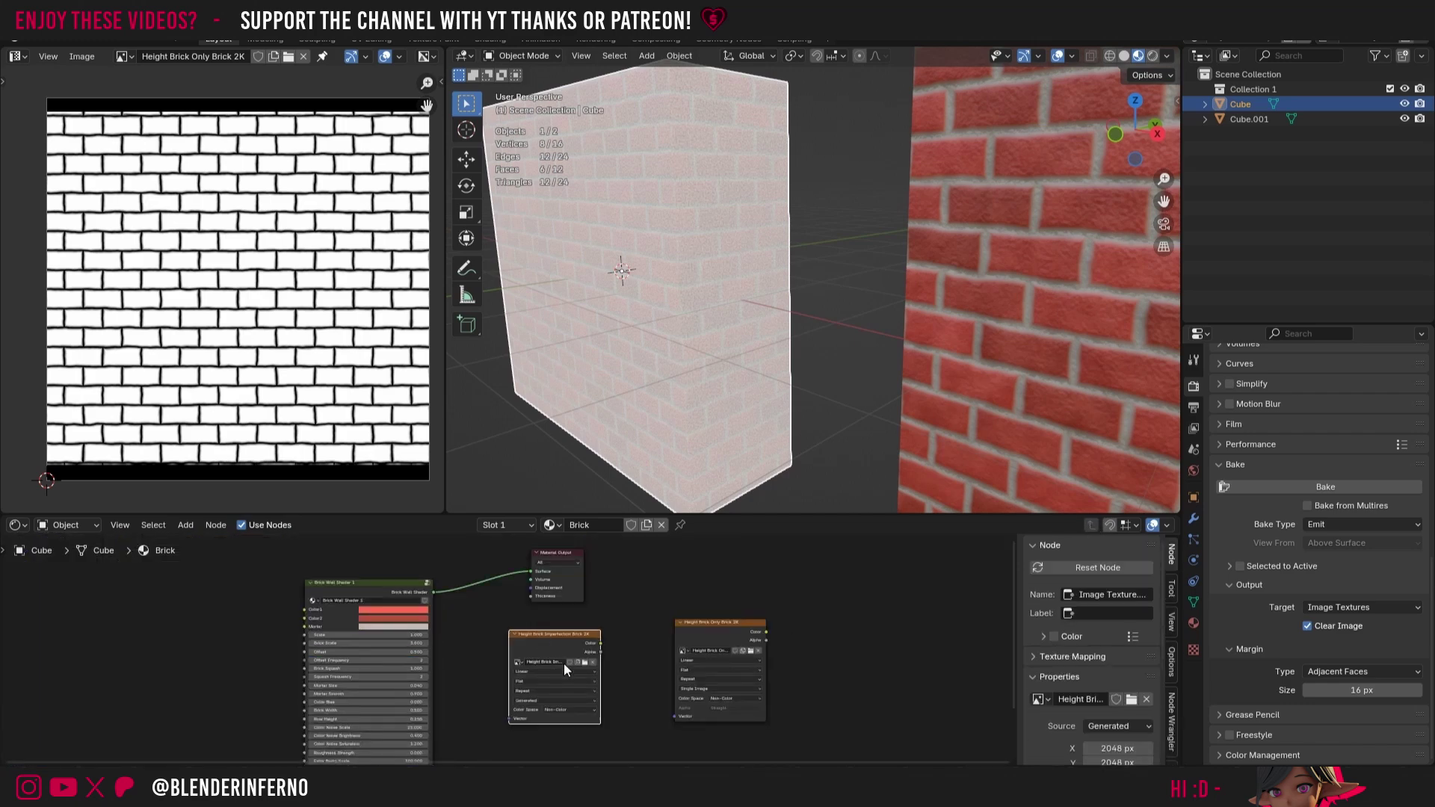
pyautogui.scroll(3, 563, 662)
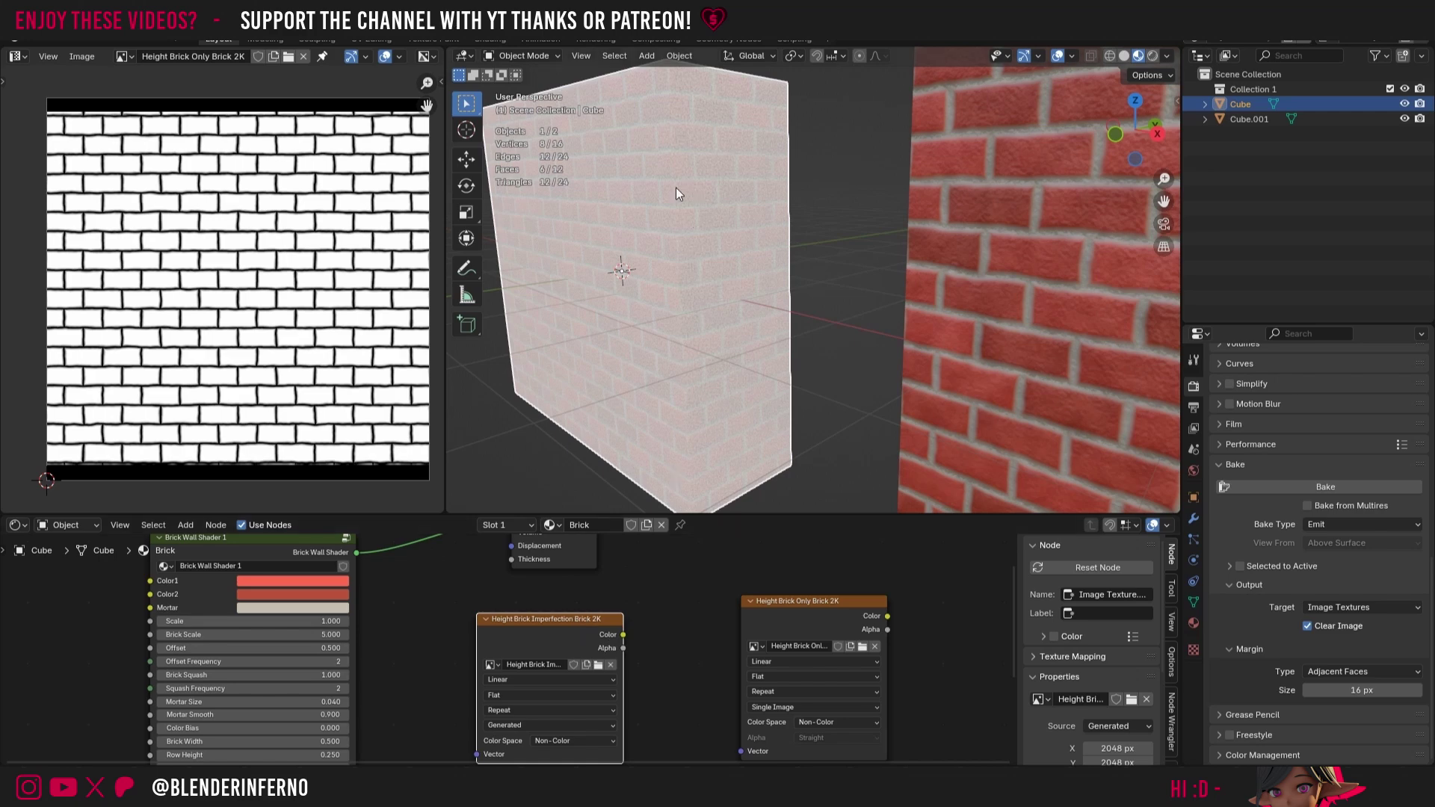
pyautogui.click(1321, 487)
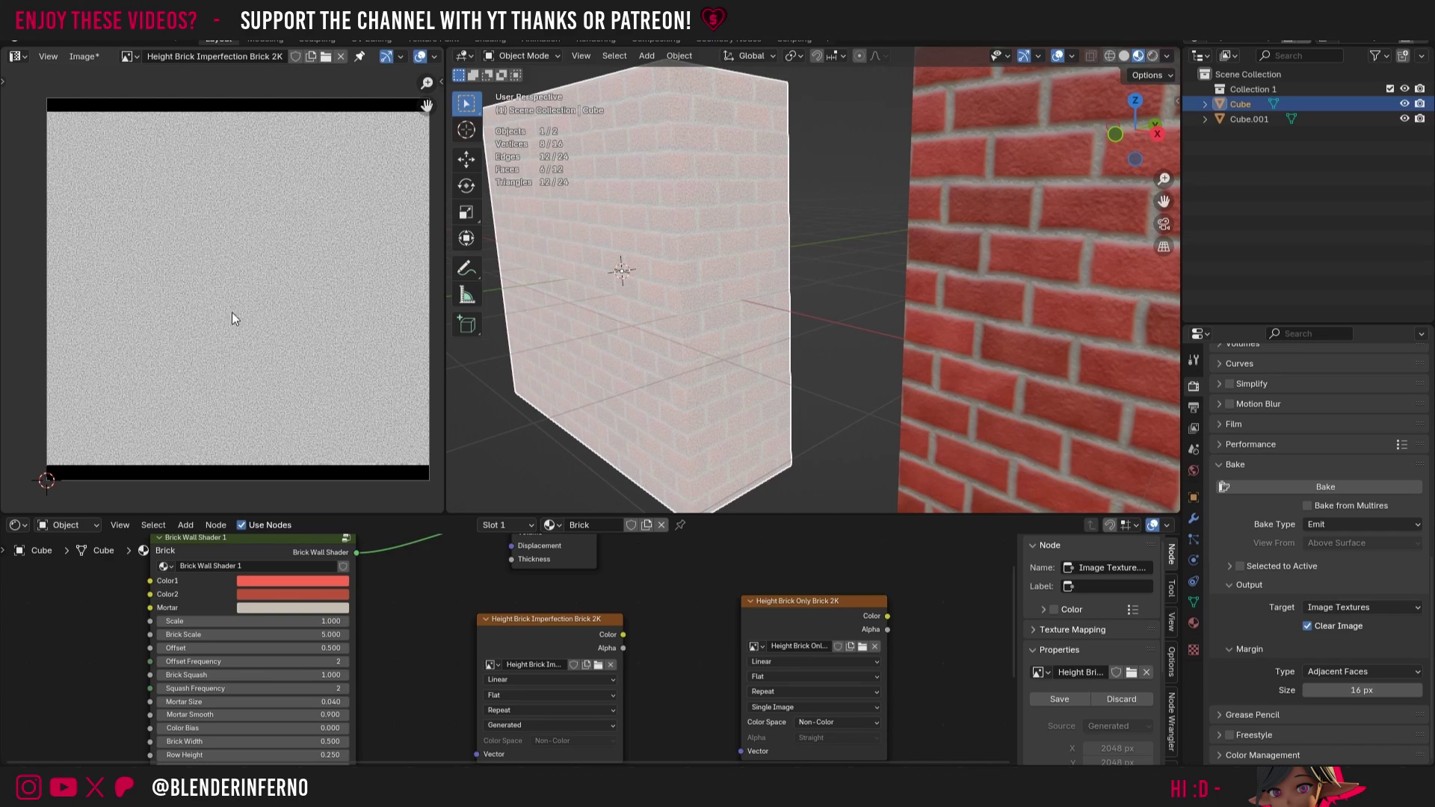
# Step: Save the baked Height Brick Imperfection Brick 2K image as a PNG in the Brick 2K Textures folder
pyautogui.click(73, 58)
pyautogui.click(112, 203)
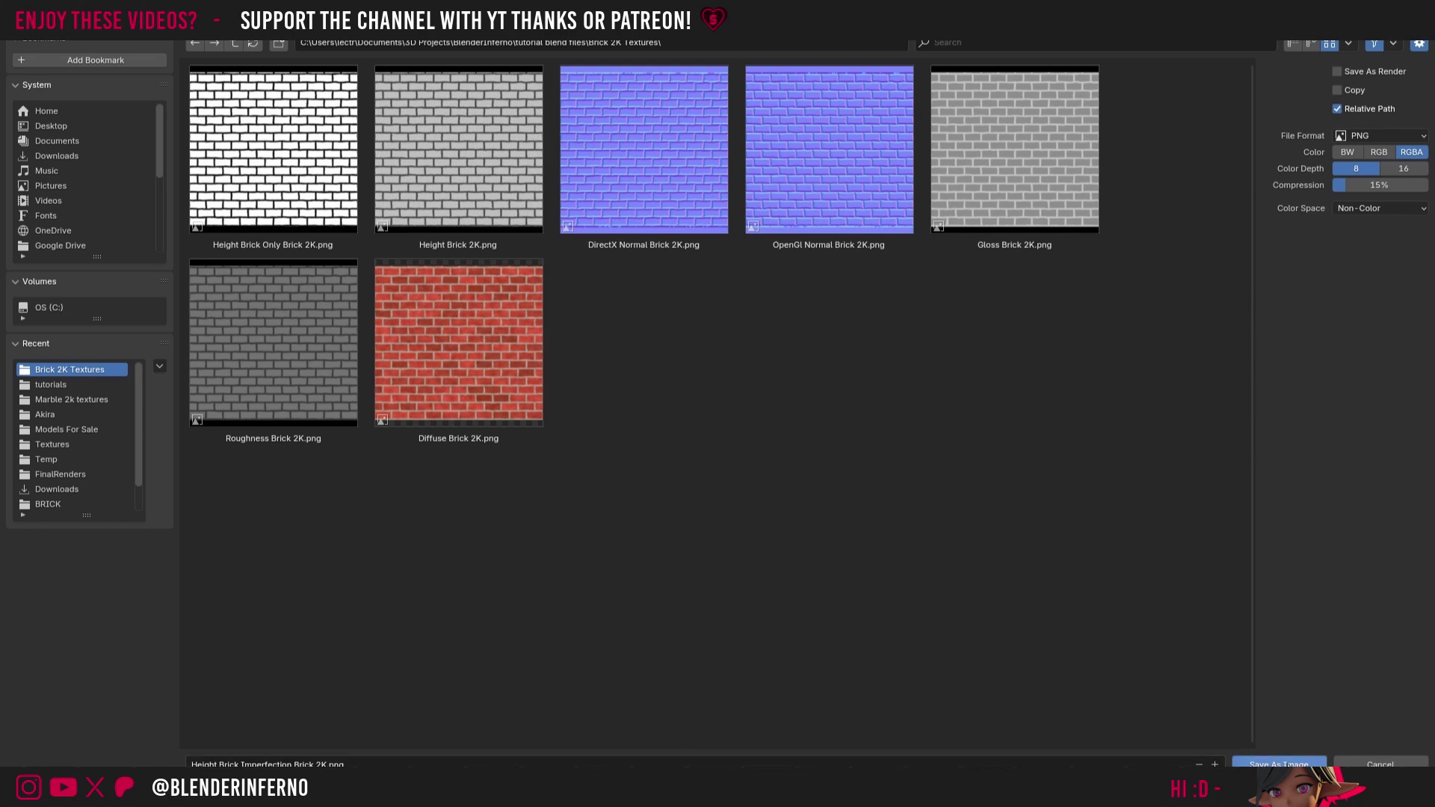
pyautogui.click(1290, 763)
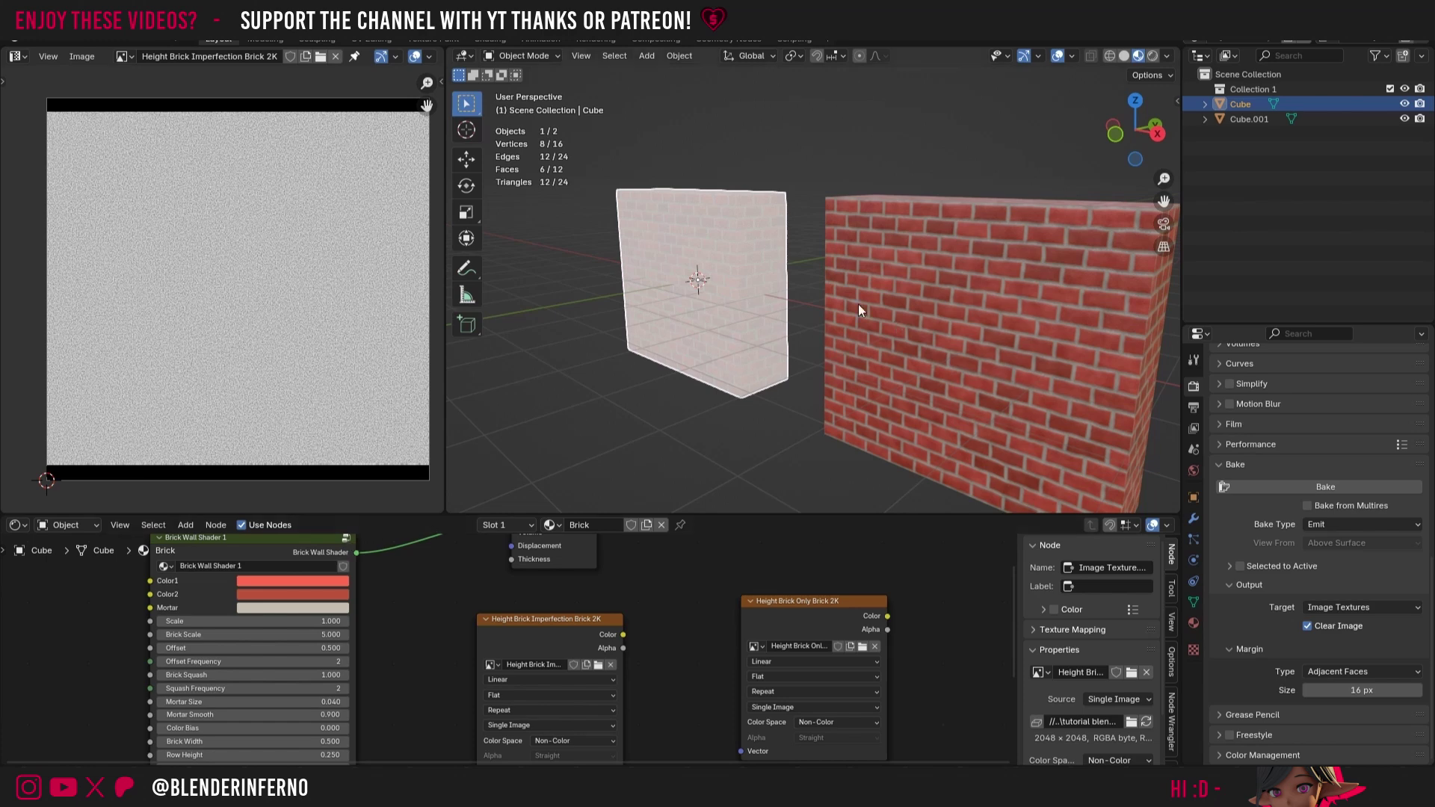
# Step: Disconnect the Principled BSDF's emission color inside the brick shader group and return to the parent node tree
pyautogui.click(345, 537)
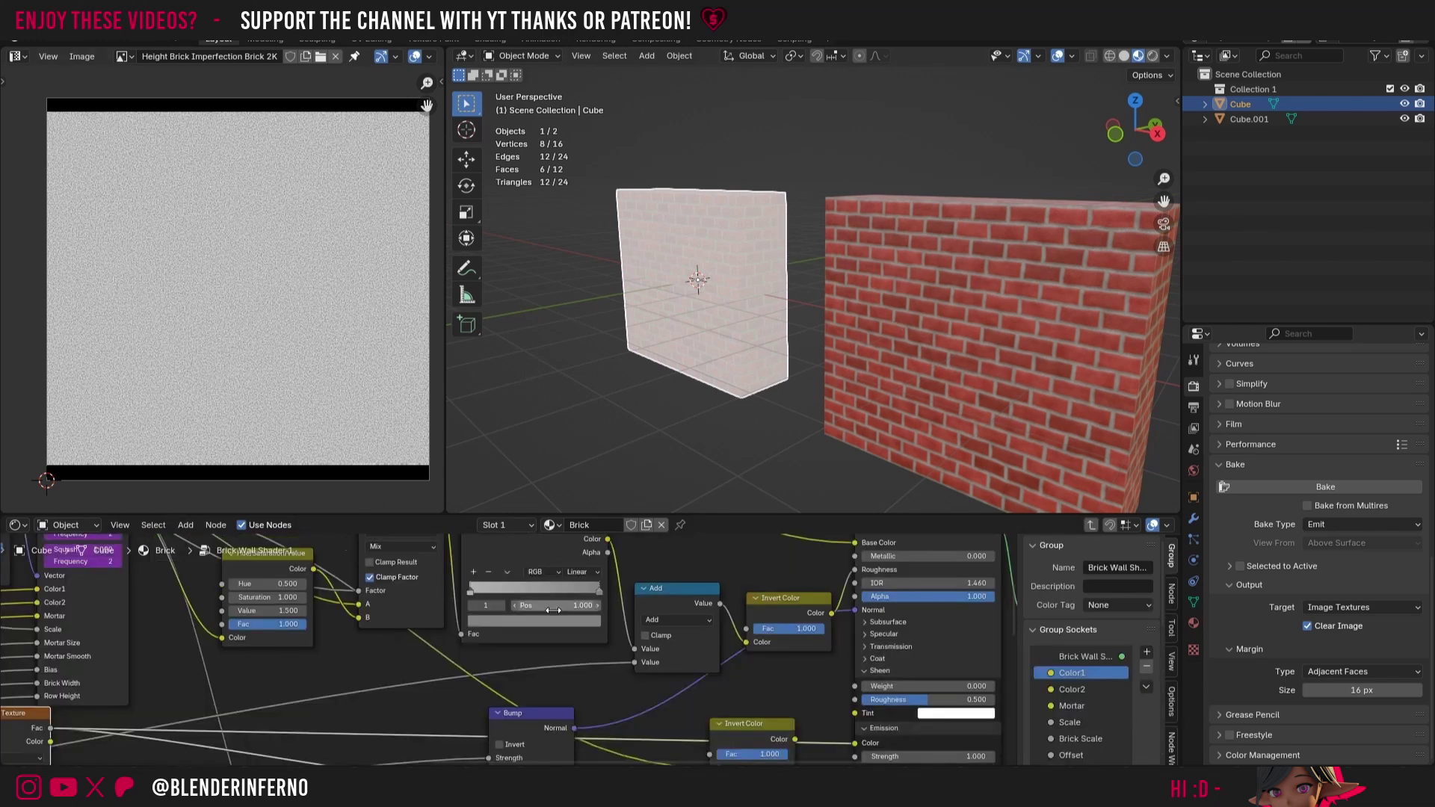
pyautogui.moveTo(845, 738); pyautogui.dragTo(822, 742)
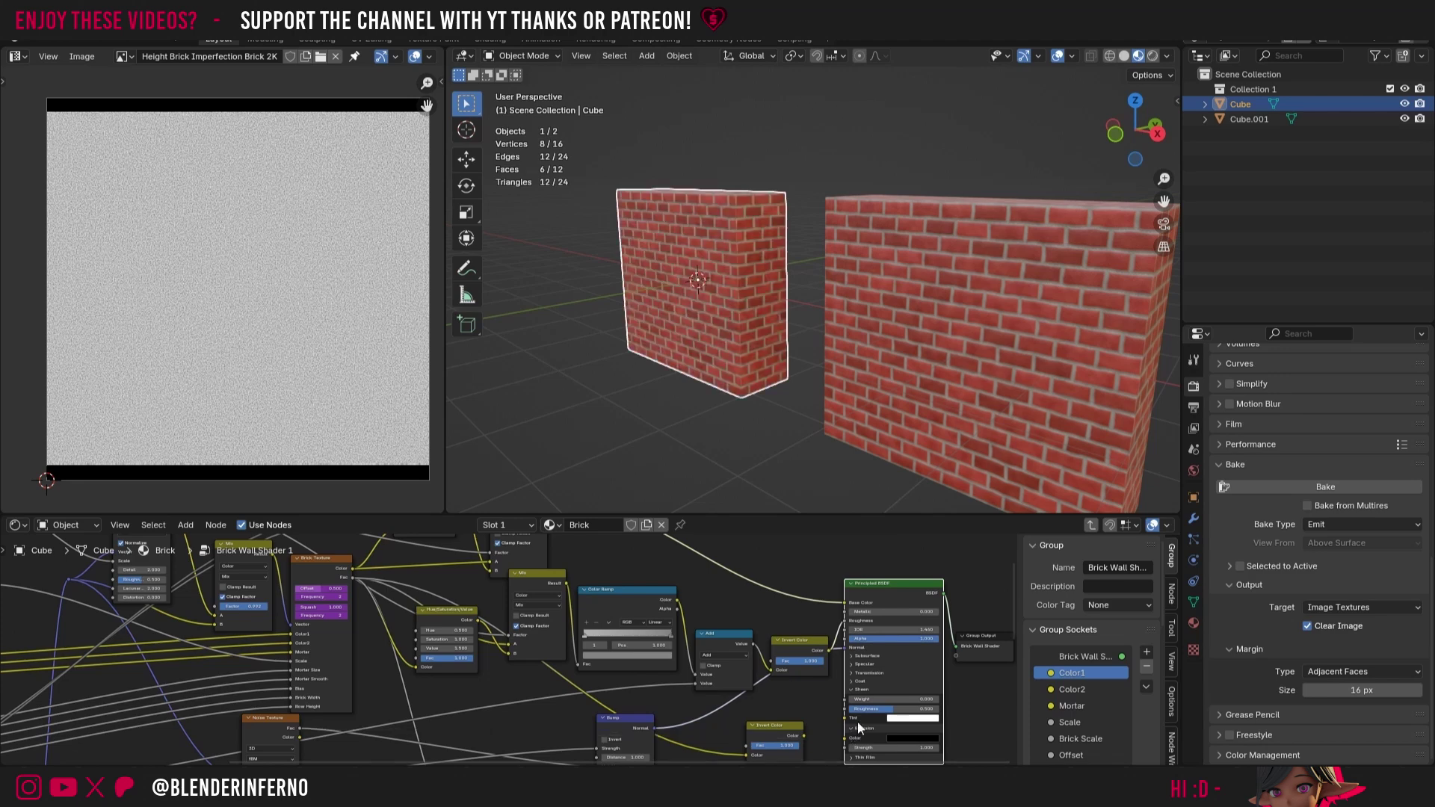
pyautogui.click(1091, 526)
# Step: Select the baked brick wall and move its Height Brick 2K image texture node slightly away from the Bump node
pyautogui.click(962, 262)
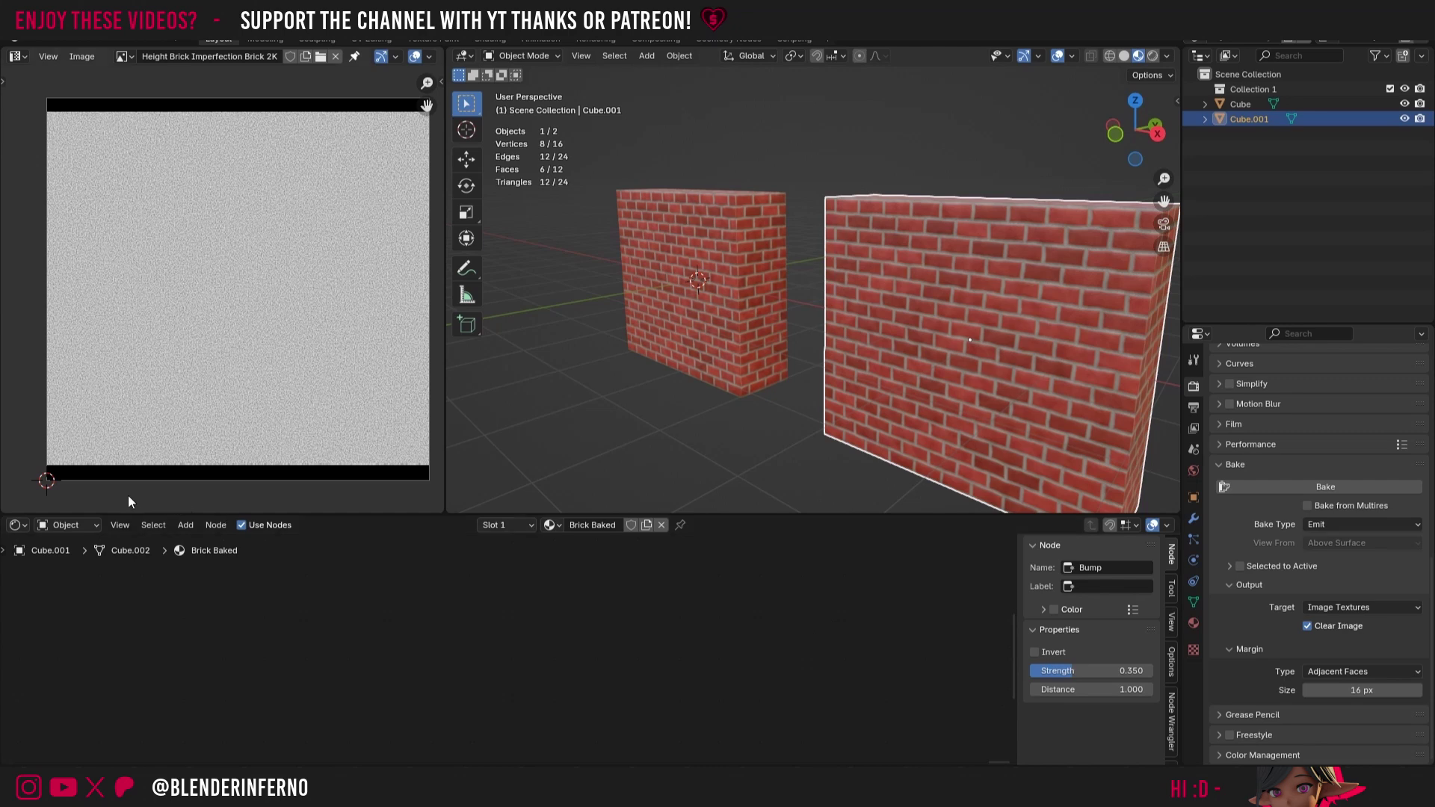
pyautogui.click(120, 525)
pyautogui.click(171, 633)
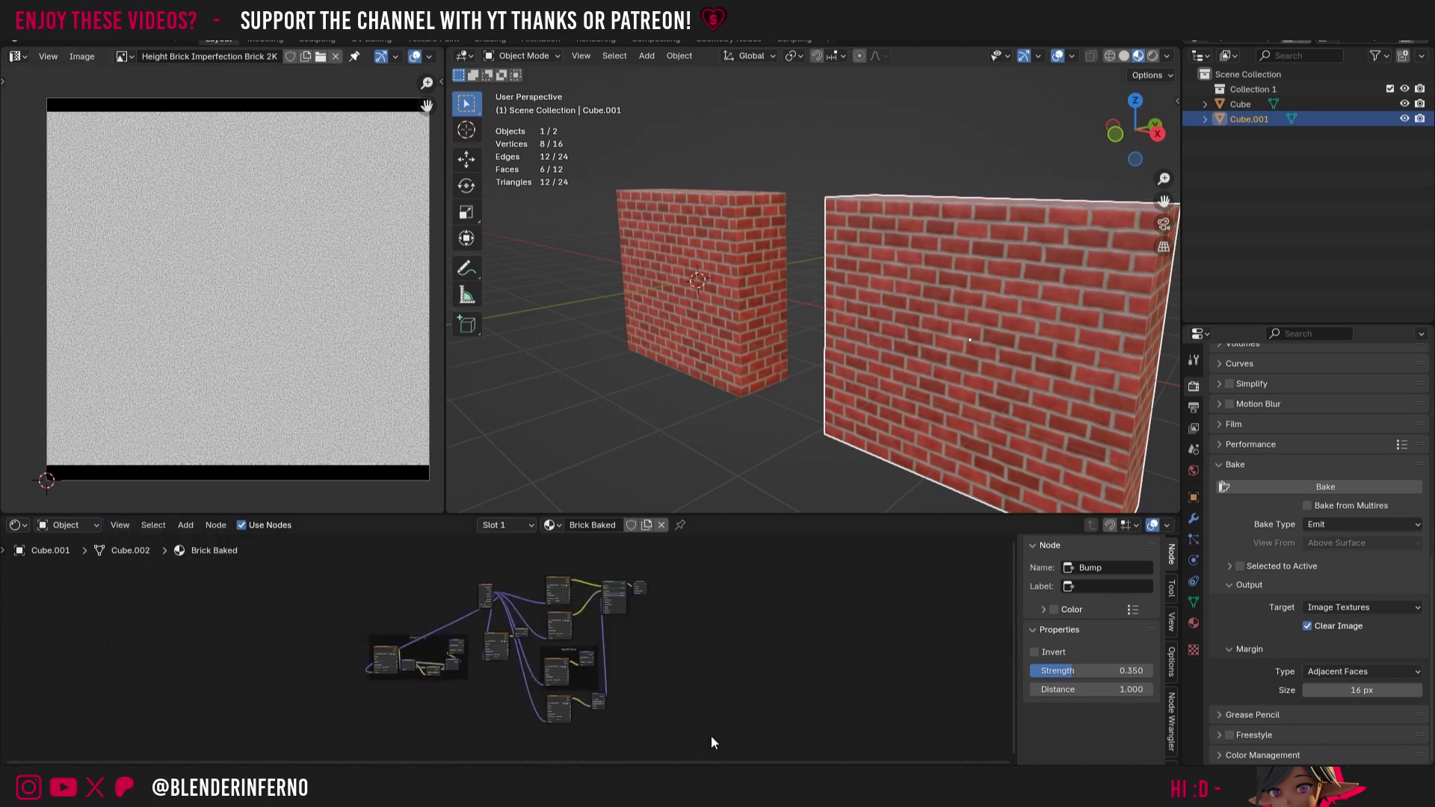
pyautogui.scroll(5, 559, 693)
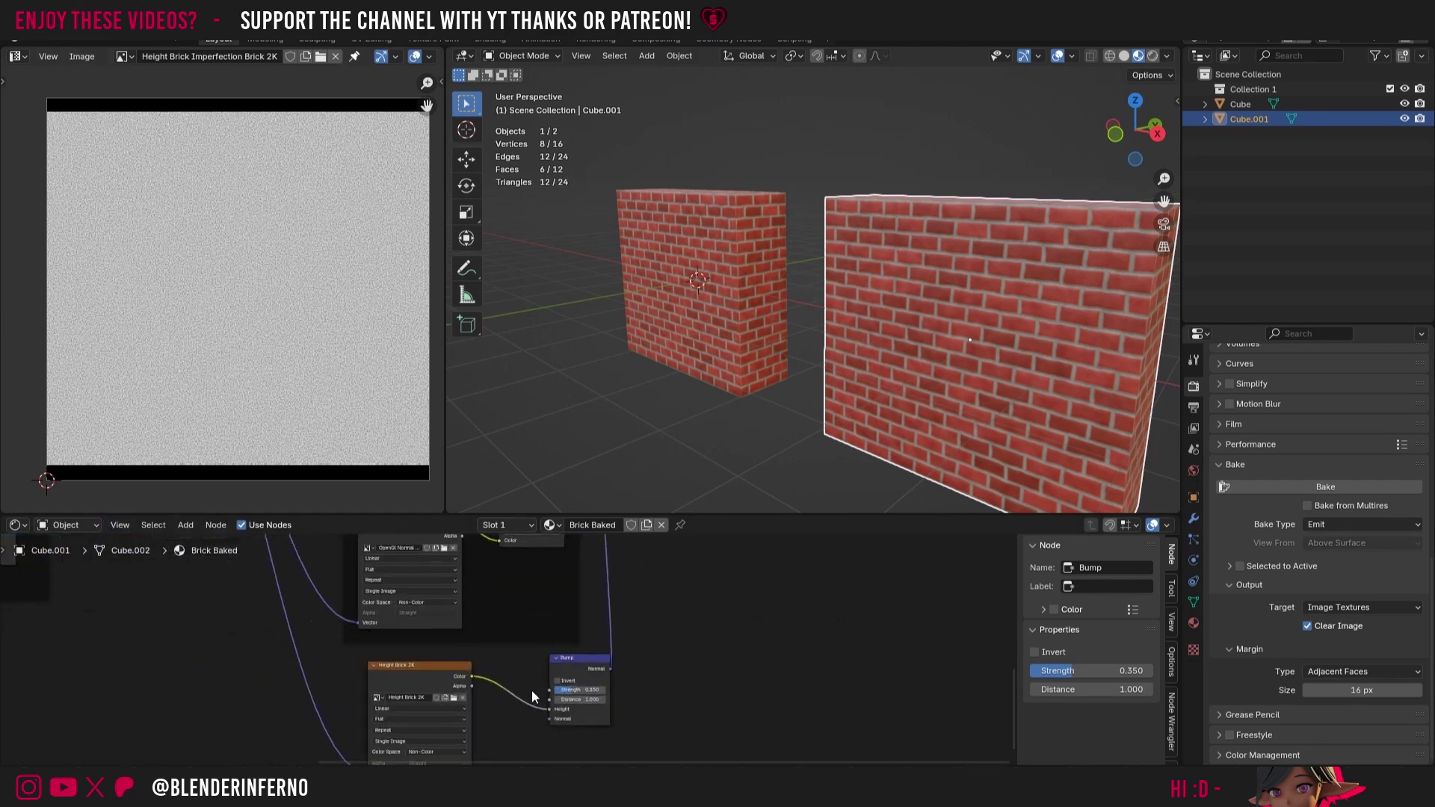
pyautogui.moveTo(433, 676); pyautogui.dragTo(411, 677)
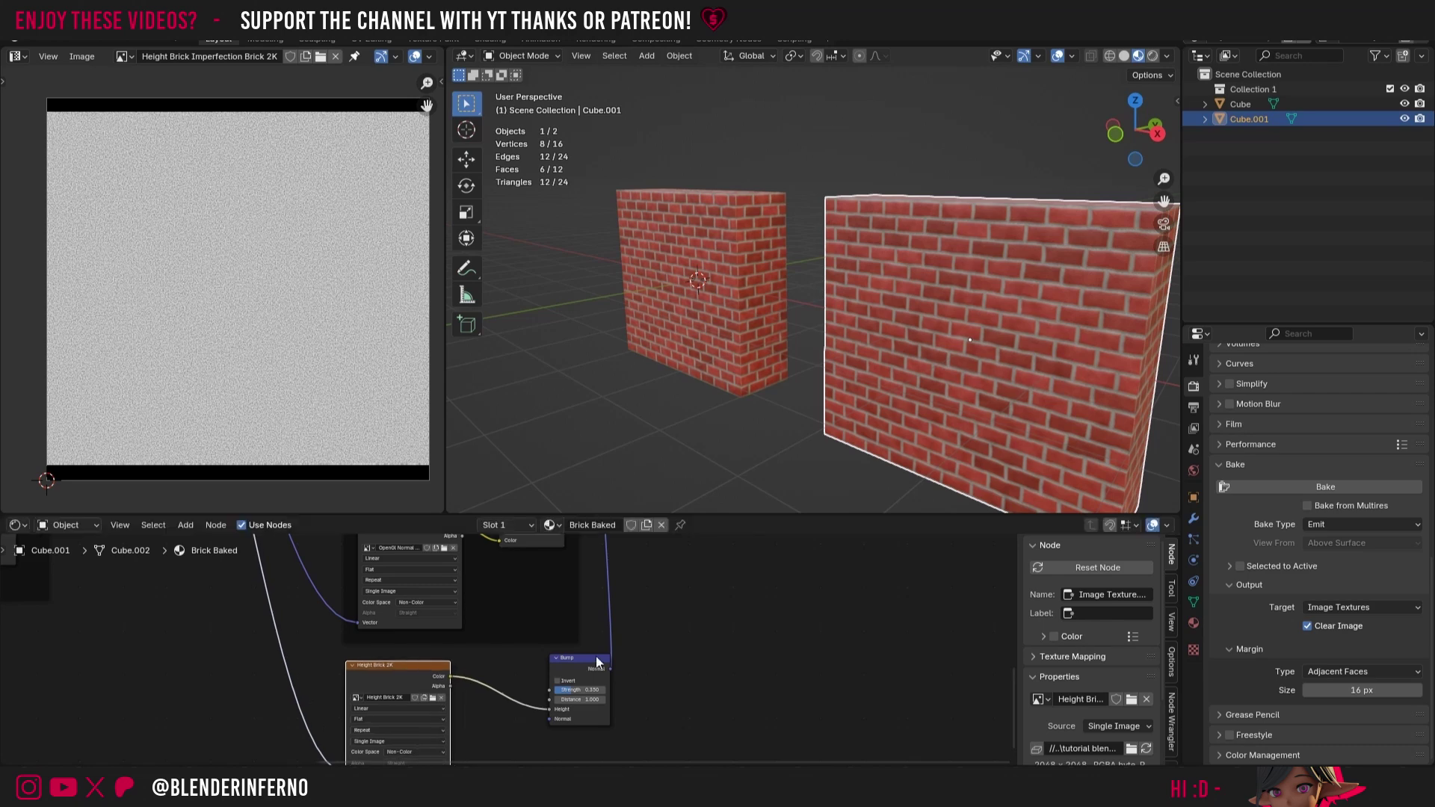
# Step: Add an Image Texture node in free space below the Material Output of the Brick Baked material
pyautogui.scroll(-7, 665, 689)
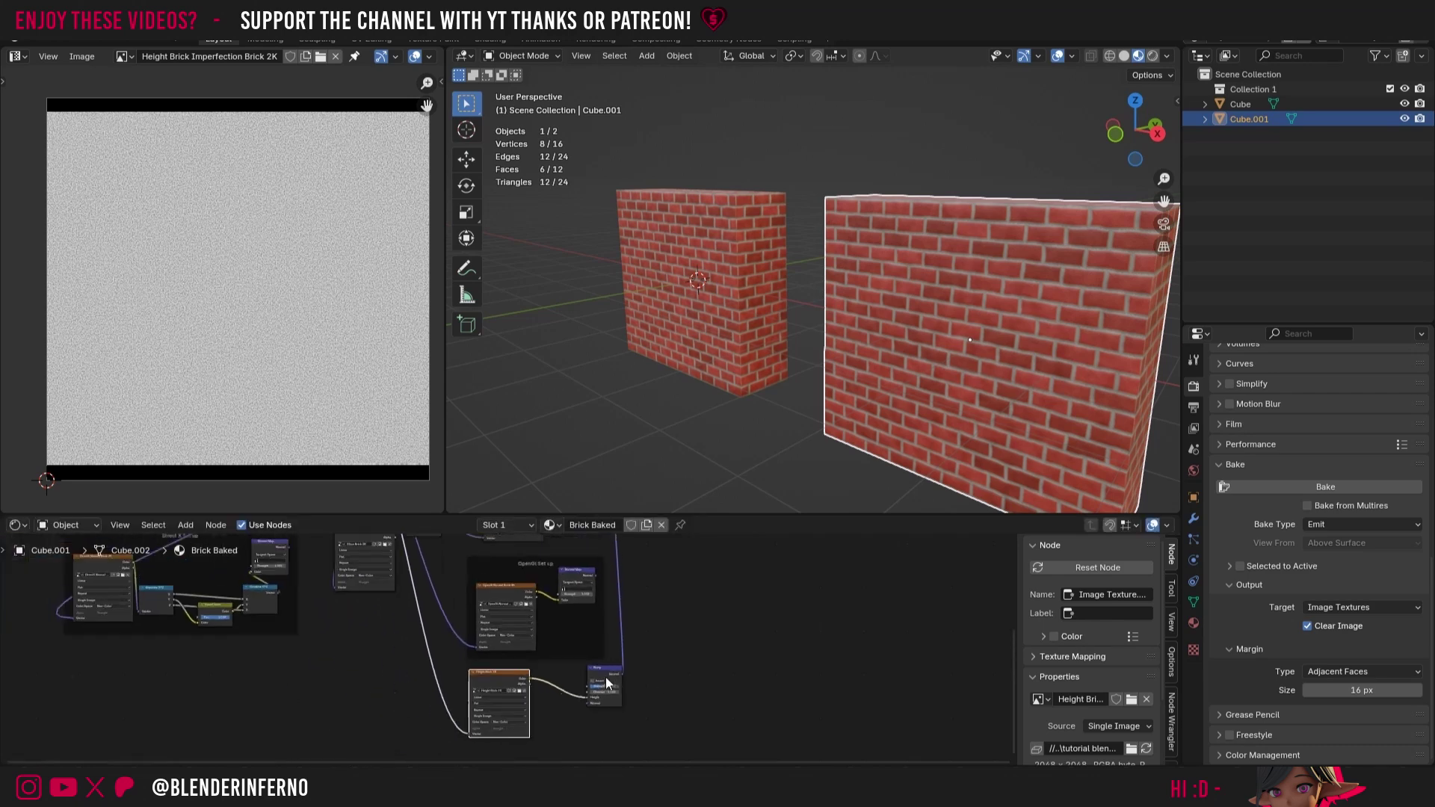
pyautogui.moveTo(1008, 697); pyautogui.dragTo(988, 635)
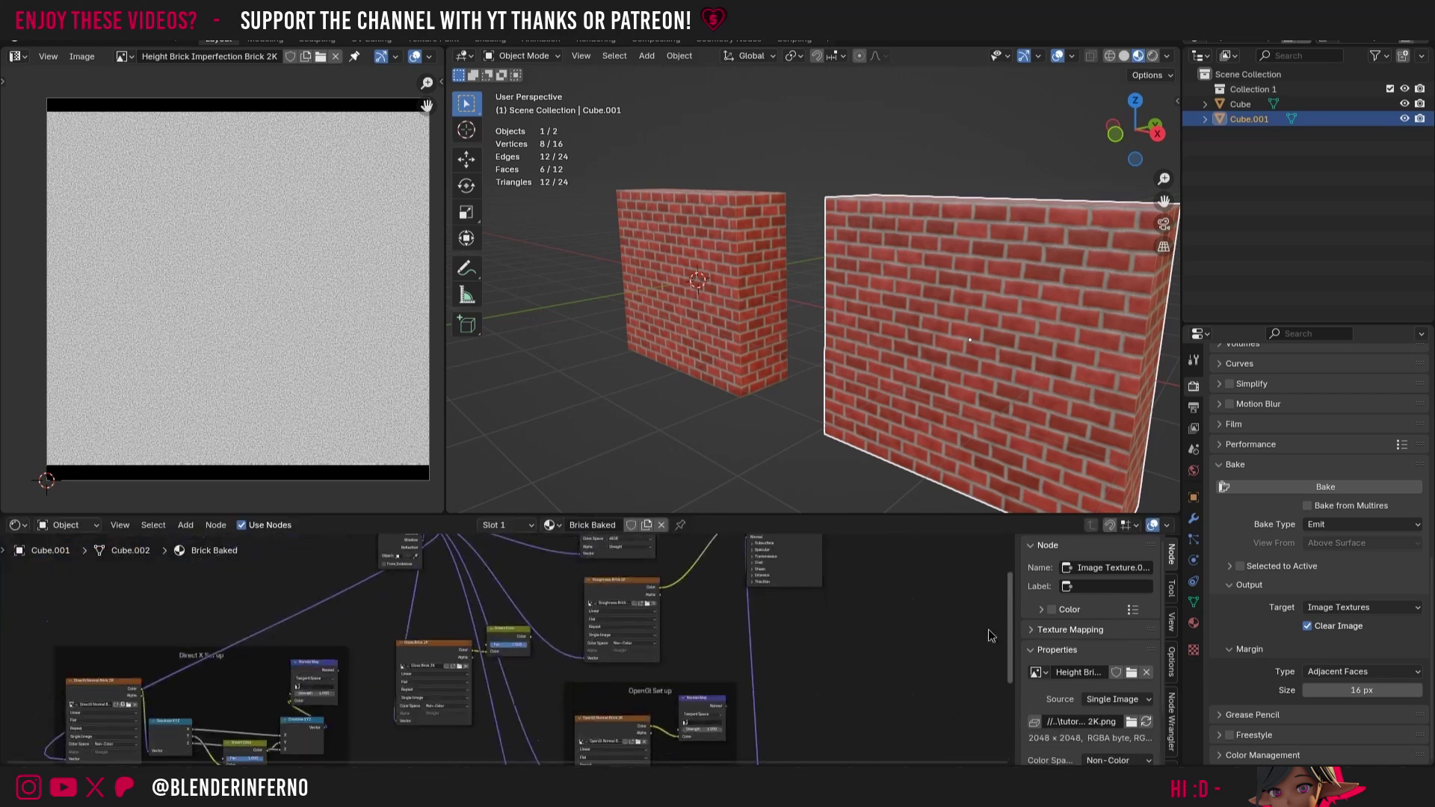
pyautogui.scroll(-3, 907, 628)
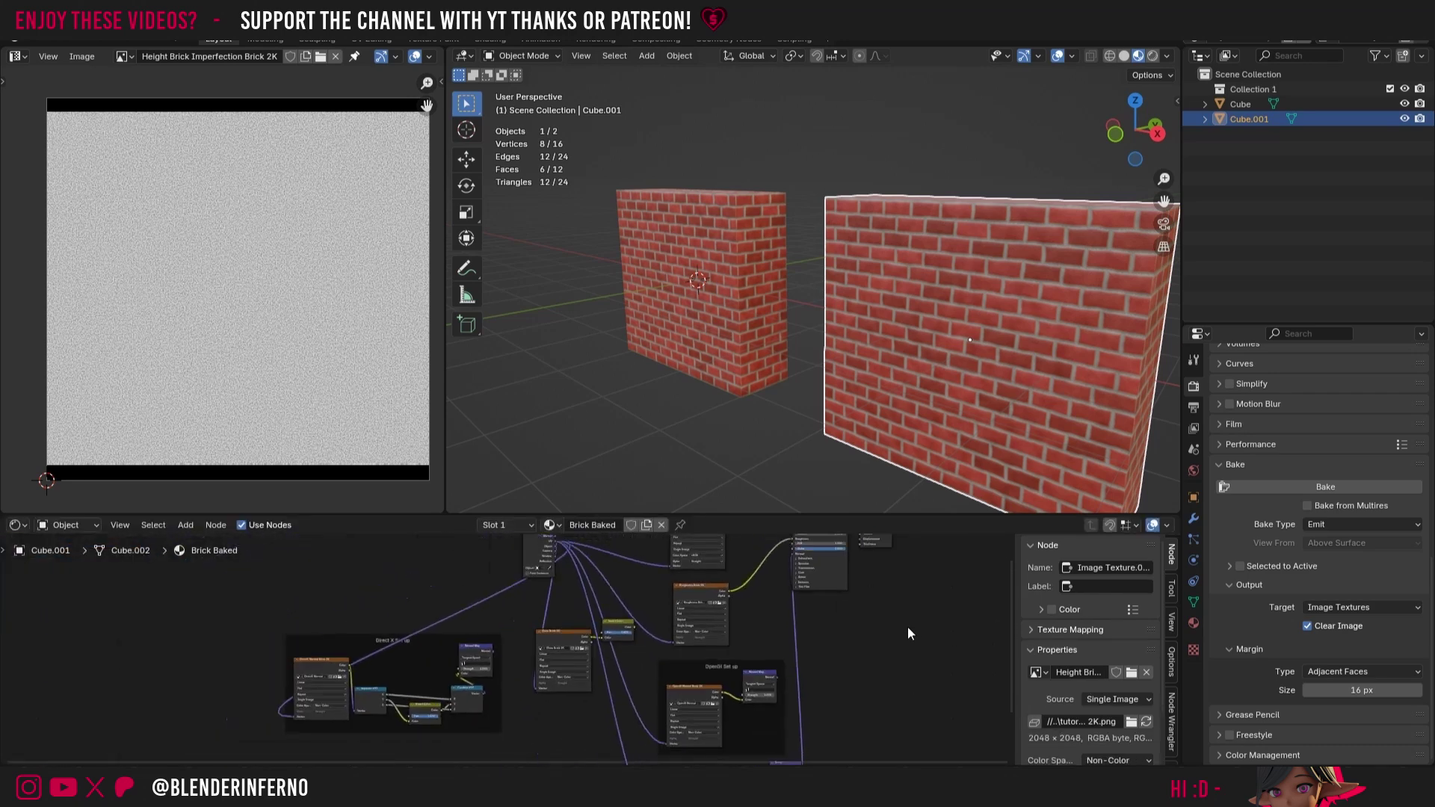
pyautogui.hotkey('shift', 'a')
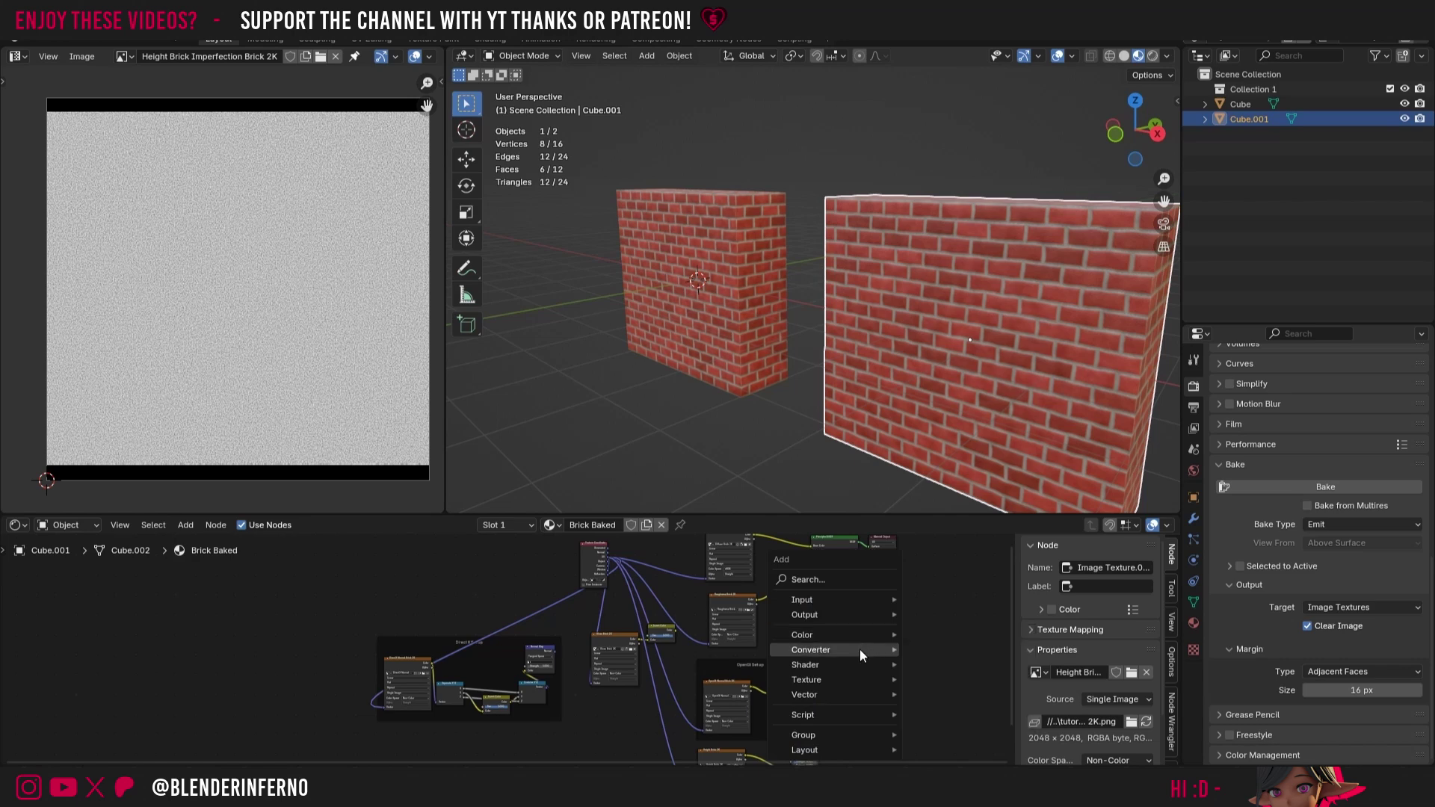
pyautogui.moveTo(855, 673)
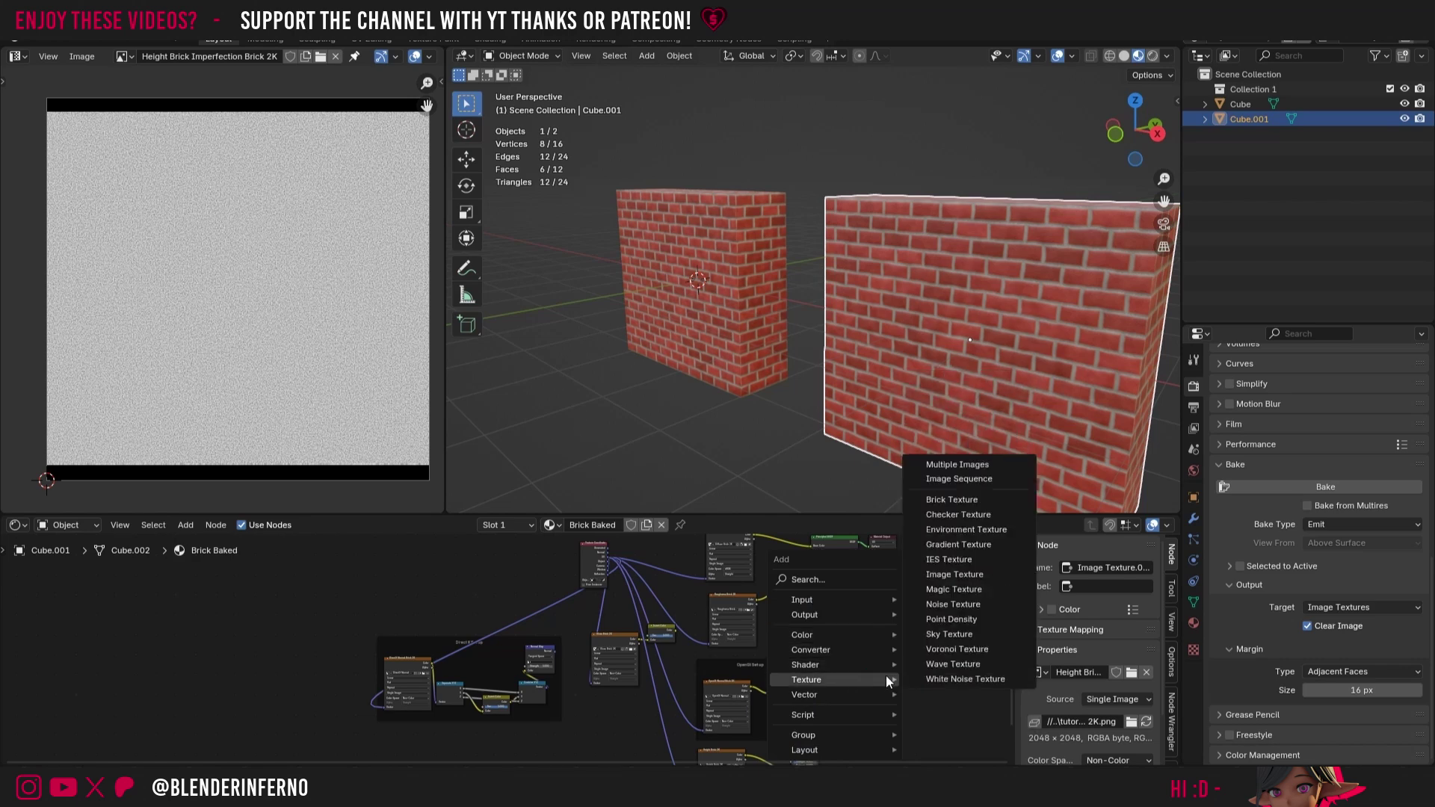
pyautogui.click(974, 573)
pyautogui.click(871, 639)
pyautogui.scroll(4, 871, 639)
# Step: Assign Height Brick Imperfection Brick 2K to the new image texture node and feed its vector from the Texture Coordinate's UV output
pyautogui.click(813, 651)
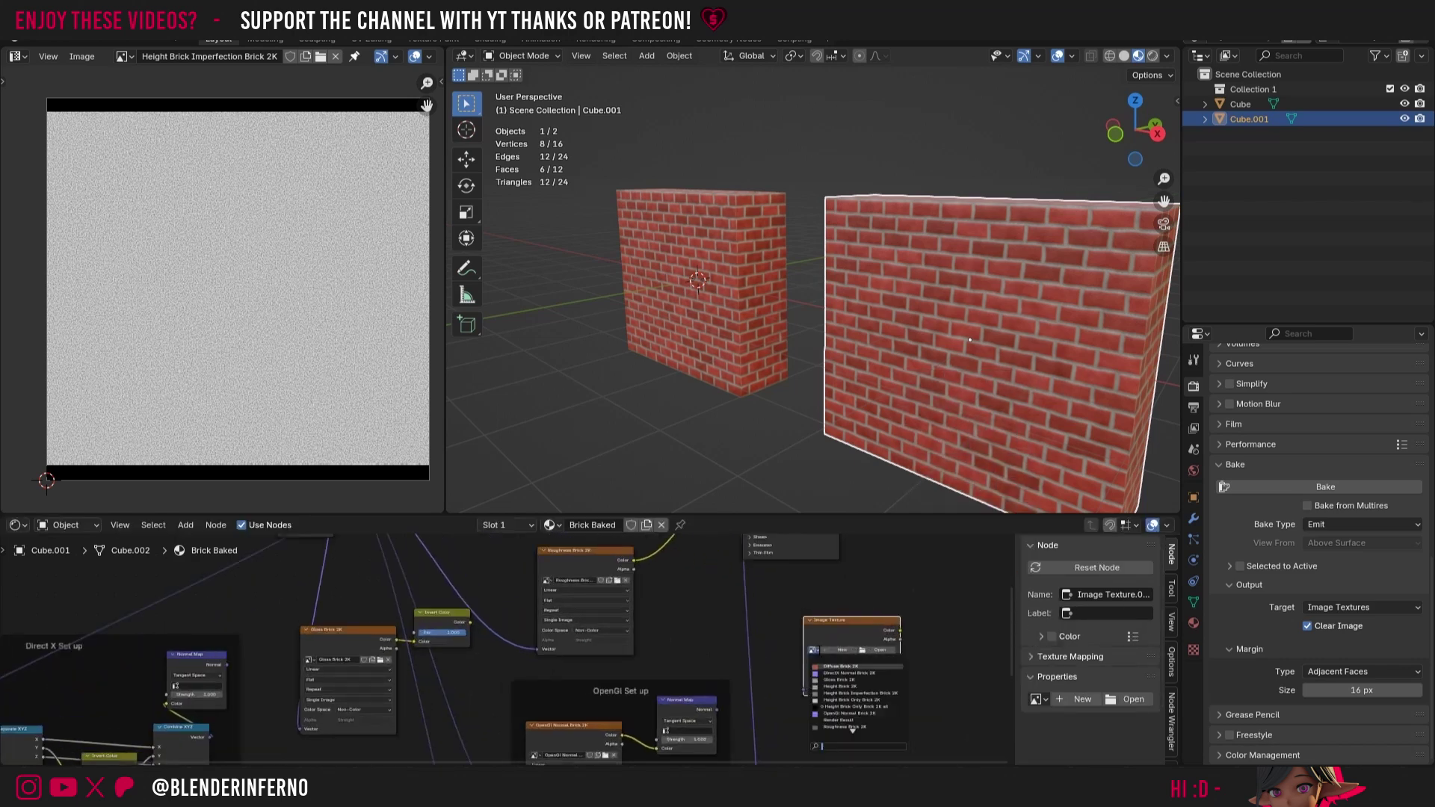
pyautogui.click(898, 692)
pyautogui.moveTo(895, 691); pyautogui.dragTo(935, 689)
pyautogui.moveTo(843, 718); pyautogui.dragTo(332, 573)
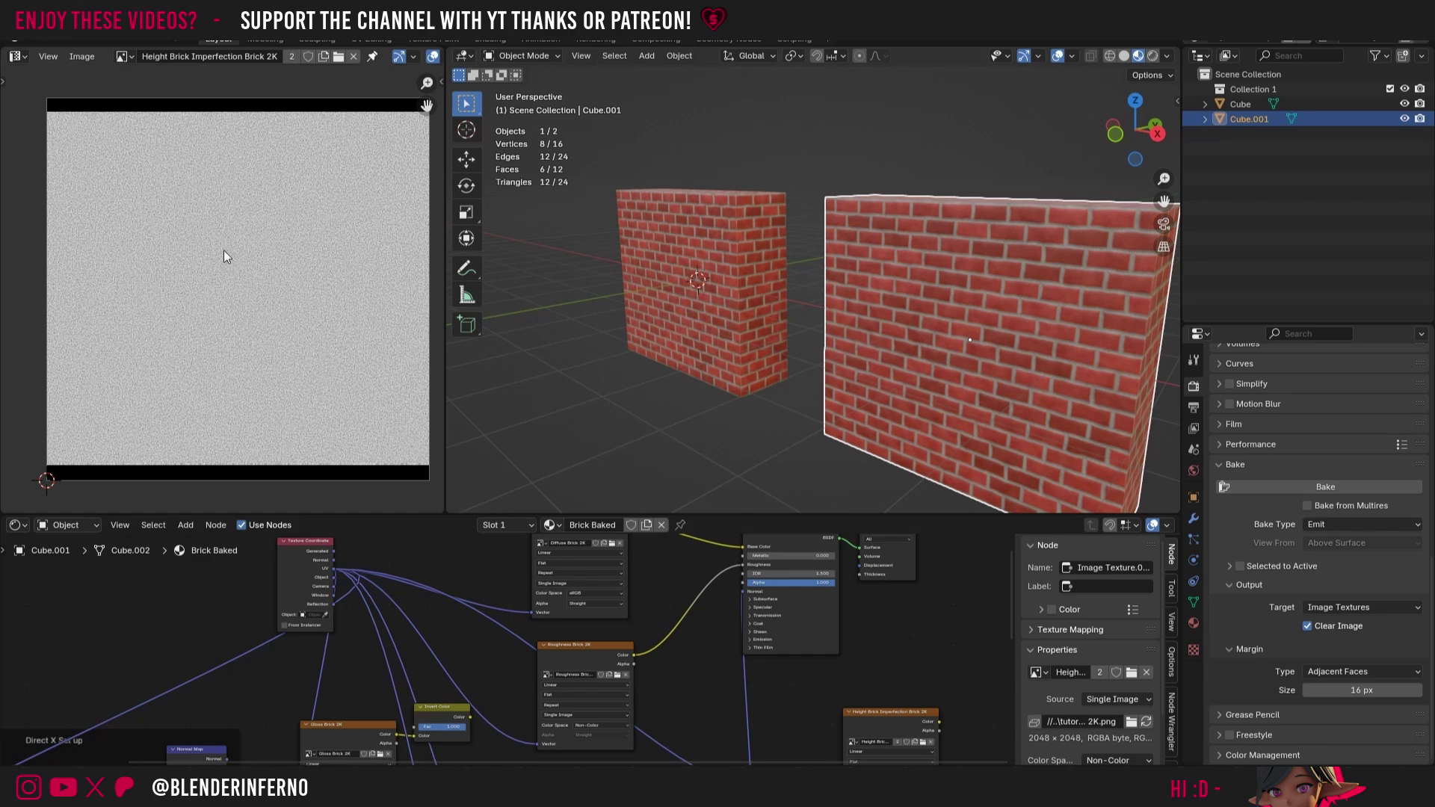
# Step: Add a Bump node driven at its Height input by the imperfection map's color, and connect its Normal to the Principled BSDF
pyautogui.scroll(-2, 923, 715)
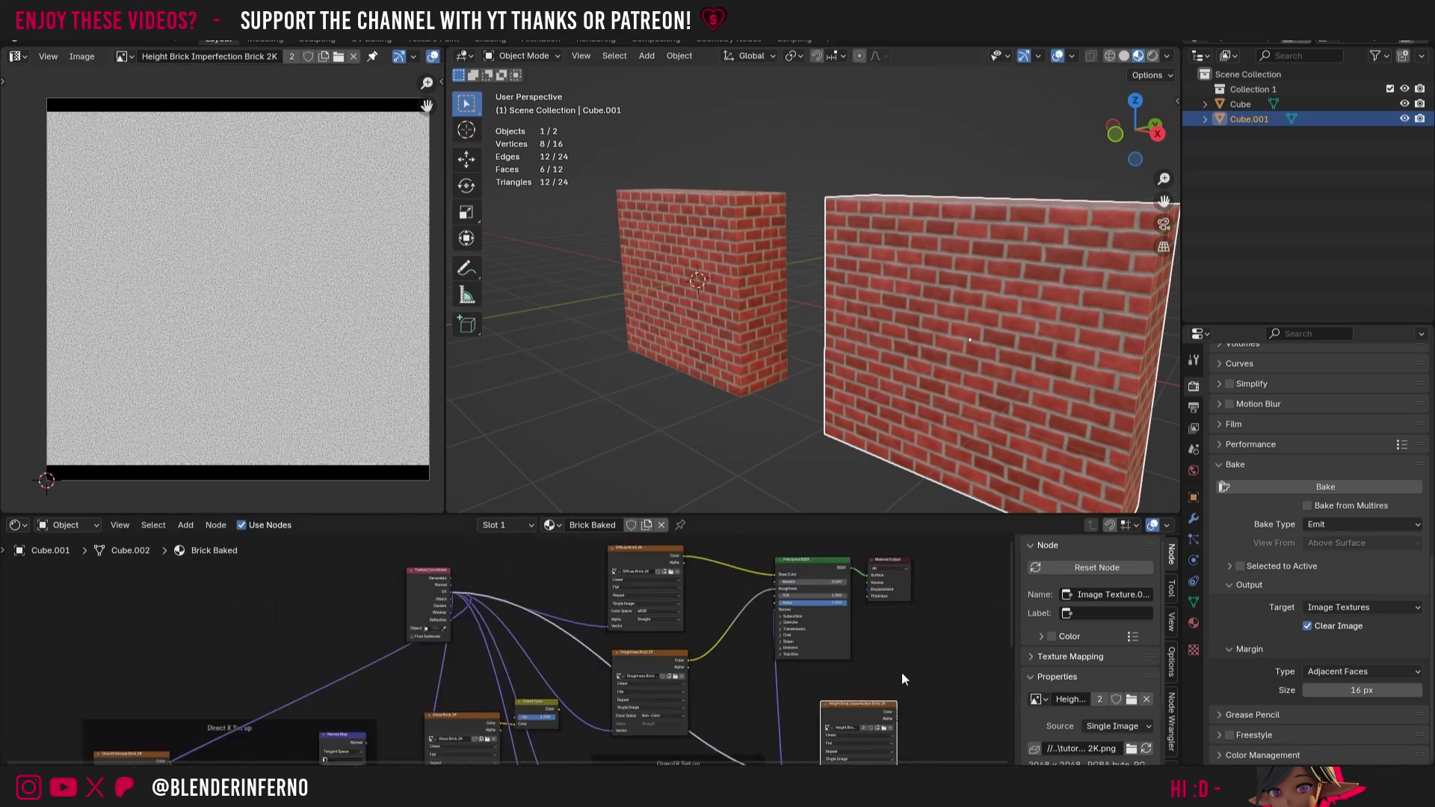
pyautogui.hotkey('shift', 'a')
pyautogui.moveTo(904, 667)
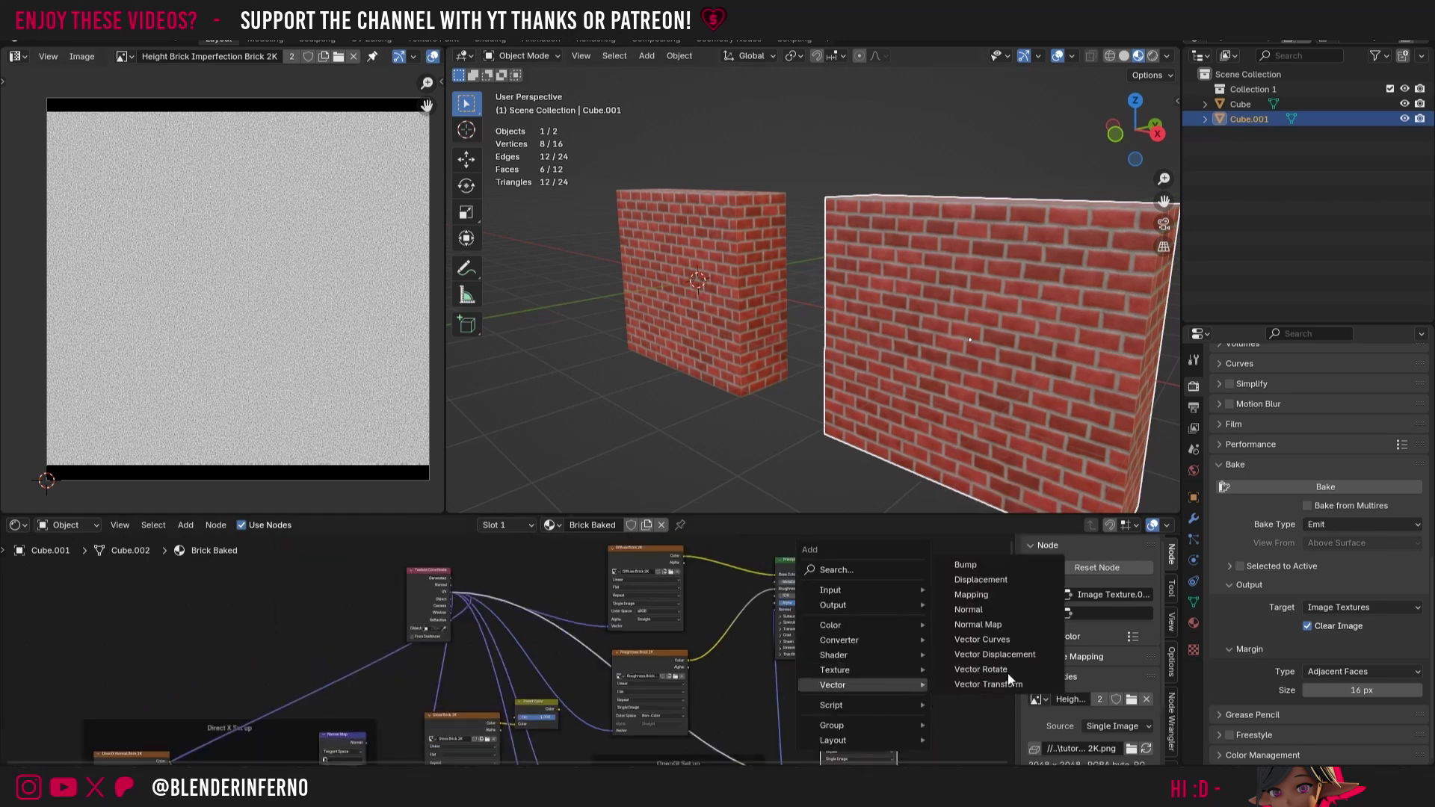
pyautogui.click(980, 567)
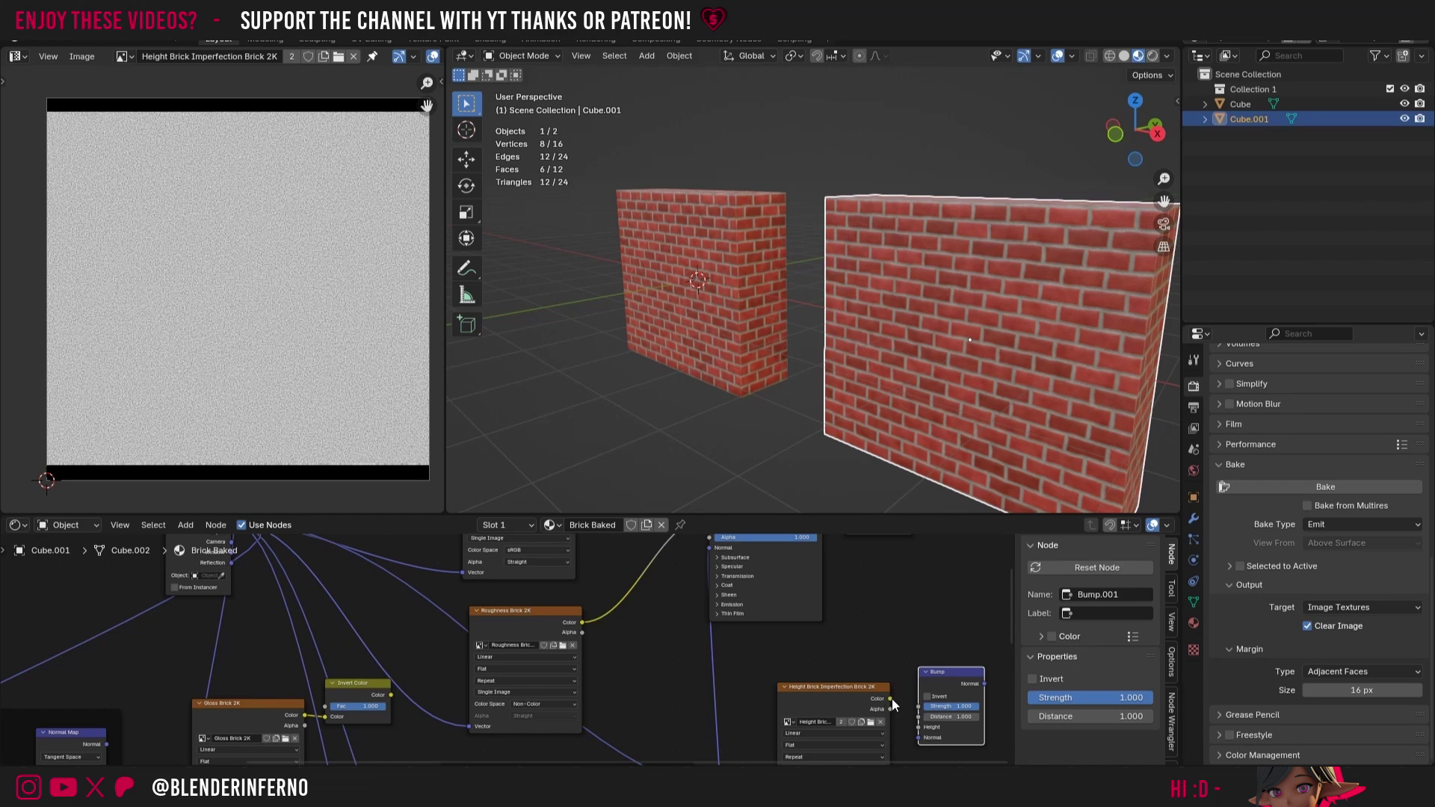
pyautogui.moveTo(891, 698); pyautogui.dragTo(918, 727)
pyautogui.keyDown('shift'); pyautogui.scroll(-2, 918, 727); pyautogui.keyUp('shift')
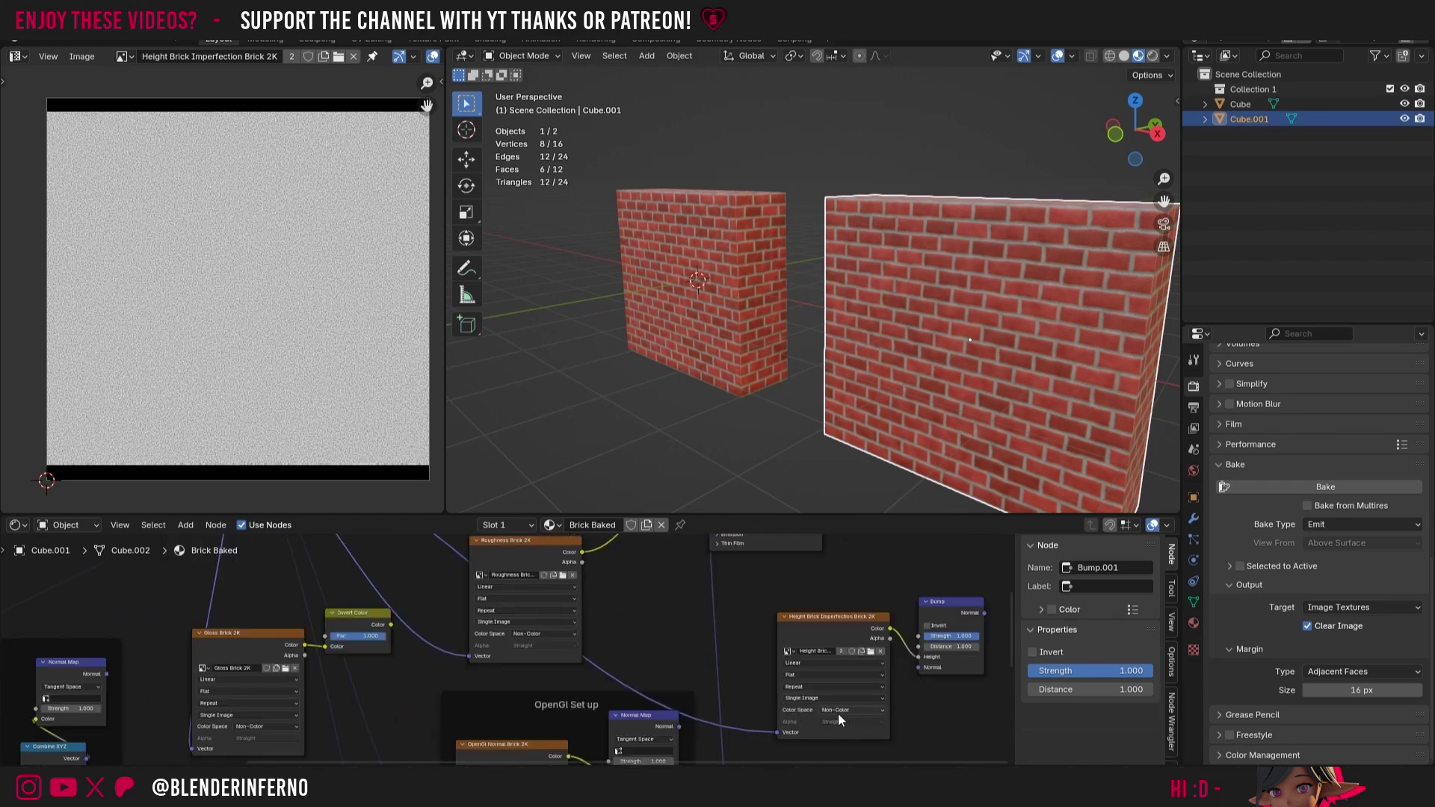
pyautogui.moveTo(984, 613); pyautogui.dragTo(708, 580)
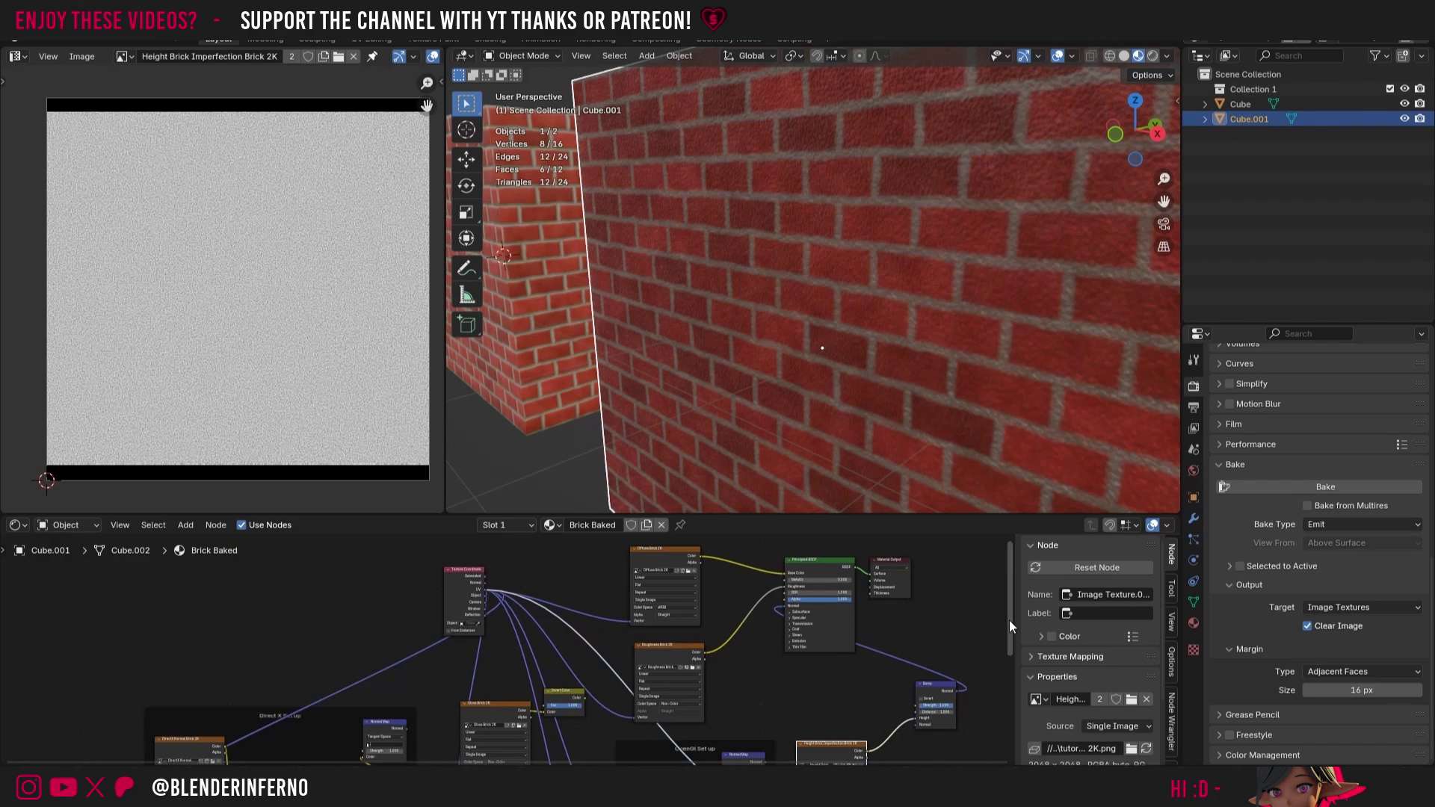
# Step: Shift the Texture Coordinate and unused set-up nodes left, and move the imperfection texture and its Bump node down into the freed space
pyautogui.moveTo(965, 751); pyautogui.dragTo(957, 578, button='middle')
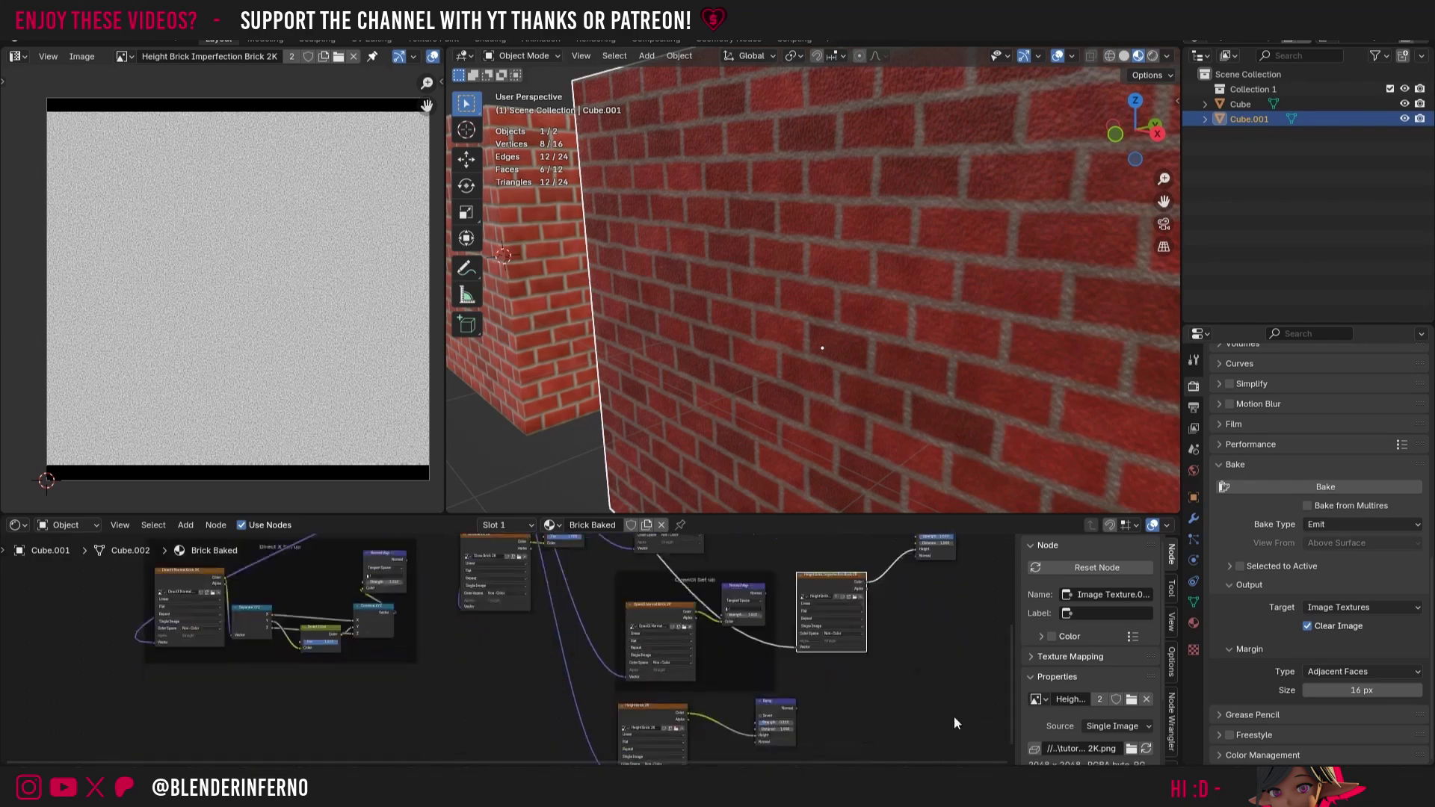
pyautogui.scroll(-4, 909, 710)
pyautogui.scroll(-1, 902, 698)
pyautogui.moveTo(845, 751); pyautogui.dragTo(594, 615)
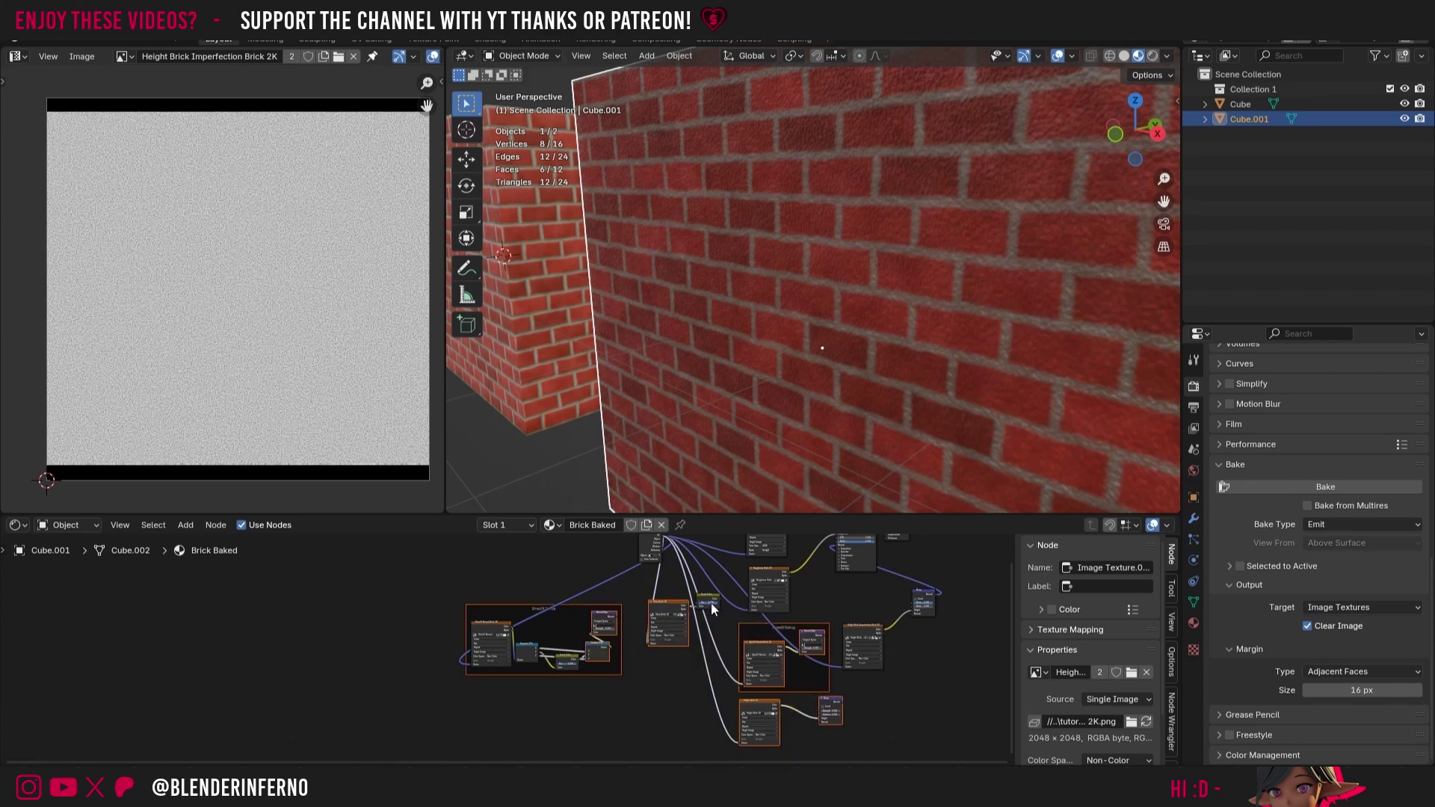
pyautogui.keyDown('shift'); pyautogui.click(650, 547); pyautogui.keyUp('shift')
pyautogui.press('g')
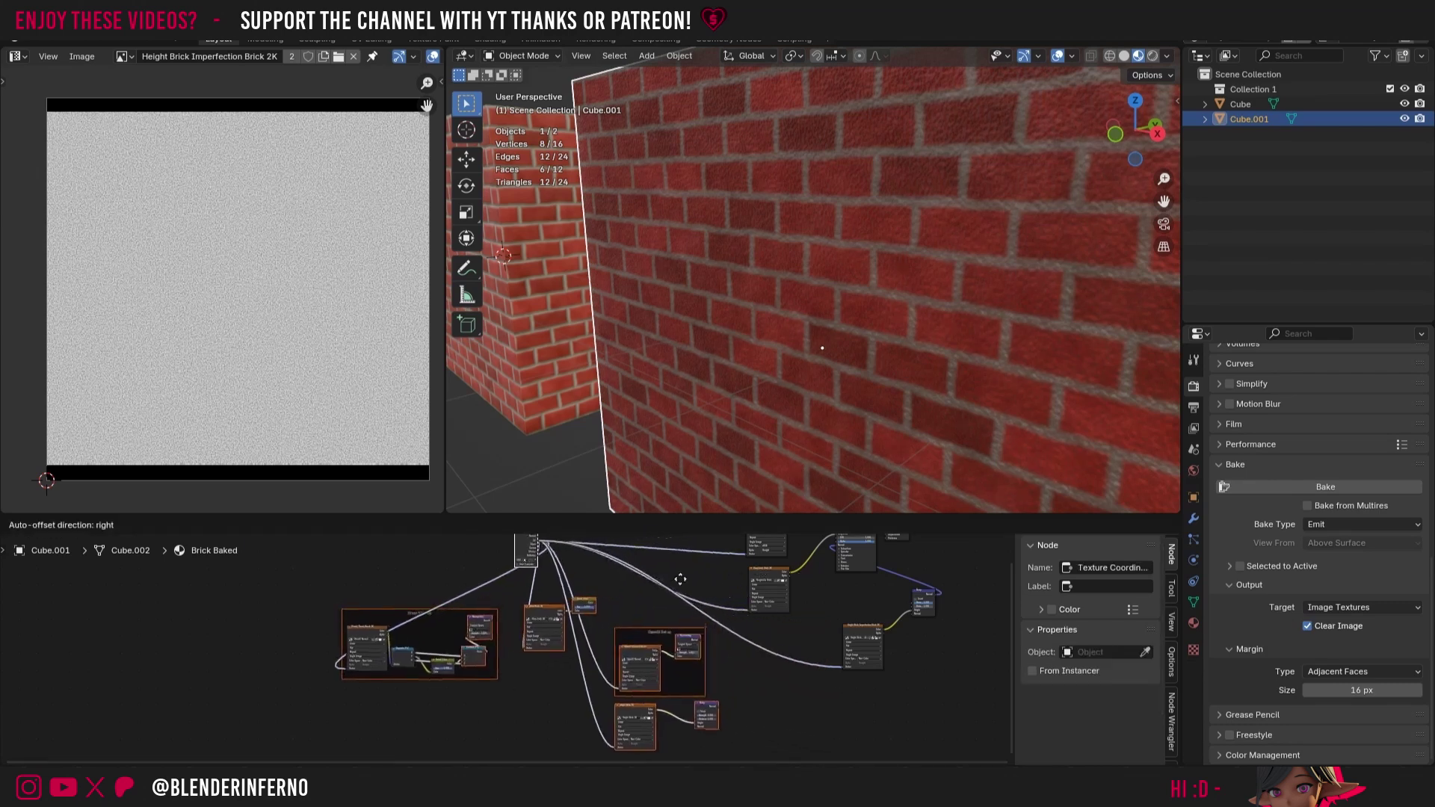
pyautogui.click(650, 573)
pyautogui.moveTo(859, 628); pyautogui.dragTo(752, 637)
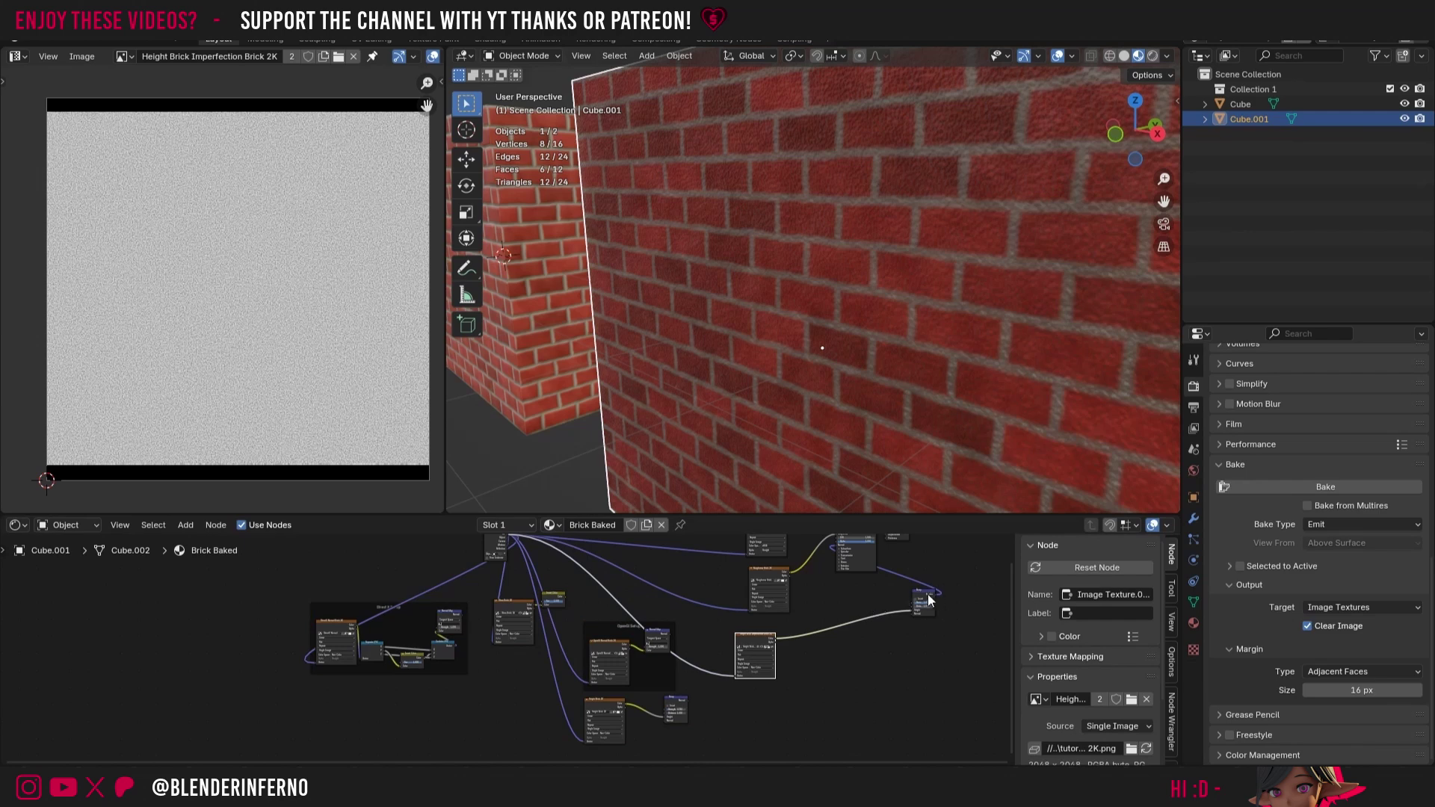
pyautogui.moveTo(928, 596); pyautogui.dragTo(824, 645)
# Step: Duplicate the Height Brick Imperfection Brick 2K image texture node and place the copy in free space below the original
pyautogui.scroll(7, 824, 645)
pyautogui.click(660, 625)
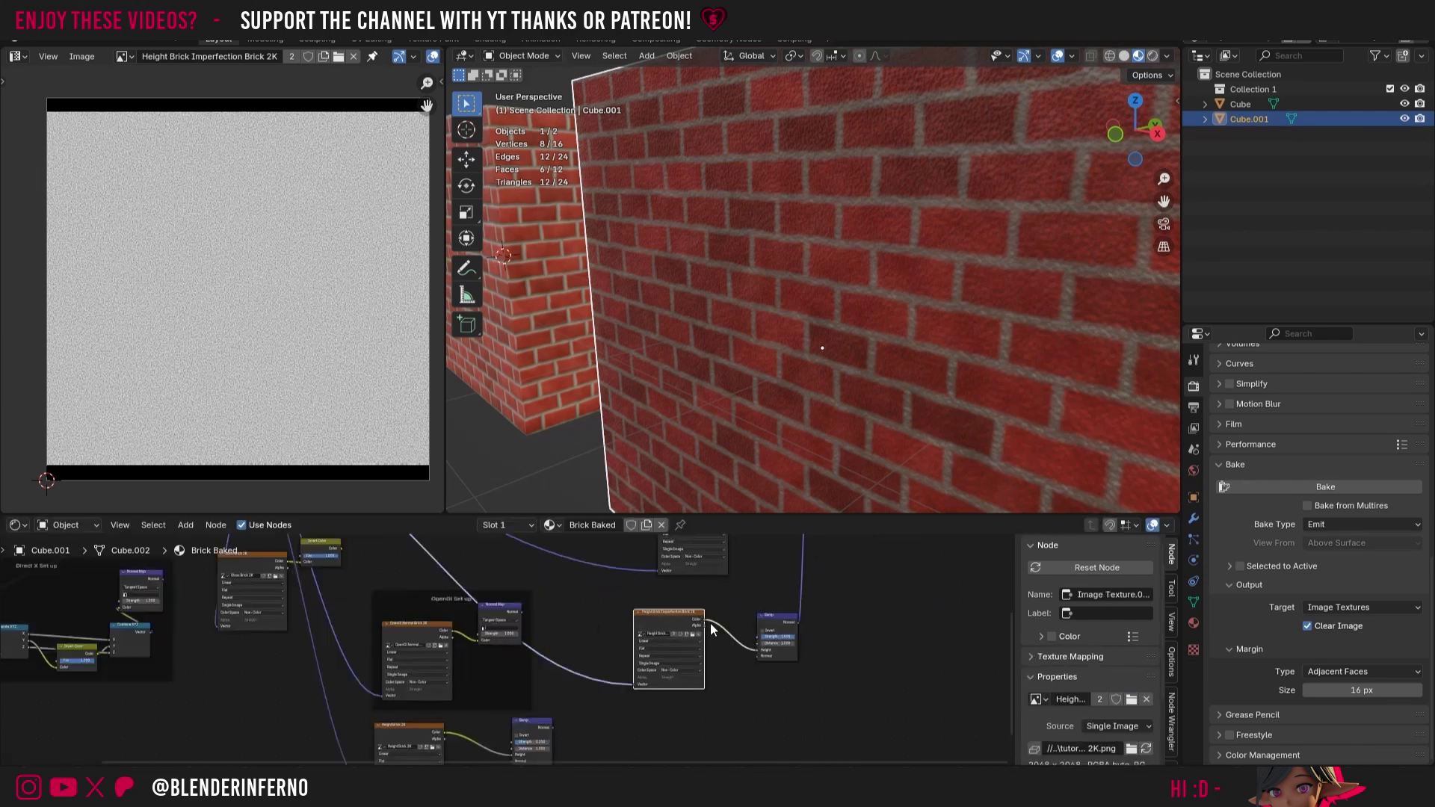
pyautogui.scroll(3, 710, 630)
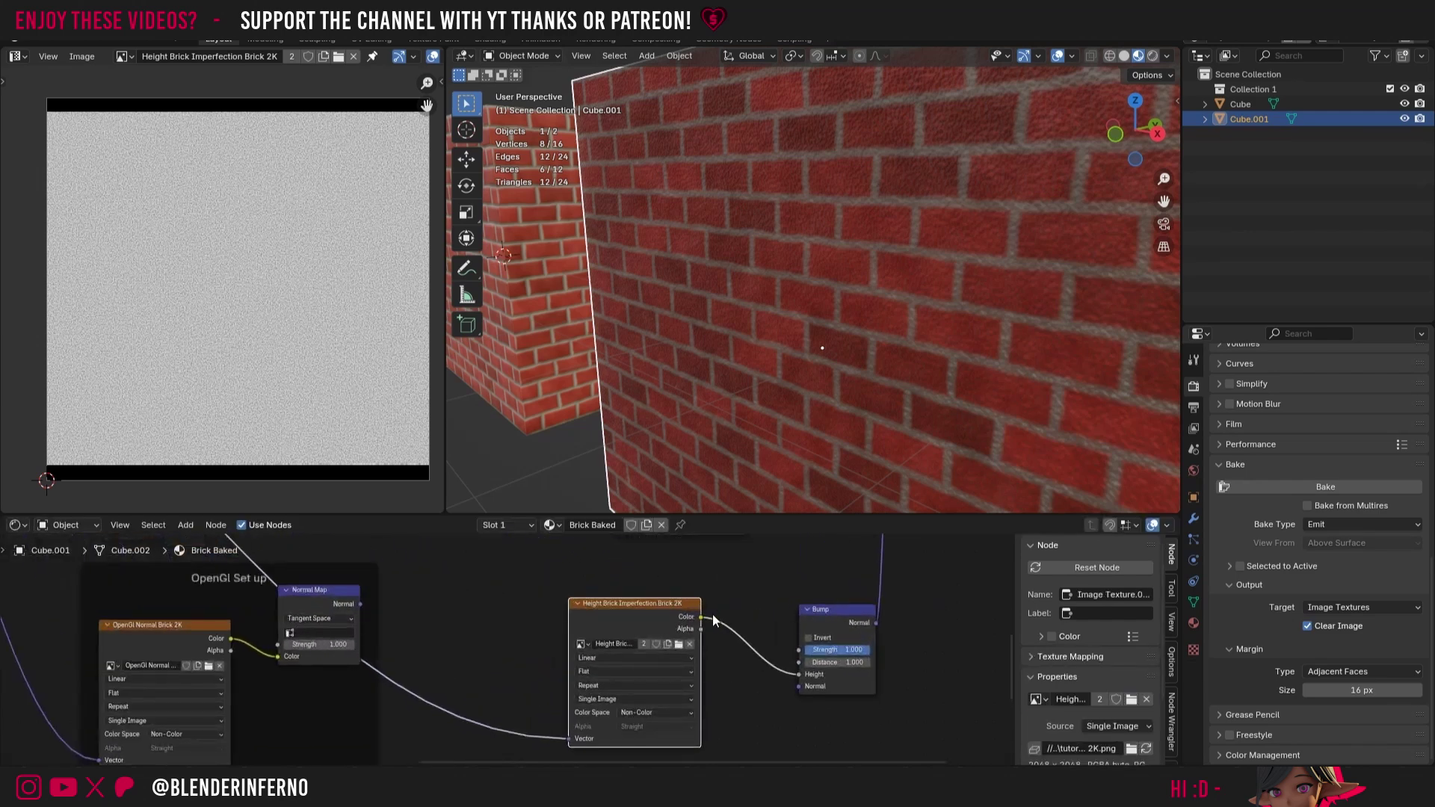
pyautogui.hotkey('shift', 'd')
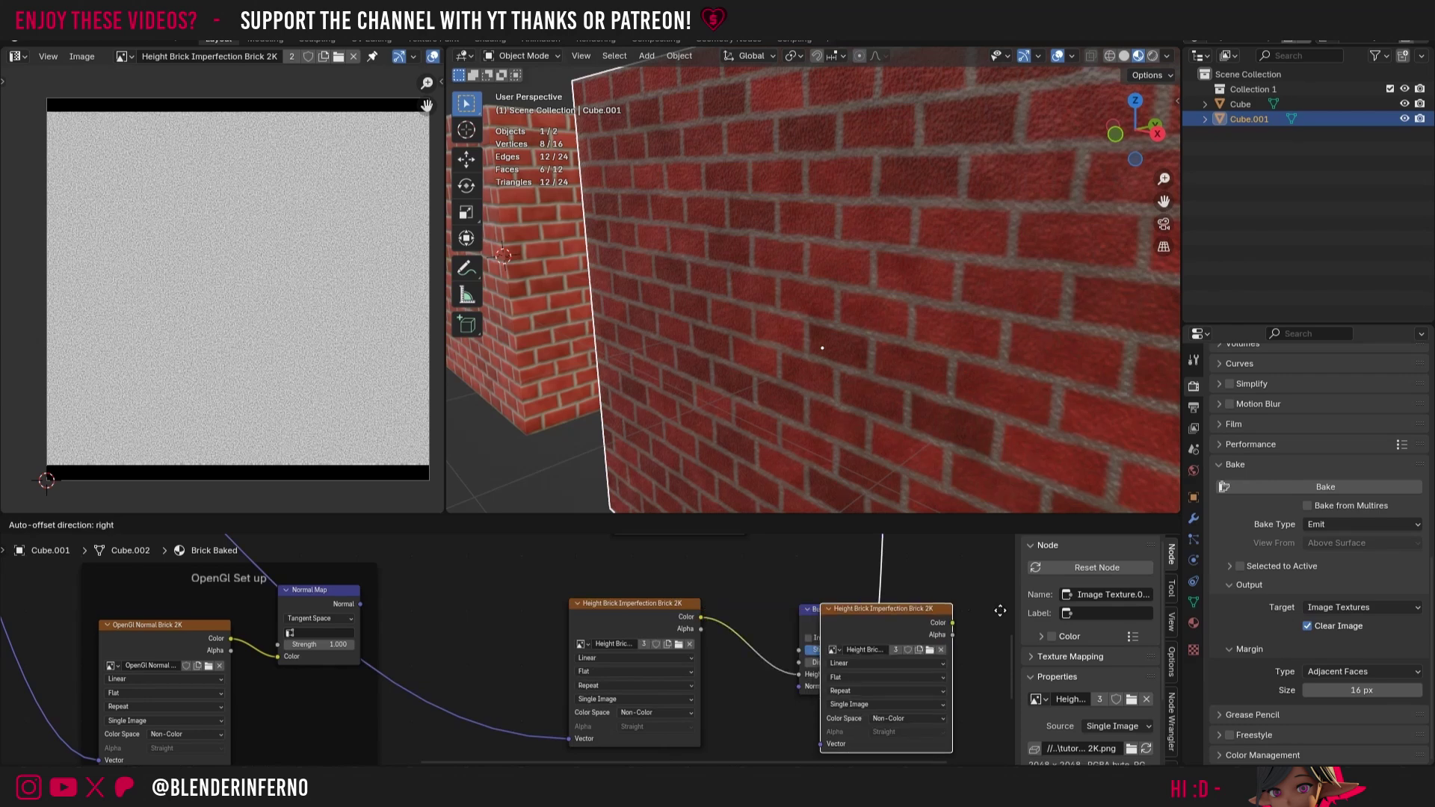
pyautogui.click(857, 727)
# Step: Assign Height Brick Only Brick 2K to the duplicated image texture node and feed its vector from the Texture Coordinate's UV output
pyautogui.moveTo(1009, 653); pyautogui.dragTo(1009, 692)
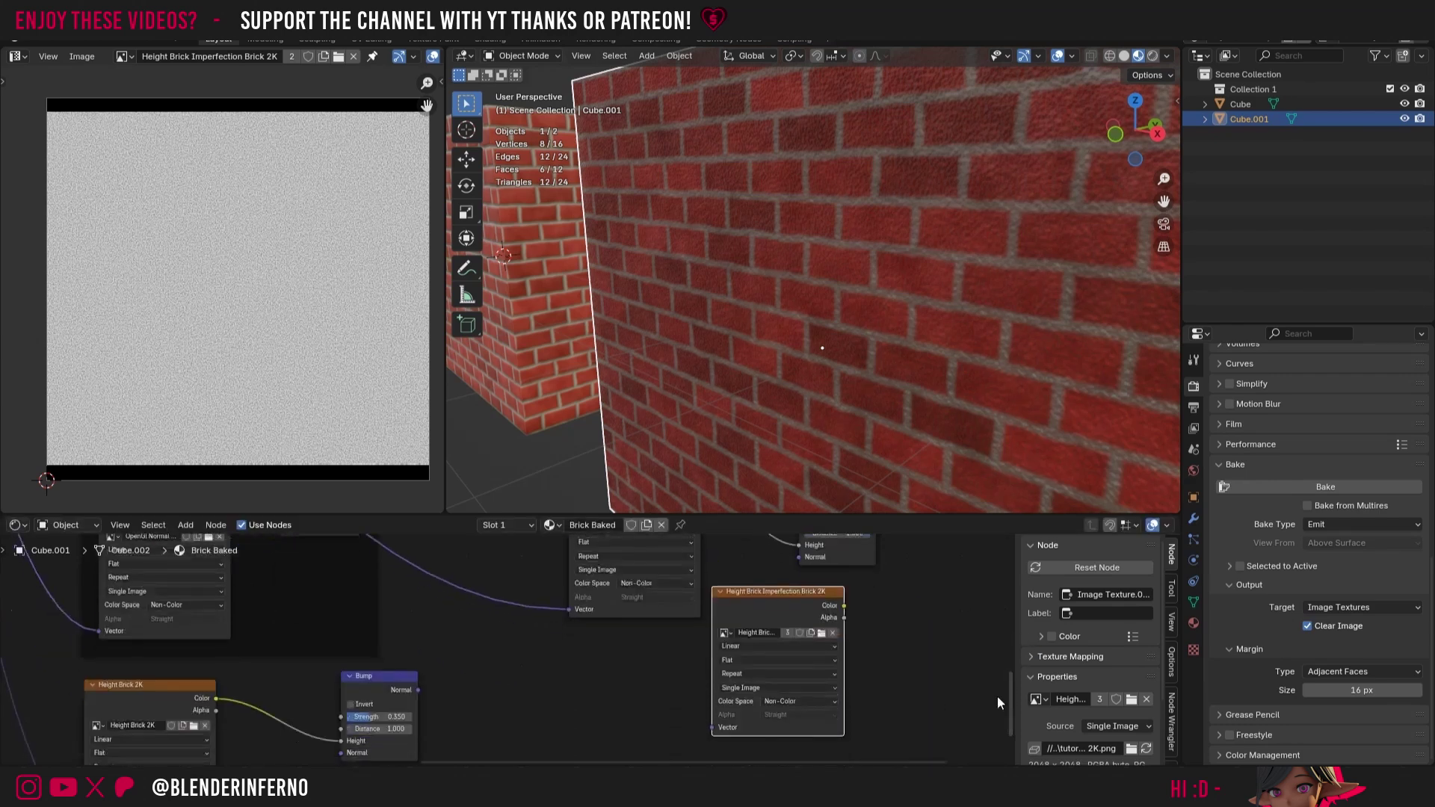
pyautogui.click(730, 636)
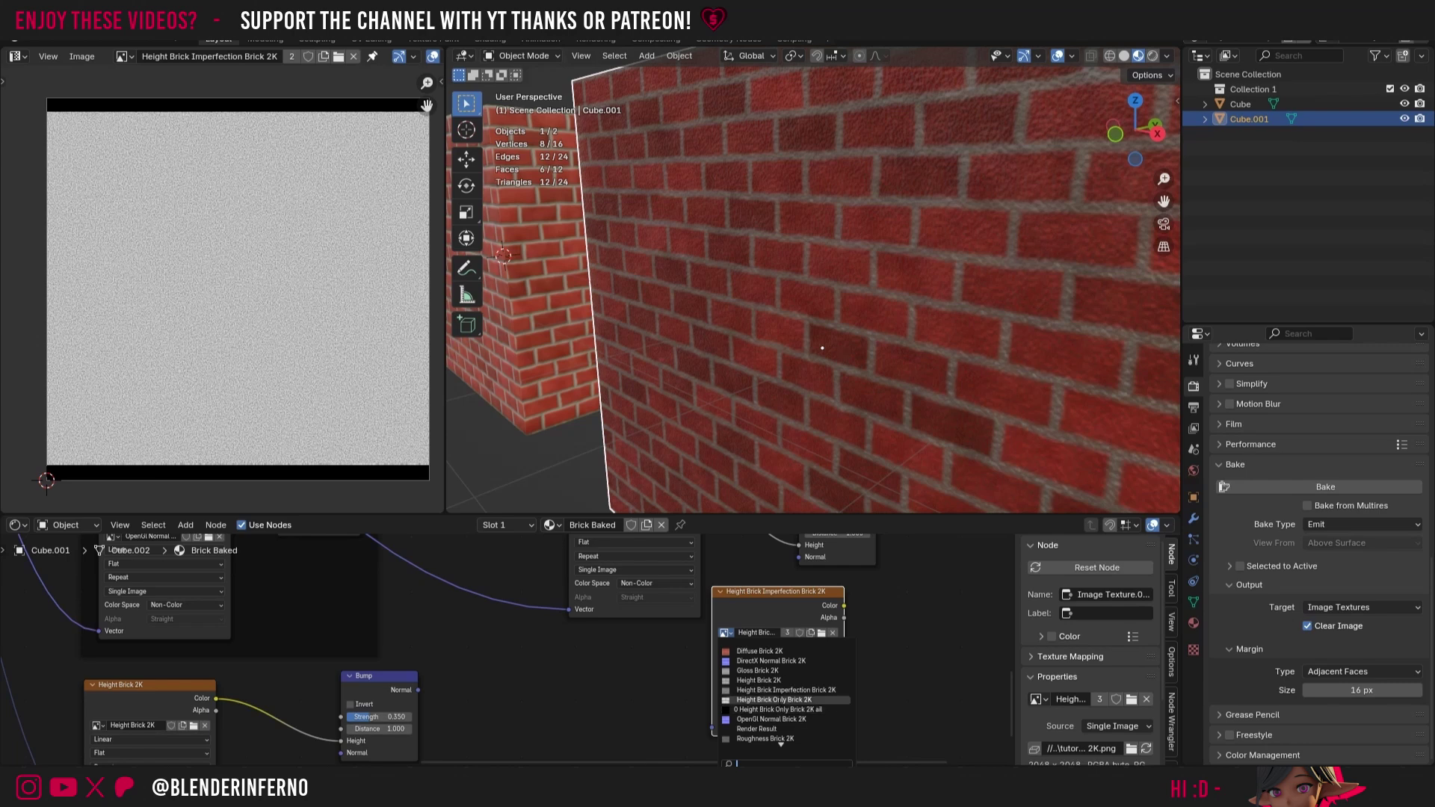
pyautogui.click(773, 700)
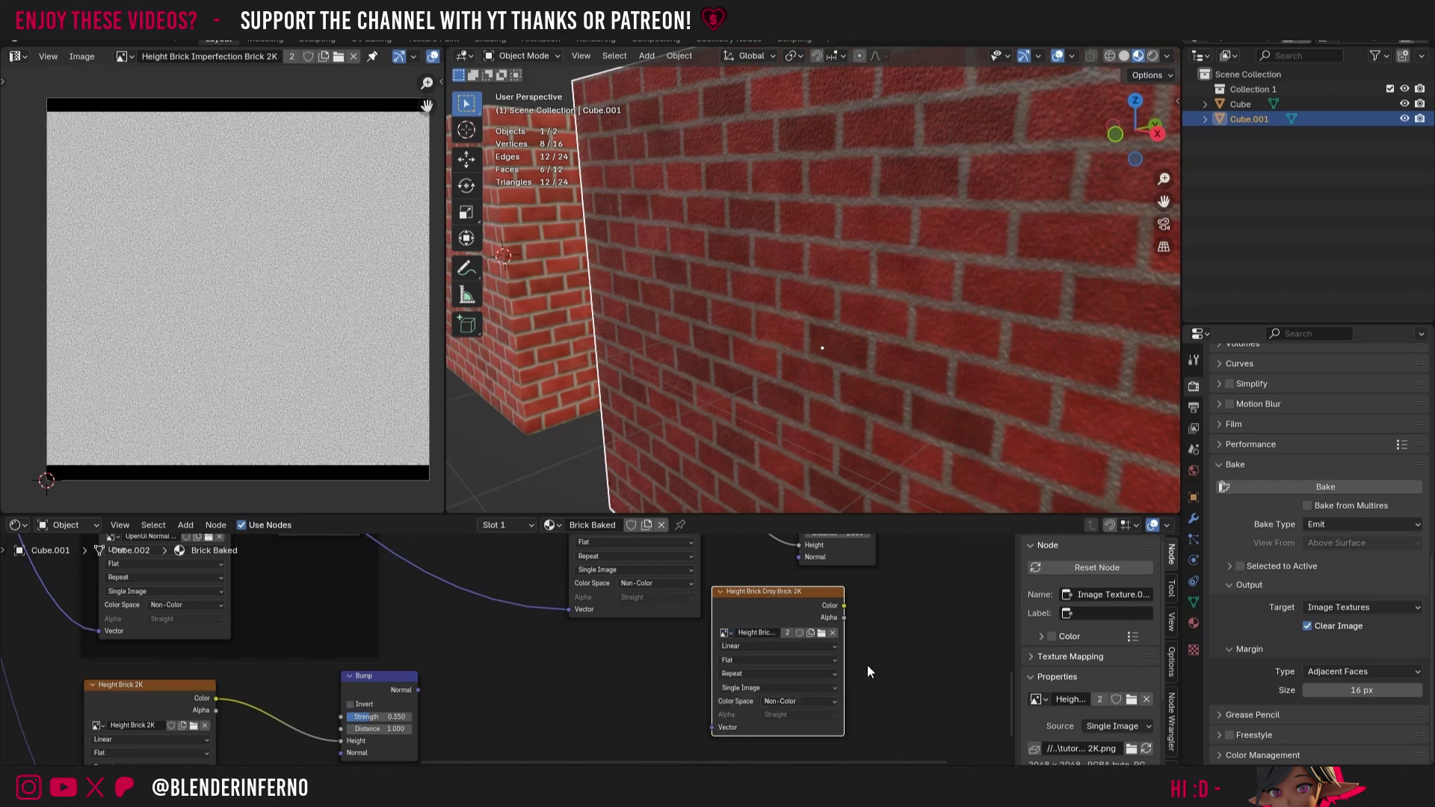
pyautogui.moveTo(860, 662); pyautogui.dragTo(2, 535, button='middle')
pyautogui.scroll(-4, 88, 588)
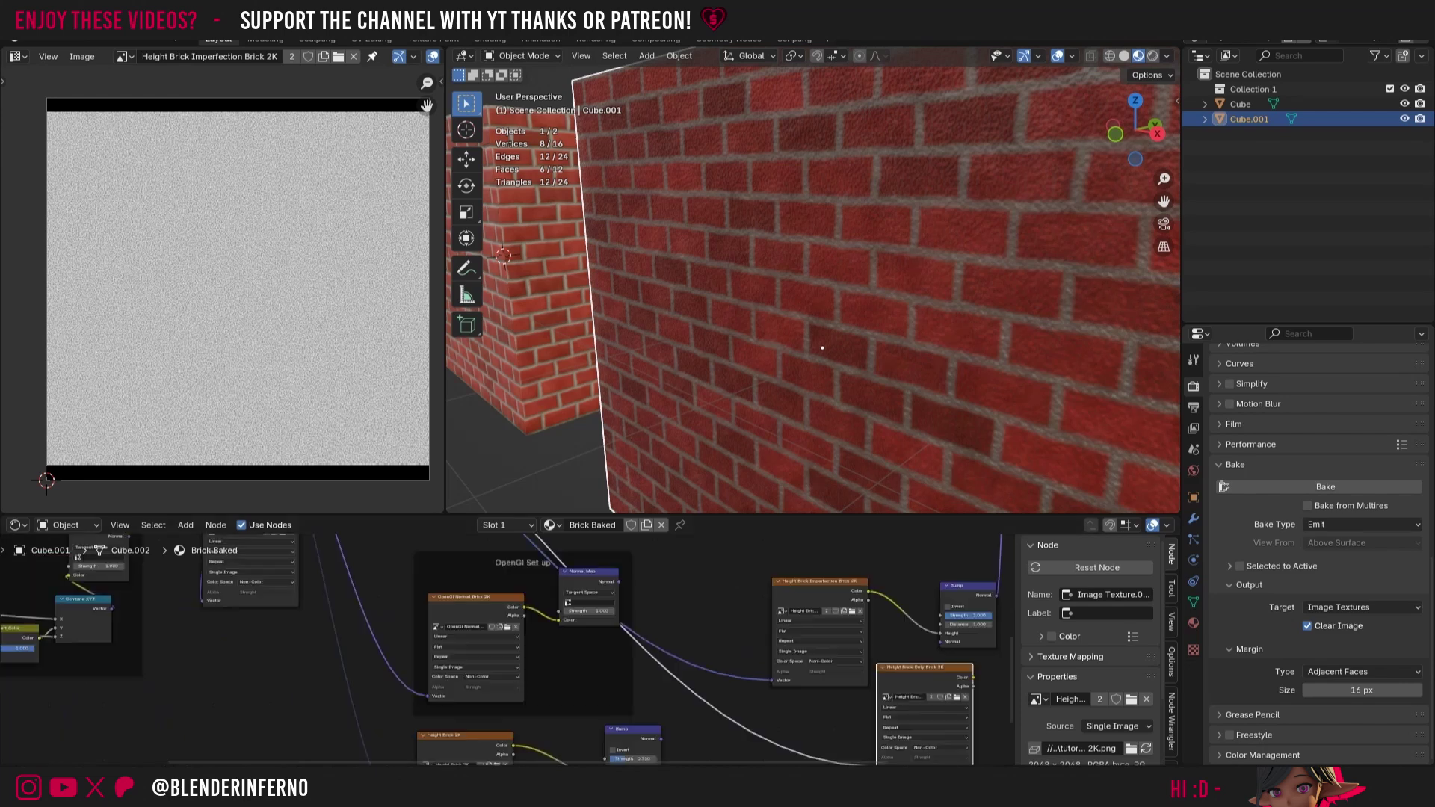
# Step: Duplicate the imperfection Bump node, driving the copy's Height with the brick-only map's color and linking its Normal to the original Bump's Normal input
pyautogui.moveTo(848, 759); pyautogui.dragTo(969, 751)
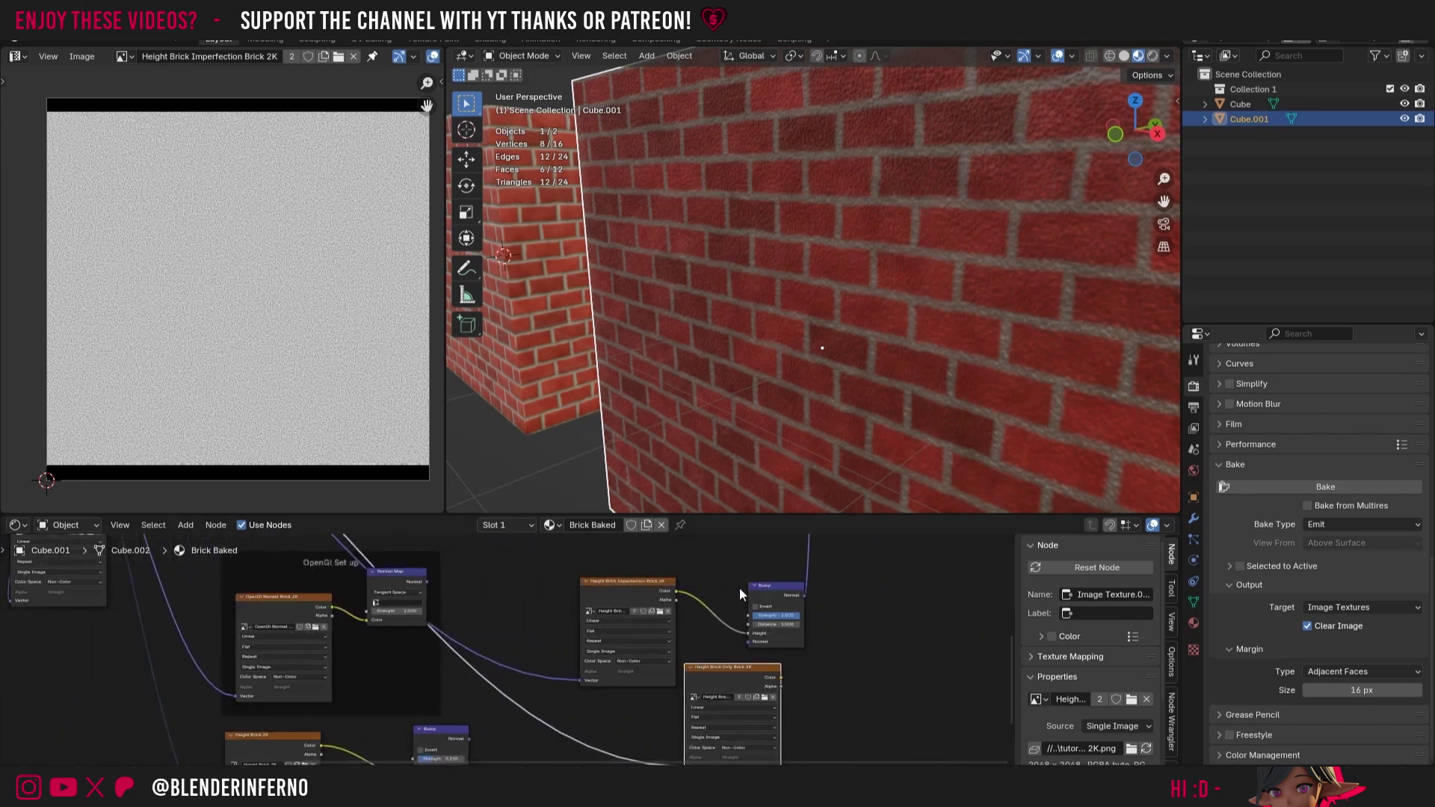
pyautogui.moveTo(774, 591); pyautogui.dragTo(799, 590)
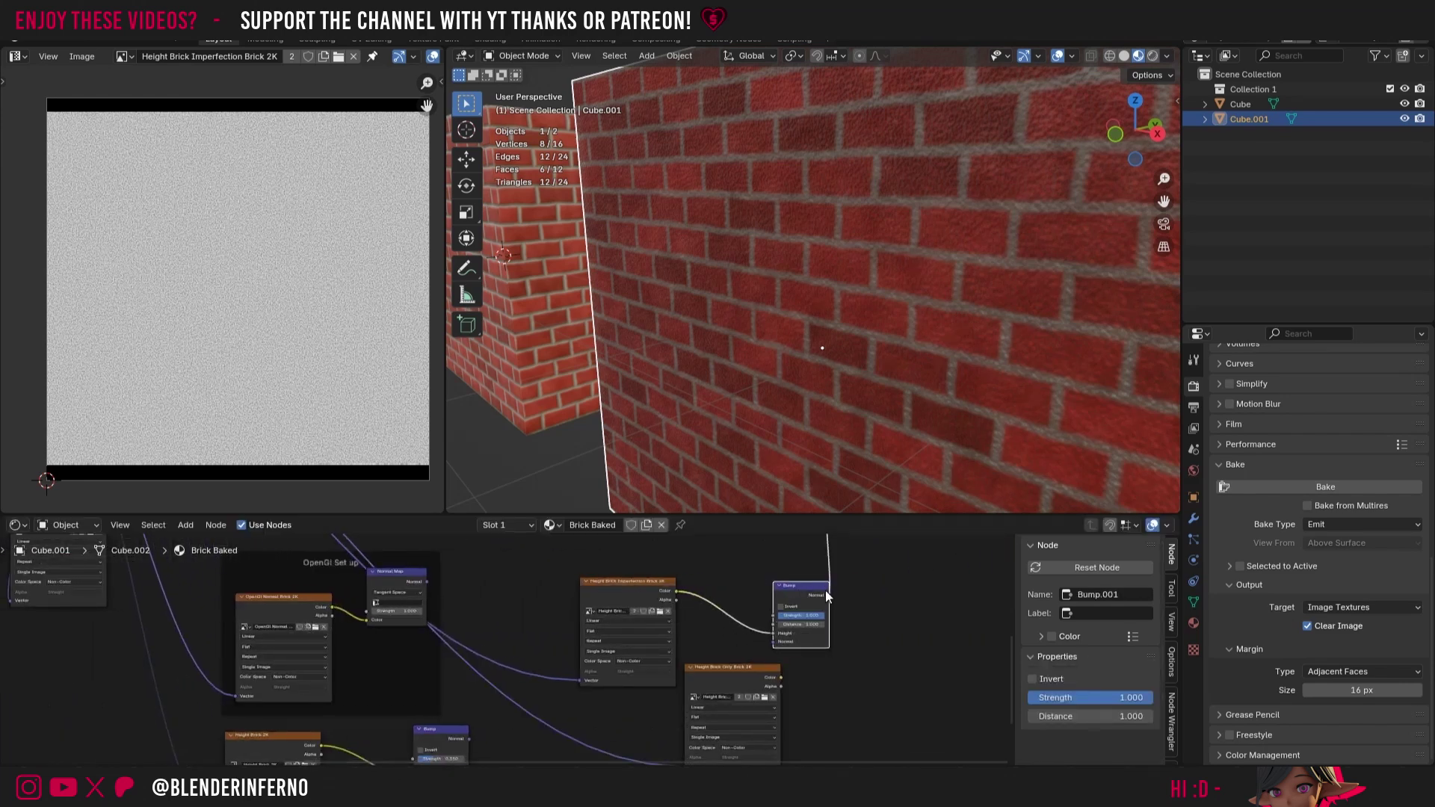
pyautogui.hotkey('shift', 'd')
pyautogui.click(894, 659)
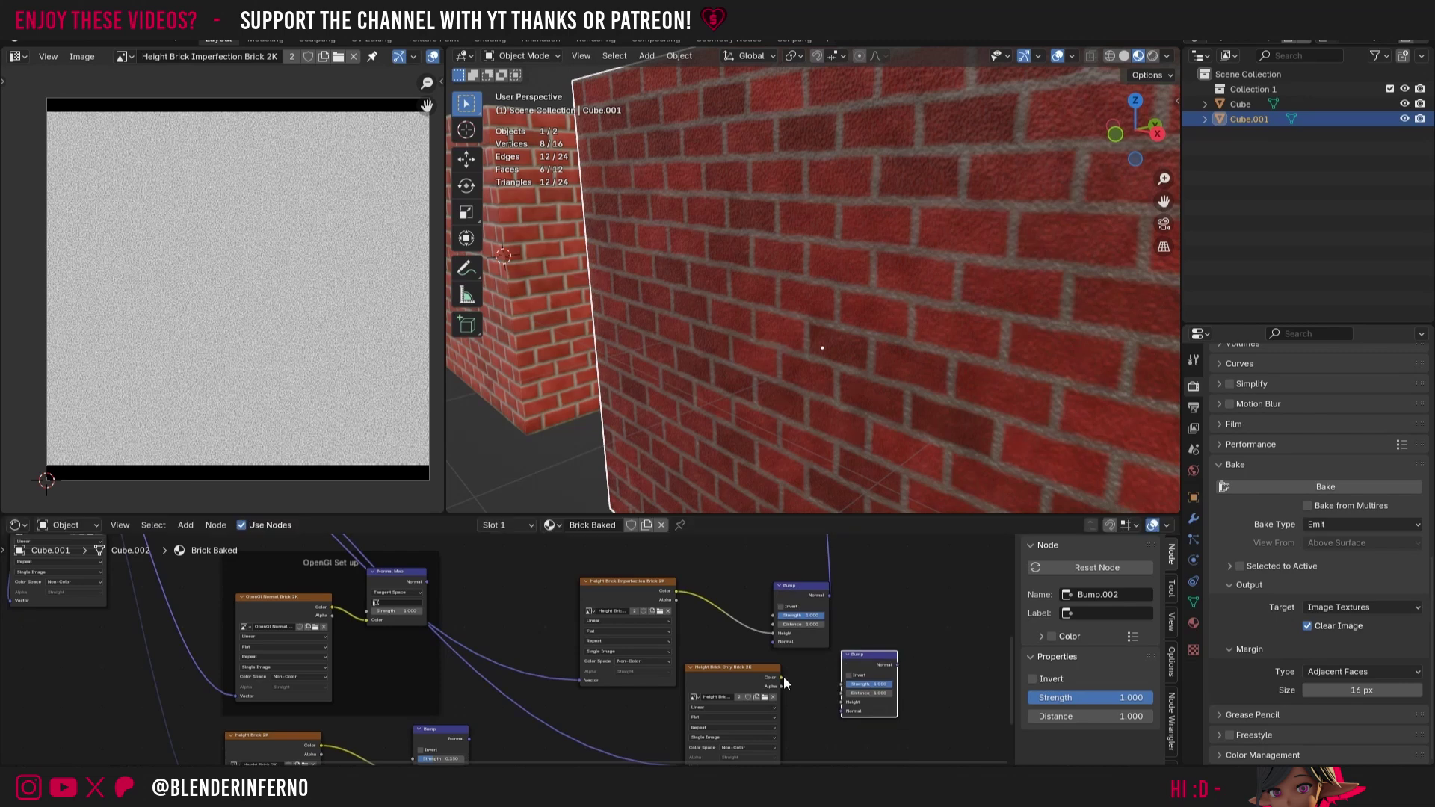
pyautogui.moveTo(782, 677); pyautogui.dragTo(838, 703)
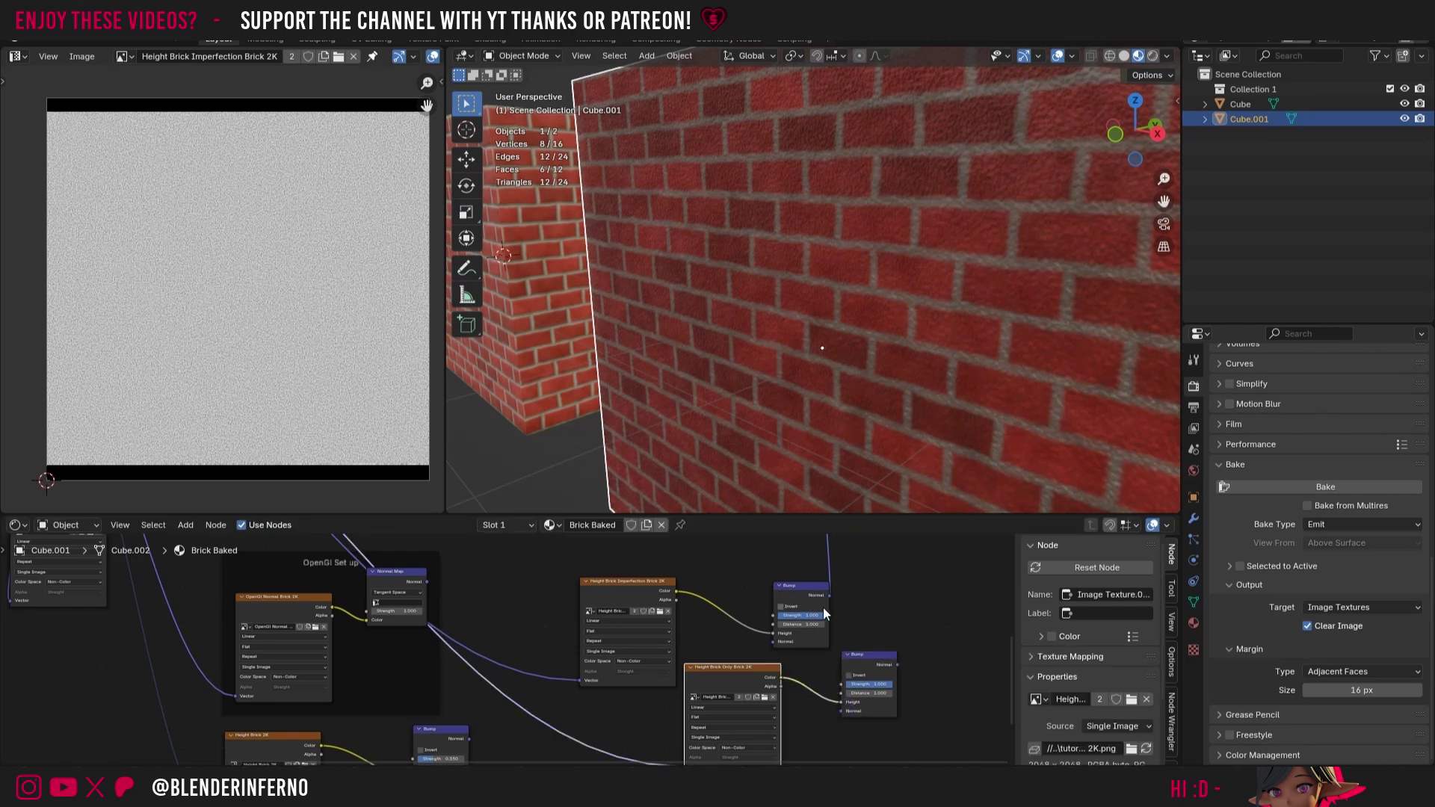
pyautogui.moveTo(893, 662); pyautogui.dragTo(777, 648)
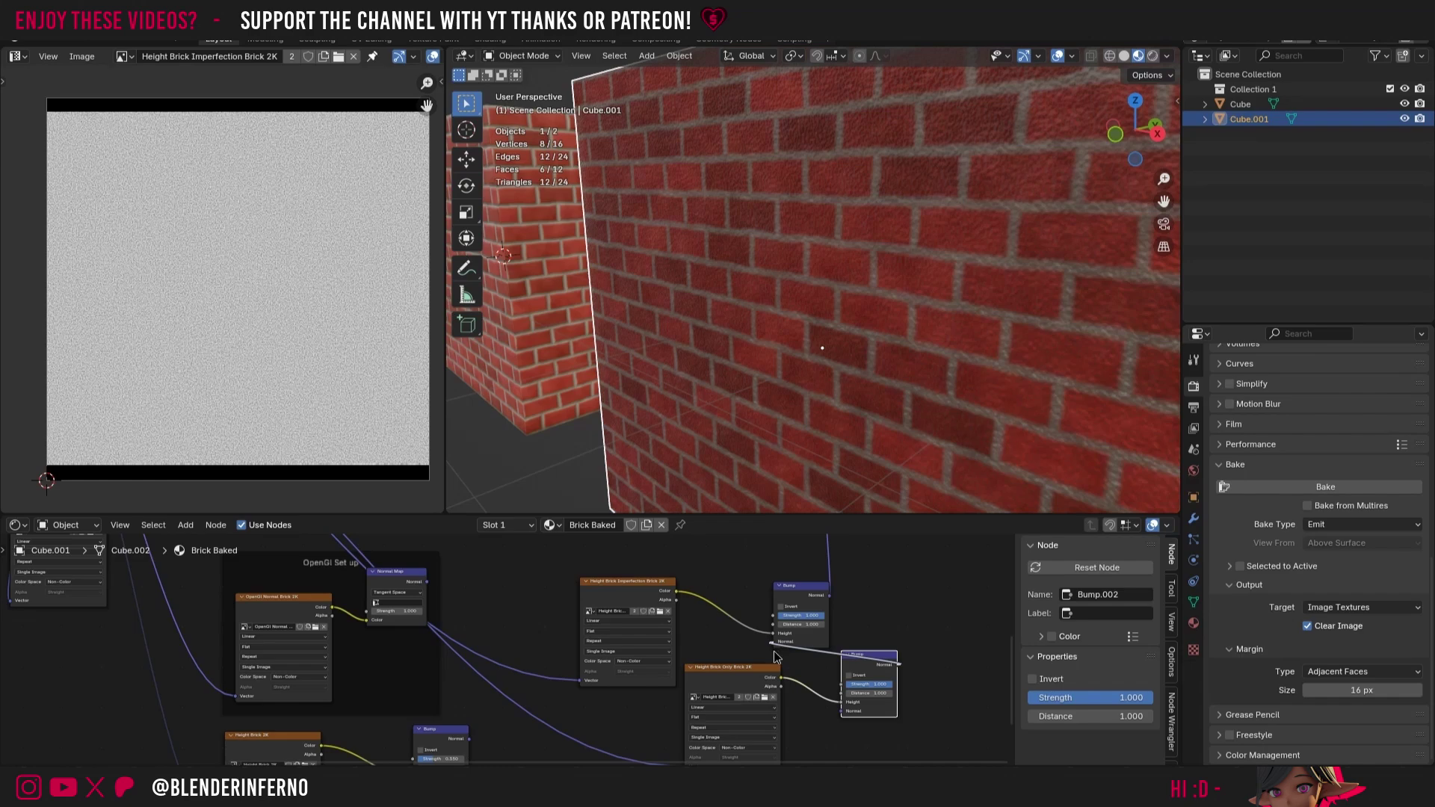
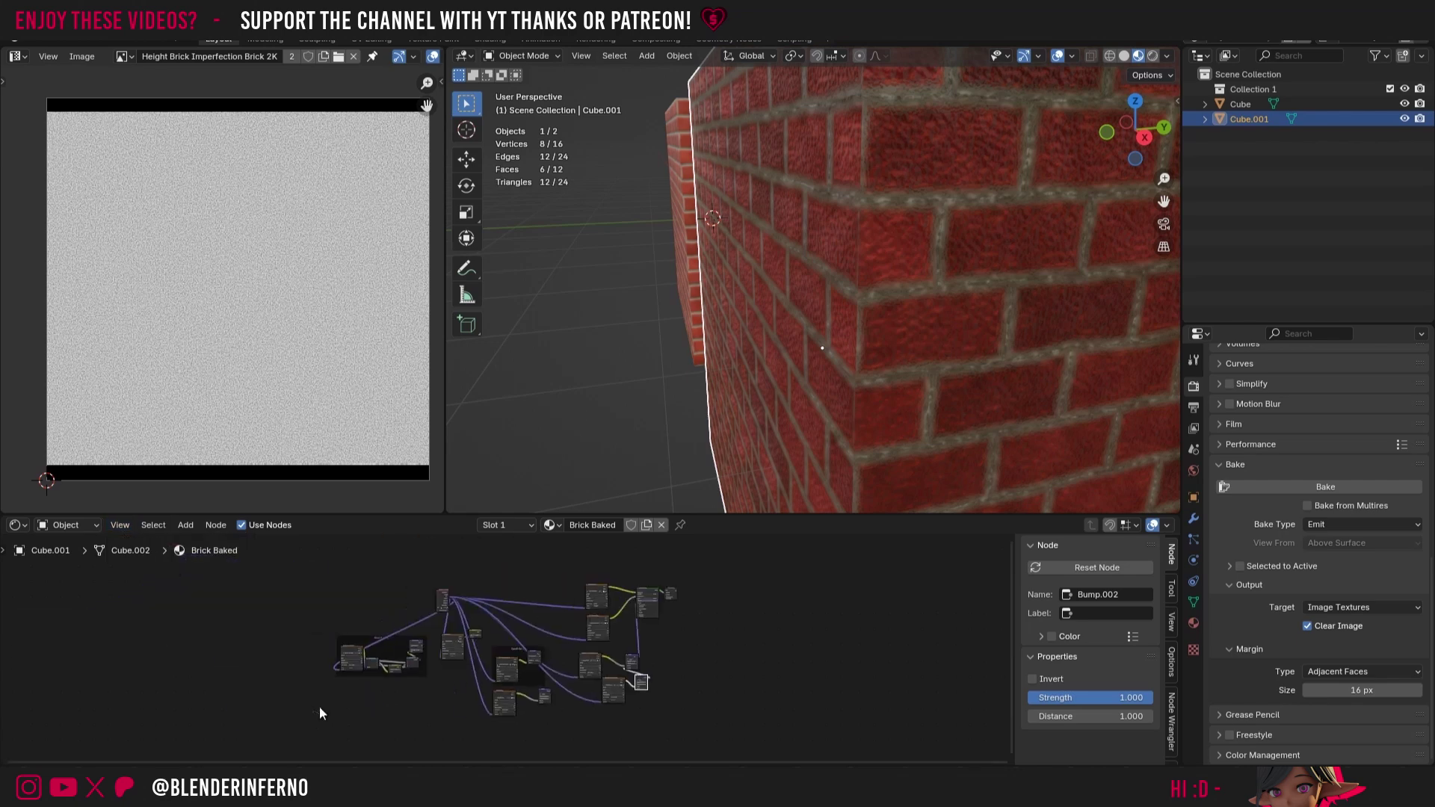
# Step: Set the Strength of the Bump node fed by Height Brick Only Brick 2K to 0.5
pyautogui.scroll(5, 626, 686)
pyautogui.scroll(2, 610, 680)
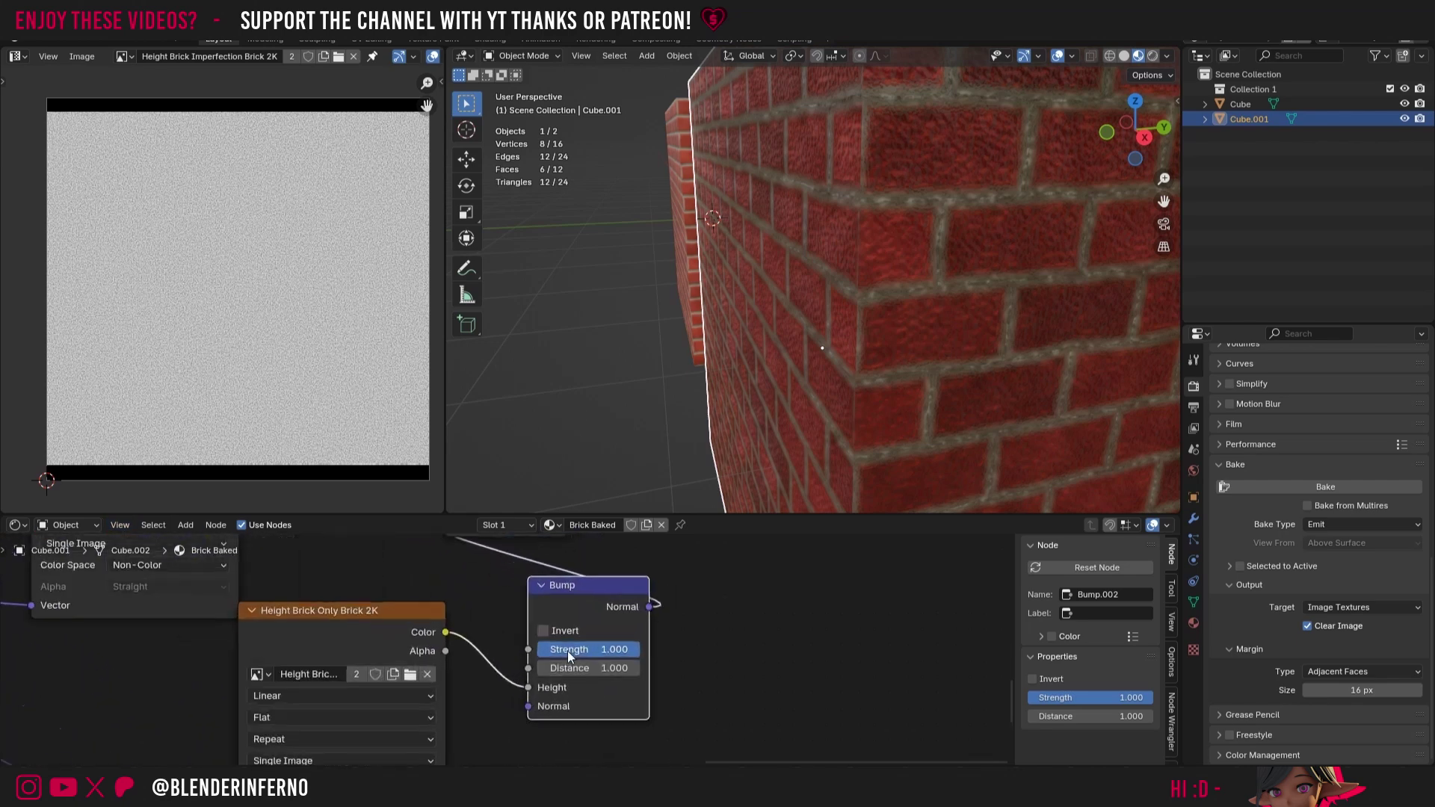
pyautogui.doubleClick(568, 650)
pyautogui.write('.5')
pyautogui.press('Return')
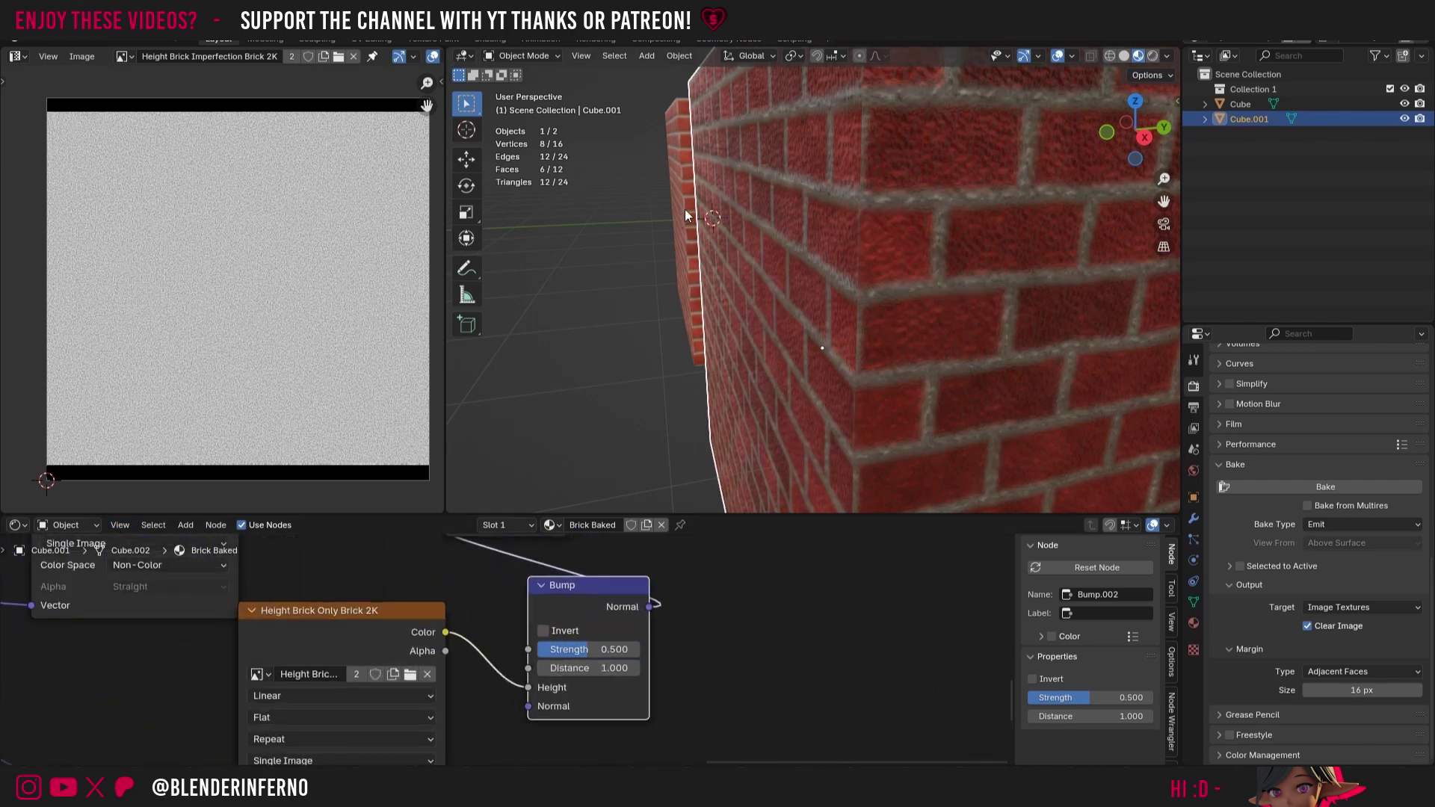
# Step: Check the original wall's Brick shader bump strengths and set the imperfection Bump node's Strength in Brick Baked to 0.07
pyautogui.click(688, 192)
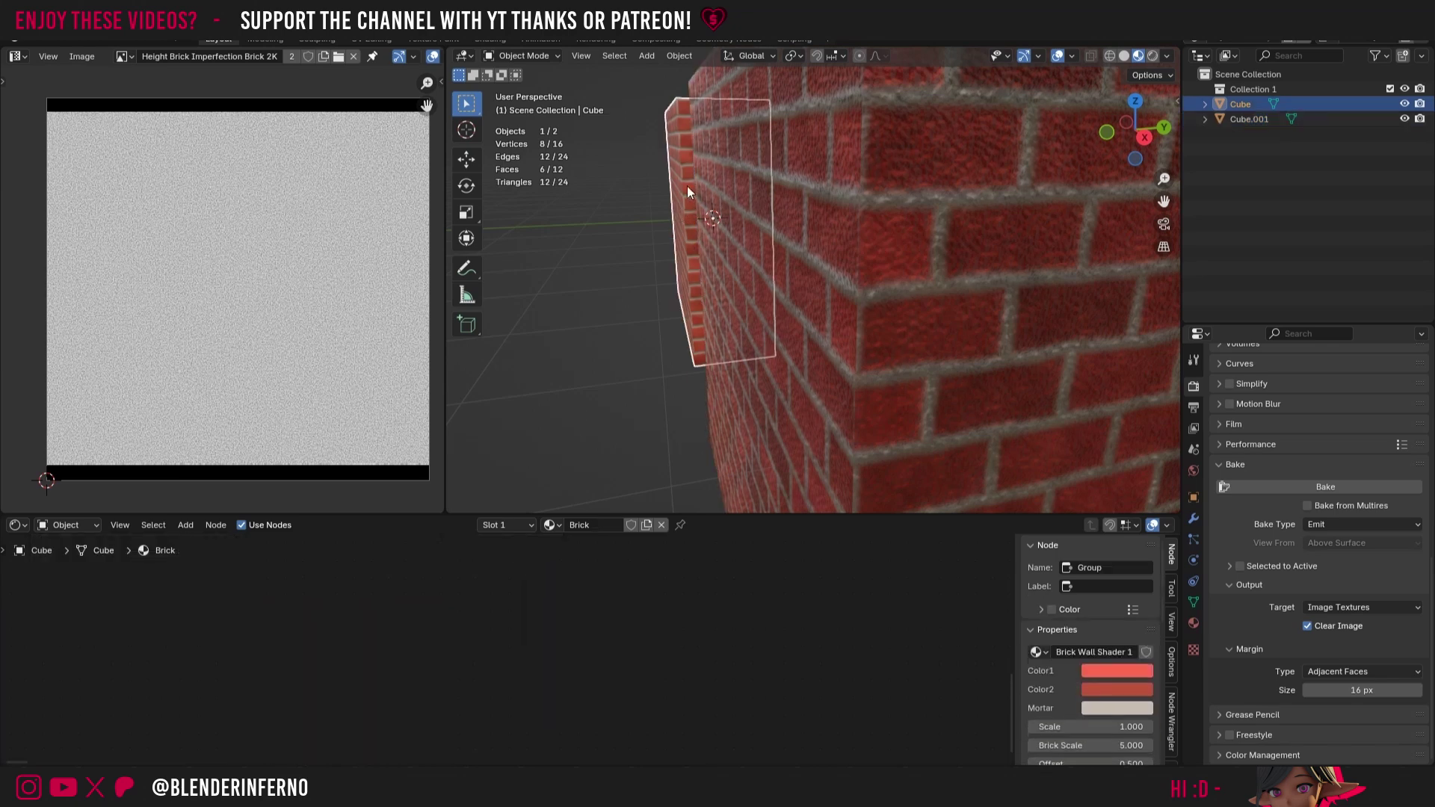
pyautogui.click(119, 525)
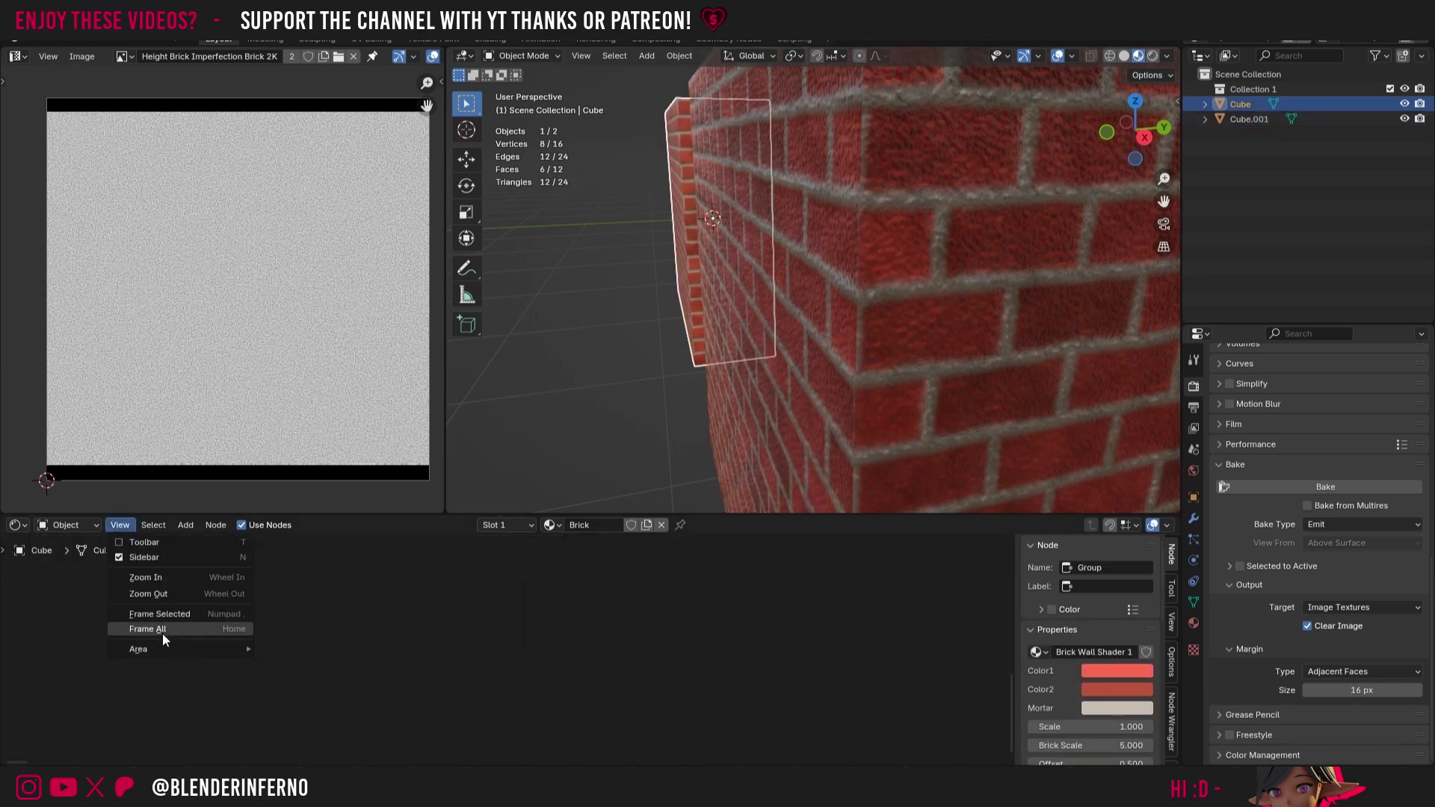
pyautogui.click(163, 634)
pyautogui.scroll(2, 381, 691)
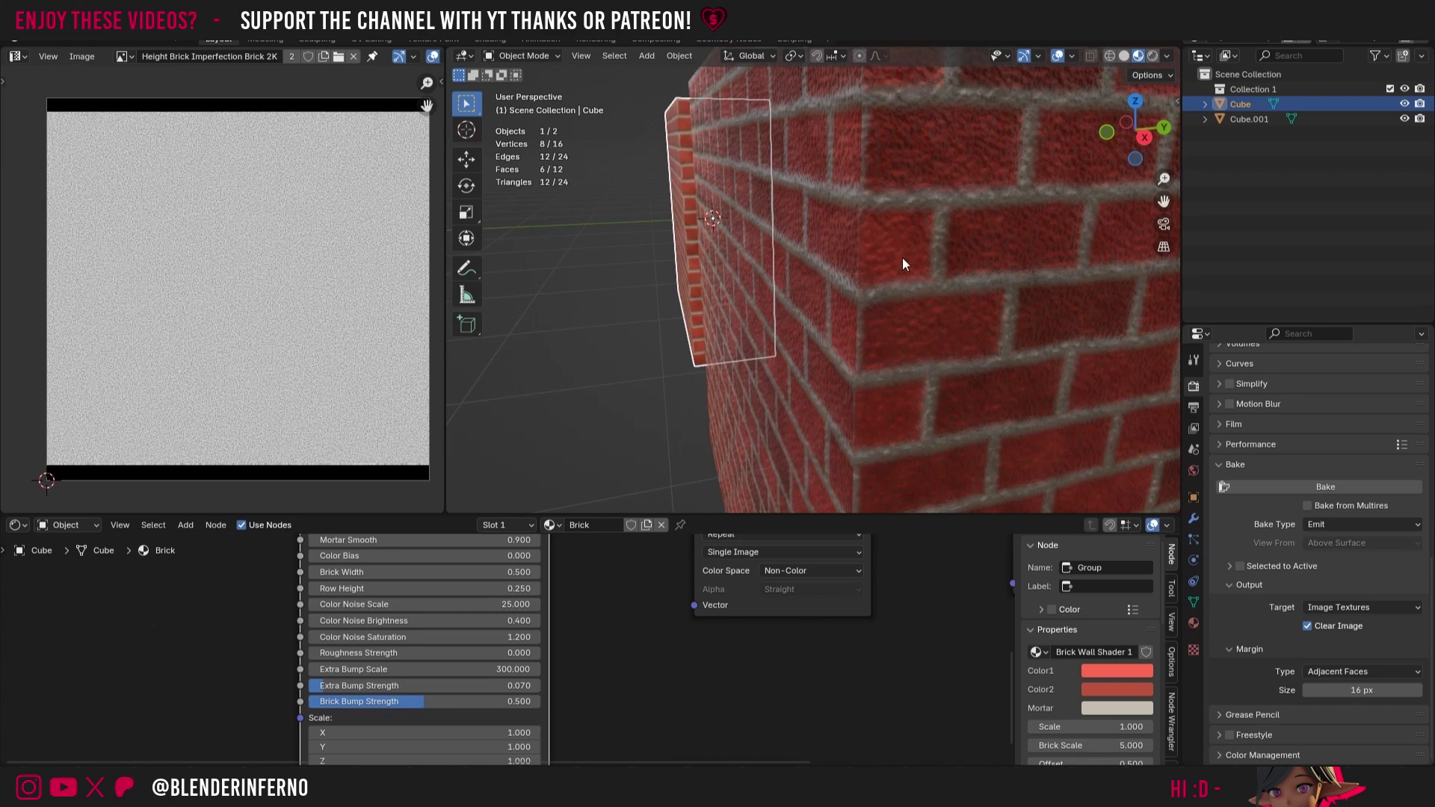
pyautogui.click(929, 217)
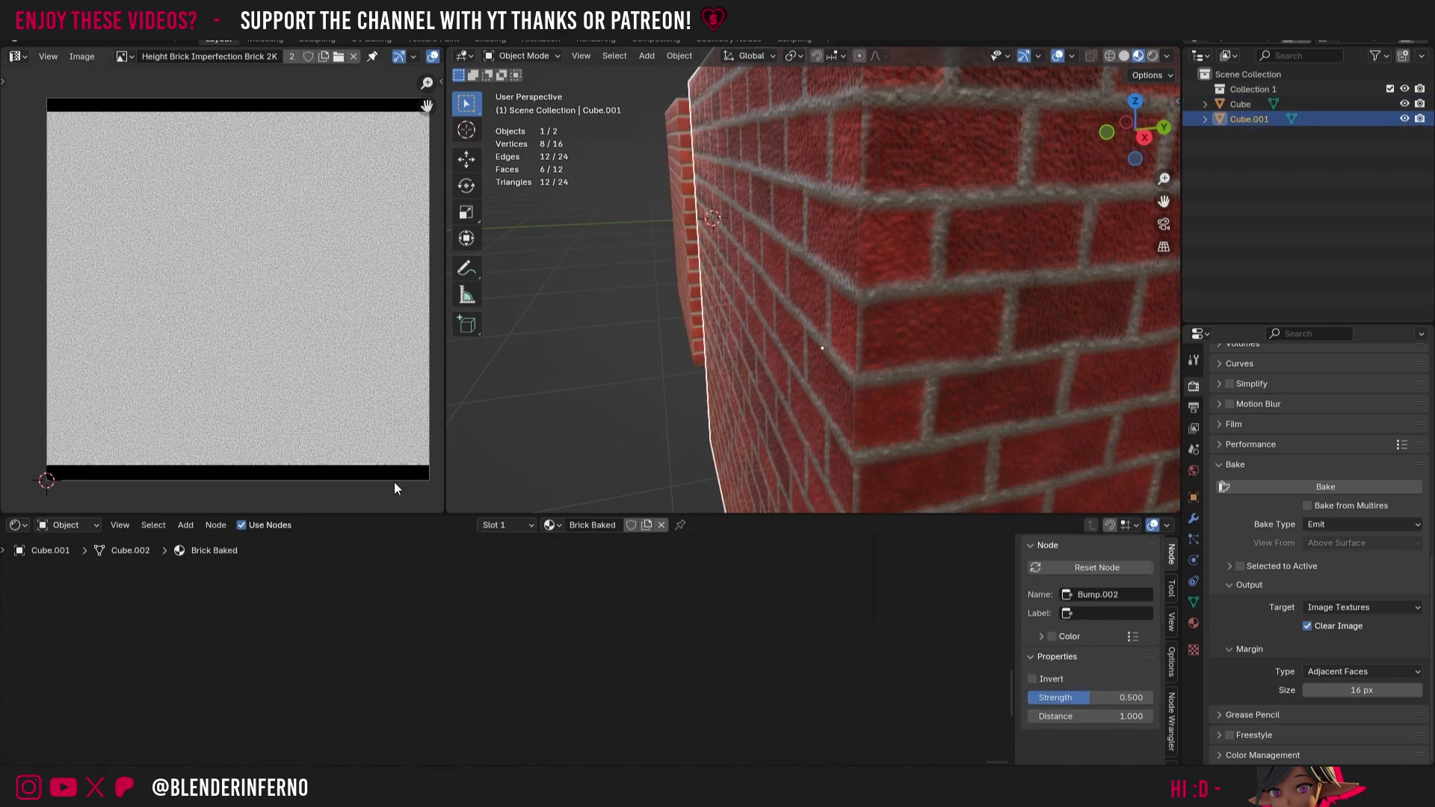
pyautogui.click(120, 526)
pyautogui.click(143, 655)
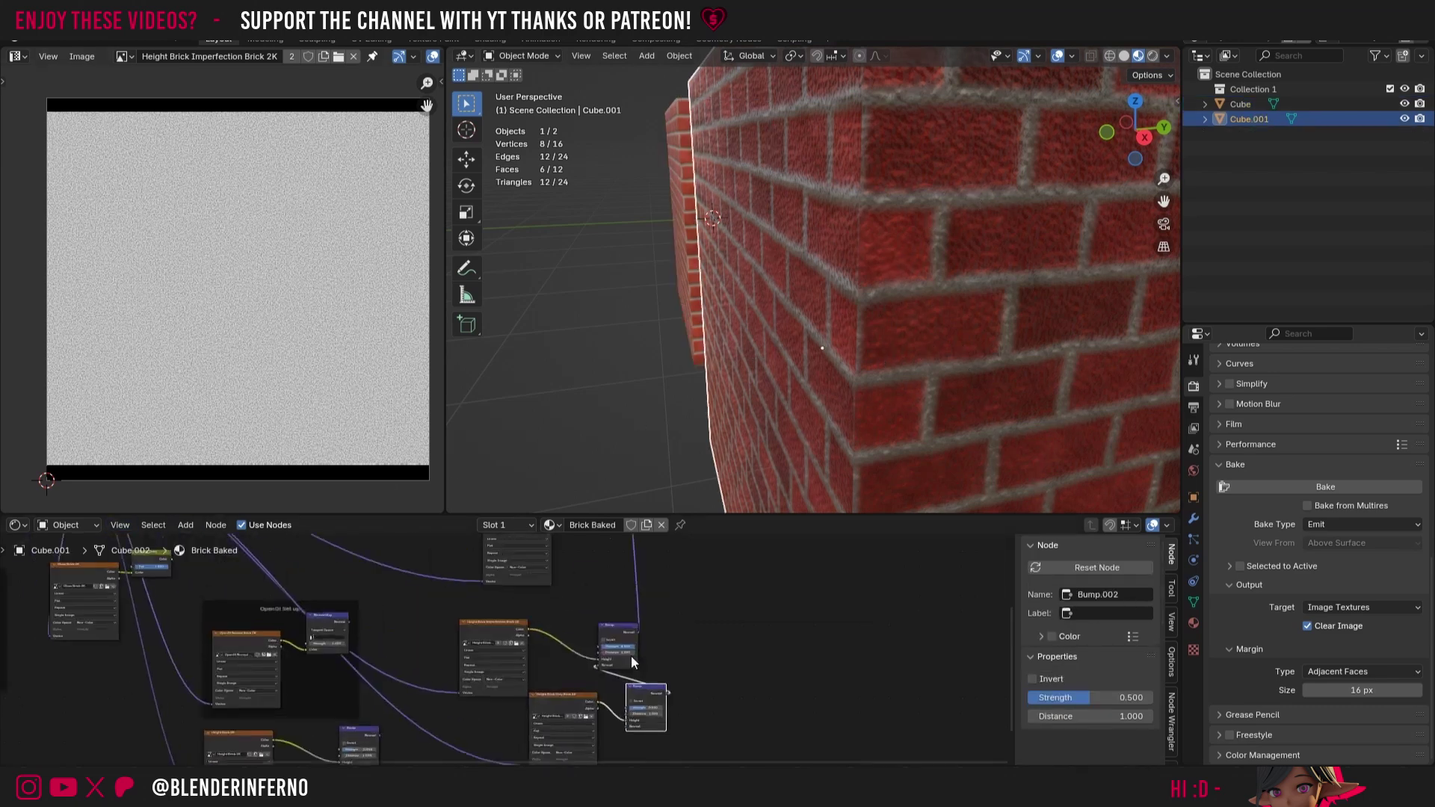
pyautogui.scroll(3, 631, 656)
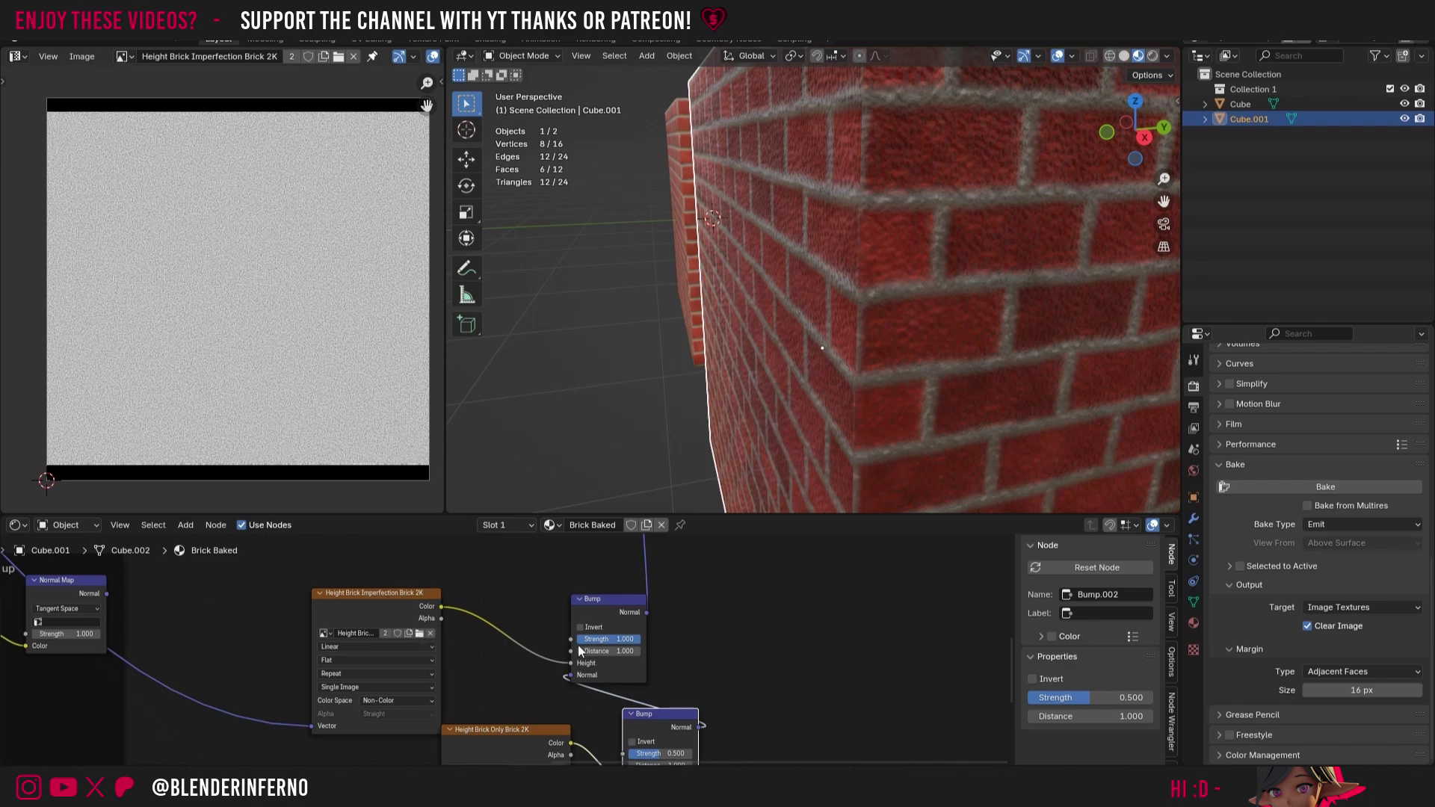
pyautogui.click(605, 639)
pyautogui.write('0.07')
pyautogui.press('Return')
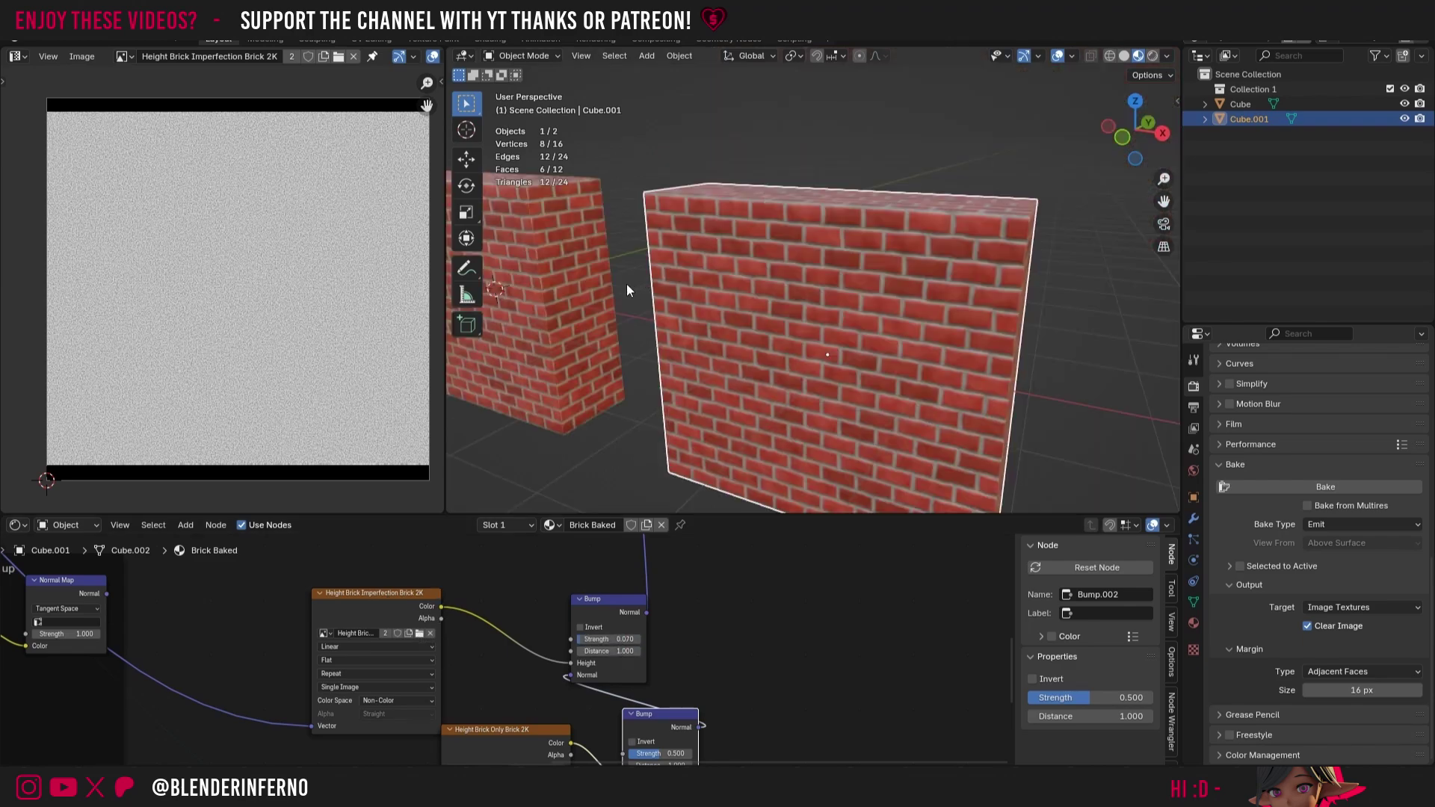
# Step: Deselect the walls, shift the imperfection Bump node away from its texture, and line up the brick-only Bump node beneath it
pyautogui.click(626, 284)
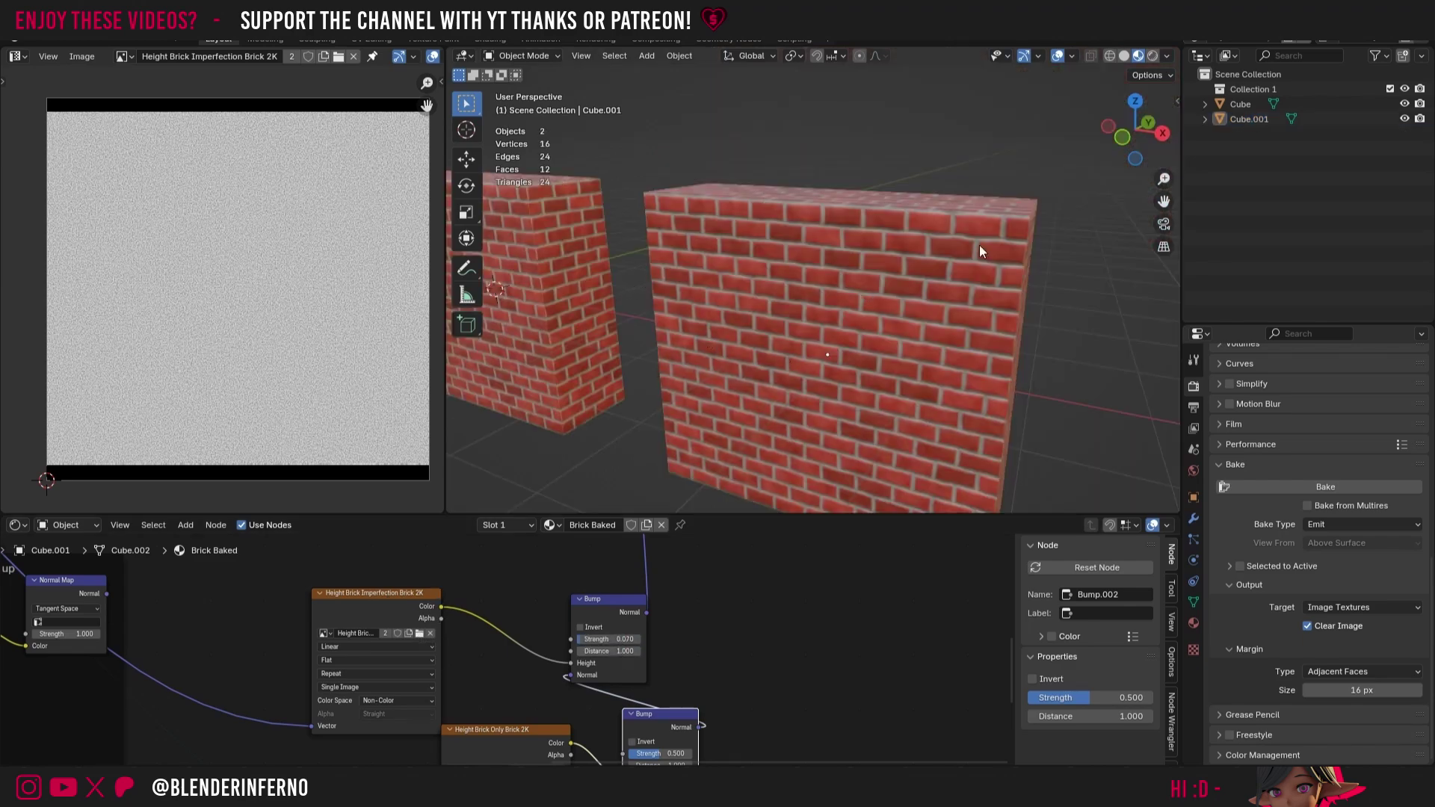
pyautogui.moveTo(1144, 119); pyautogui.dragTo(1125, 122)
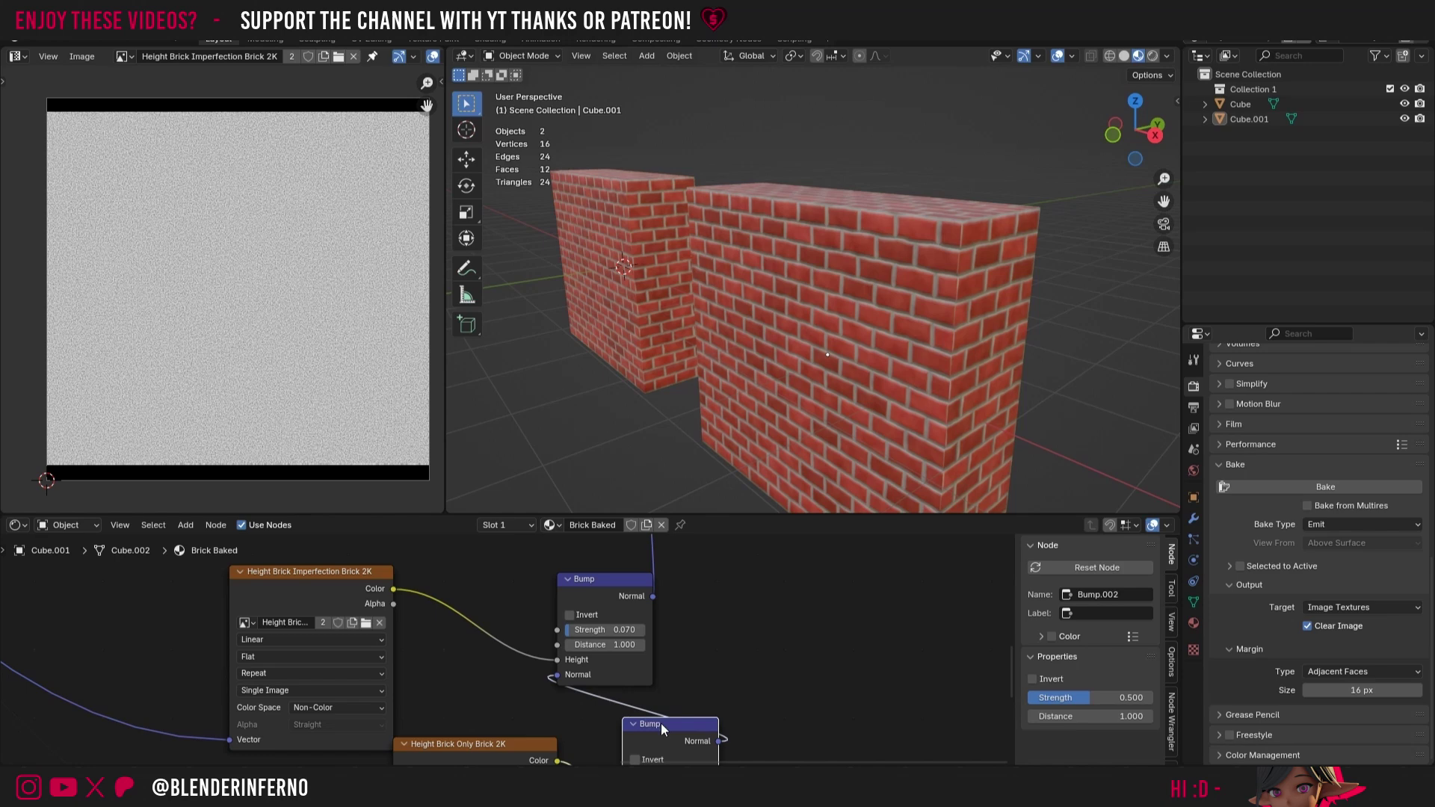
pyautogui.moveTo(659, 732)
pyautogui.mouseDown()
pyautogui.moveTo(632, 713)
pyautogui.moveTo(657, 732)
pyautogui.mouseUp()
pyautogui.moveTo(628, 681); pyautogui.dragTo(709, 671)
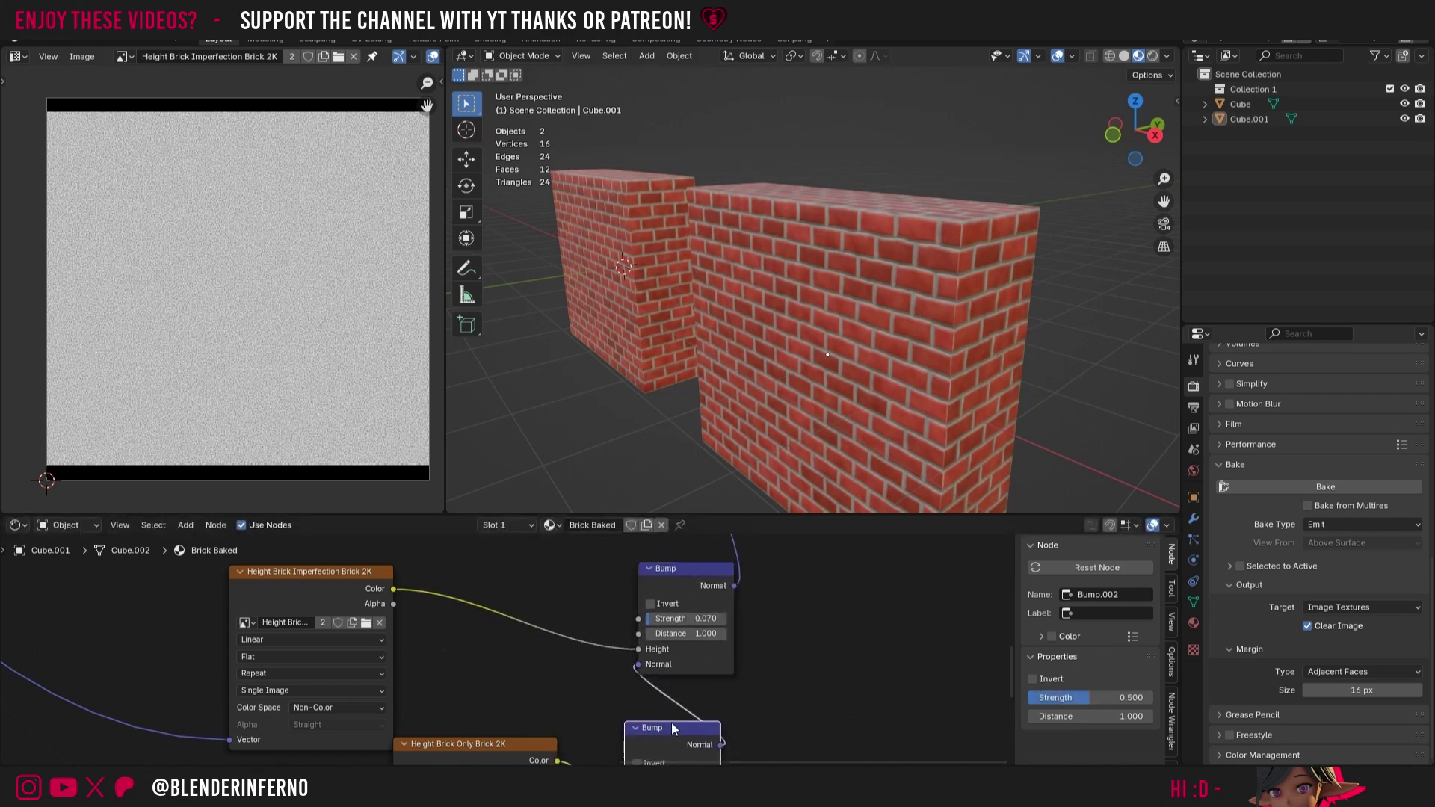
pyautogui.moveTo(664, 736)
pyautogui.mouseDown()
pyautogui.moveTo(656, 708)
pyautogui.moveTo(663, 728)
pyautogui.mouseUp()
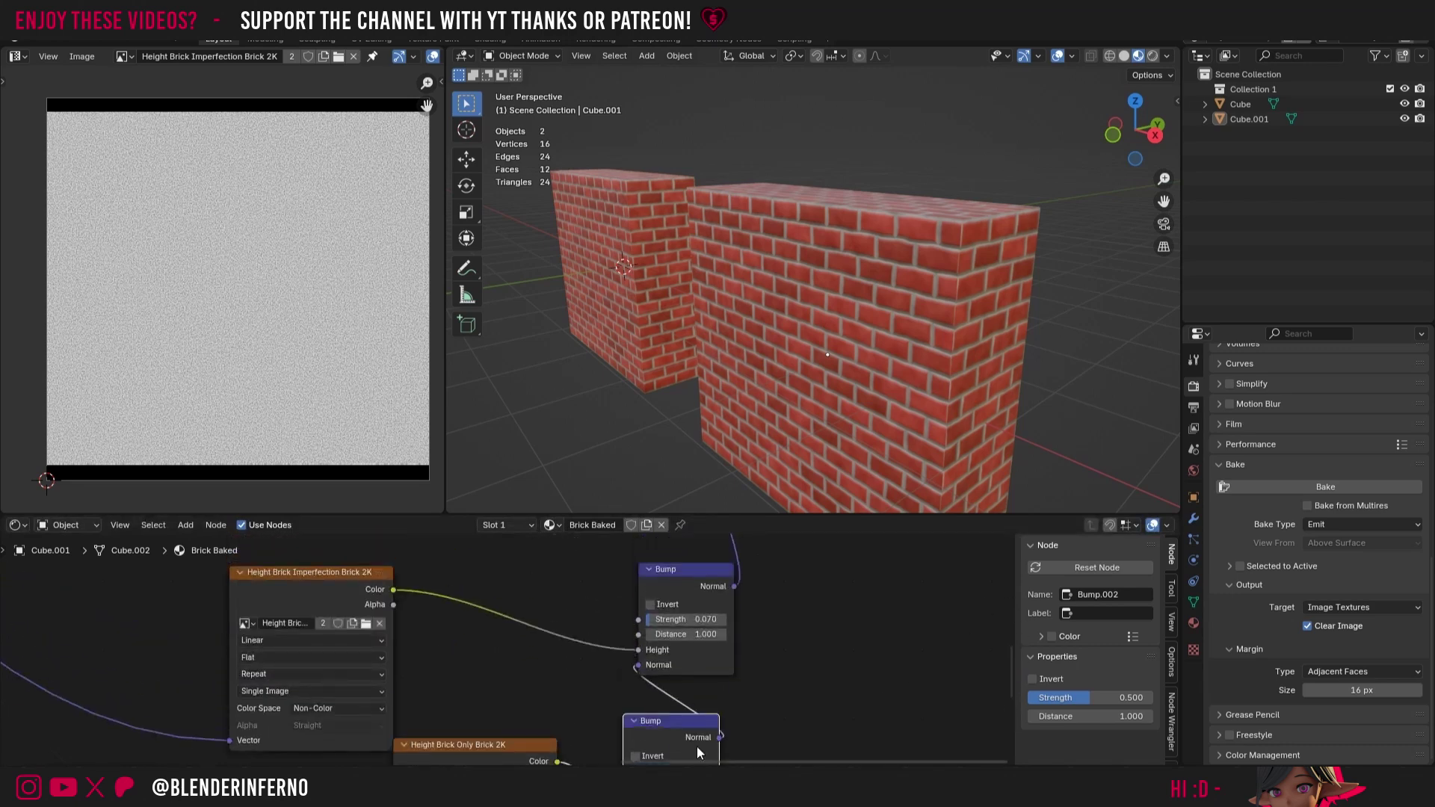
pyautogui.moveTo(647, 725)
pyautogui.mouseDown()
pyautogui.moveTo(673, 731)
pyautogui.moveTo(655, 730)
pyautogui.mouseUp()
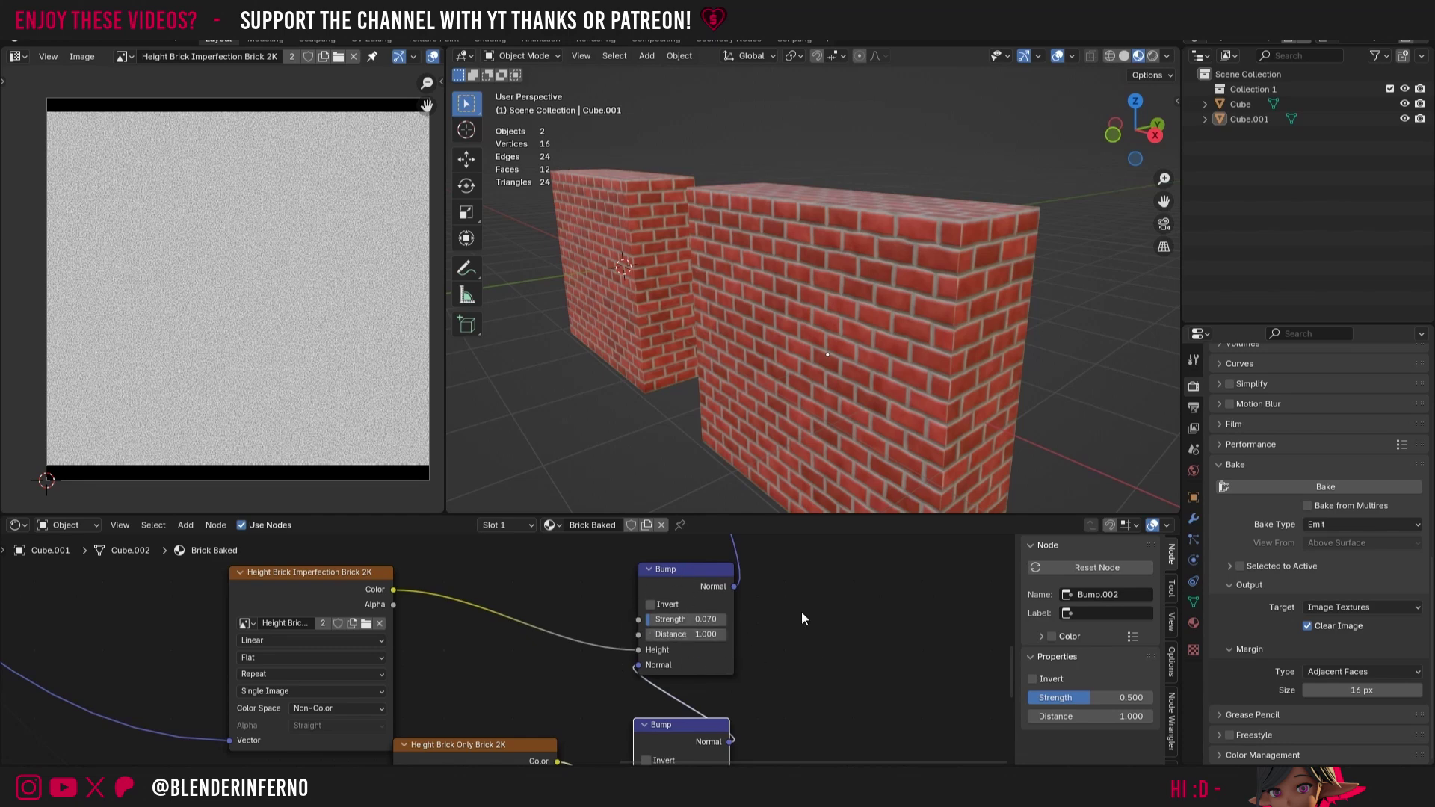
pyautogui.scroll(-8, 792, 607)
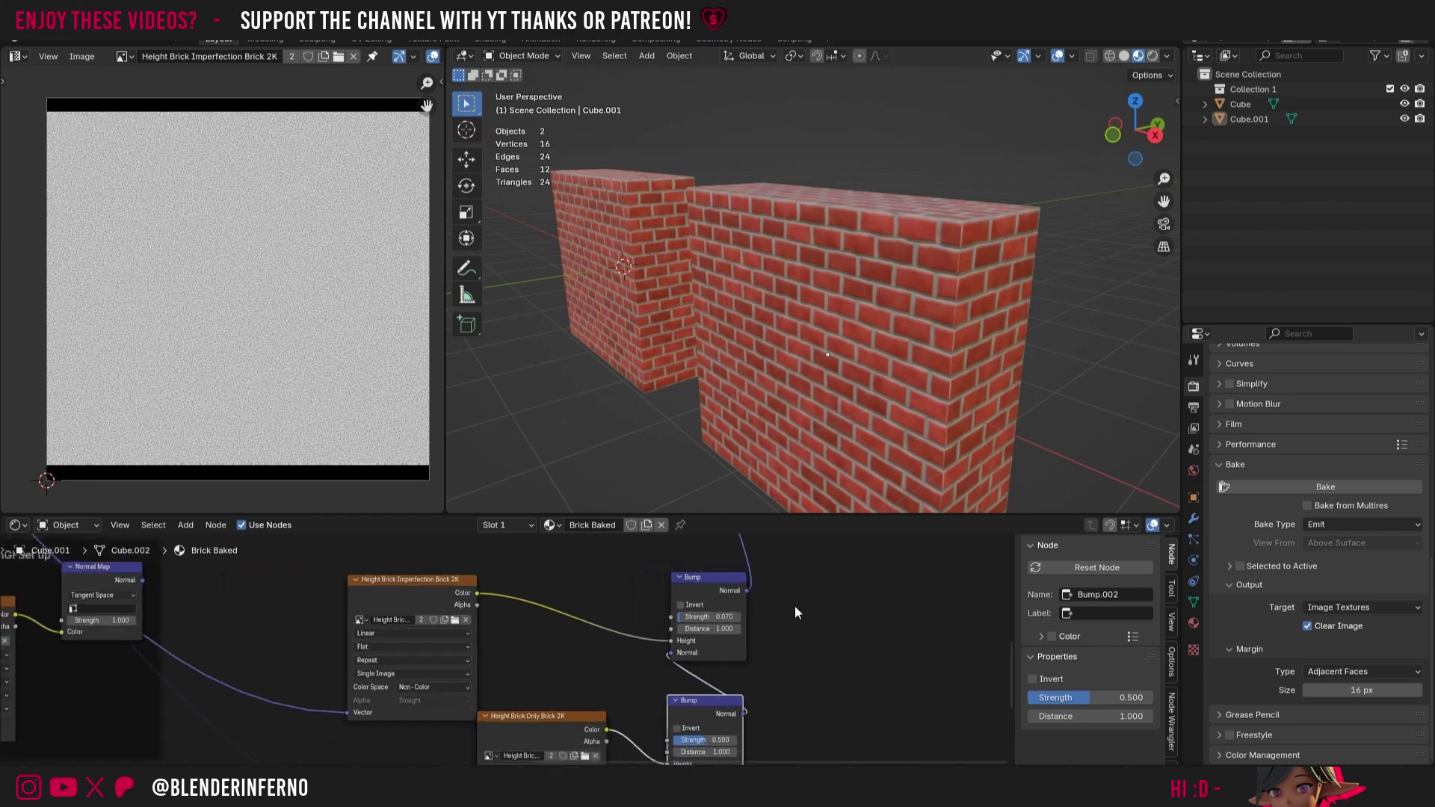